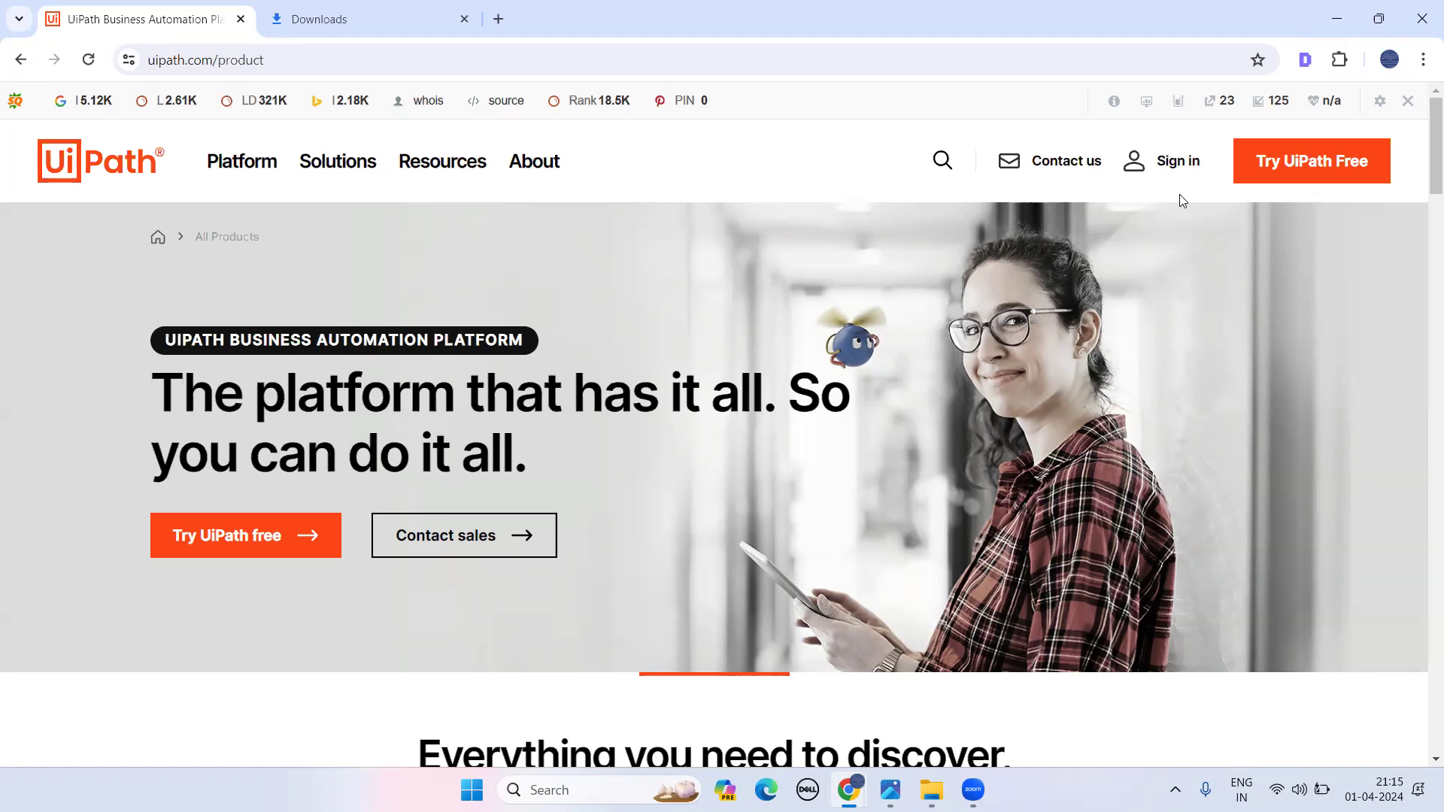
- Sign in to the UiPath cloud account from the uipath.com product page header
{"action": "left_click", "coordinate": [1178, 162]}
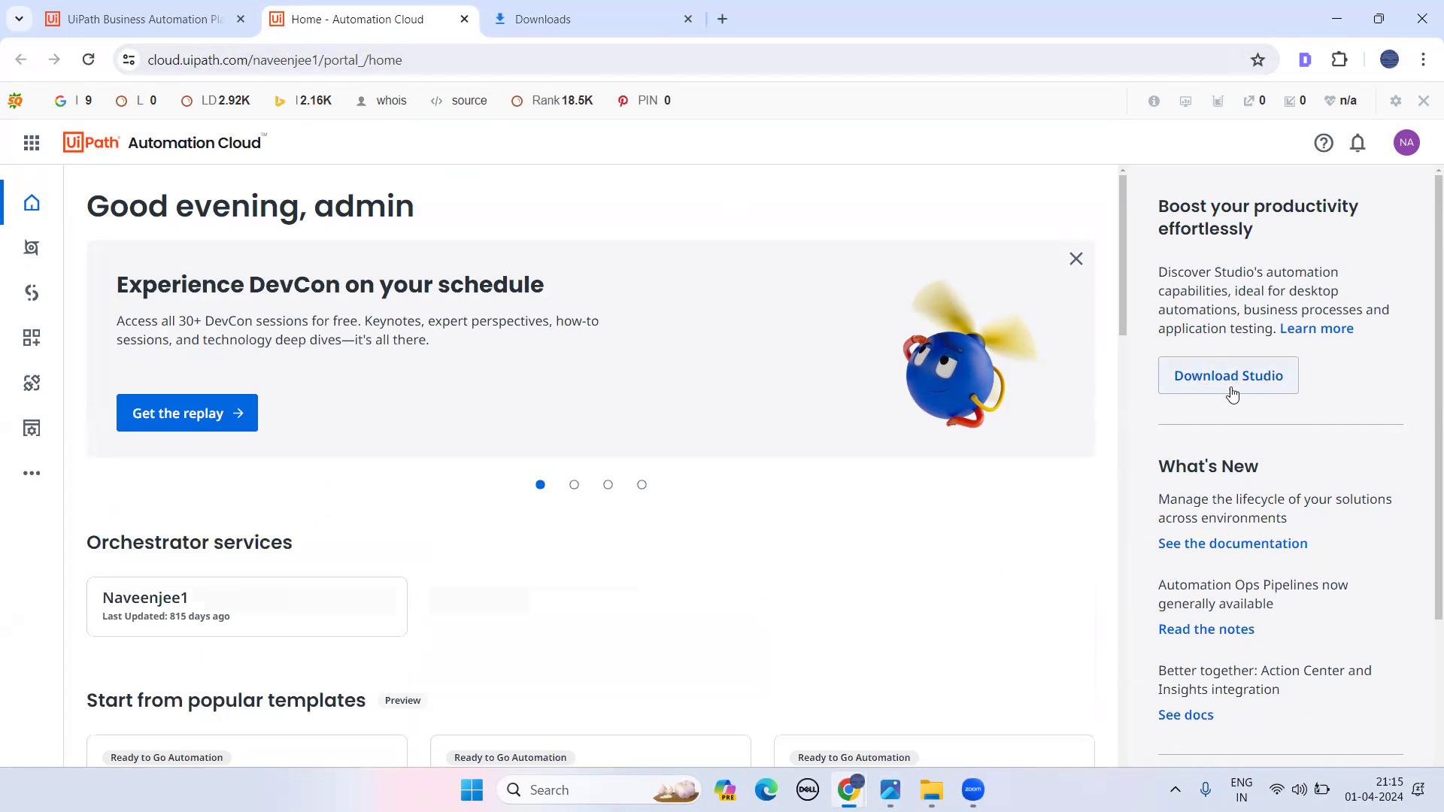
- Request the Studio download, then cancel saving a duplicate copy of the installer
{"action": "left_click", "coordinate": [1256, 375]}
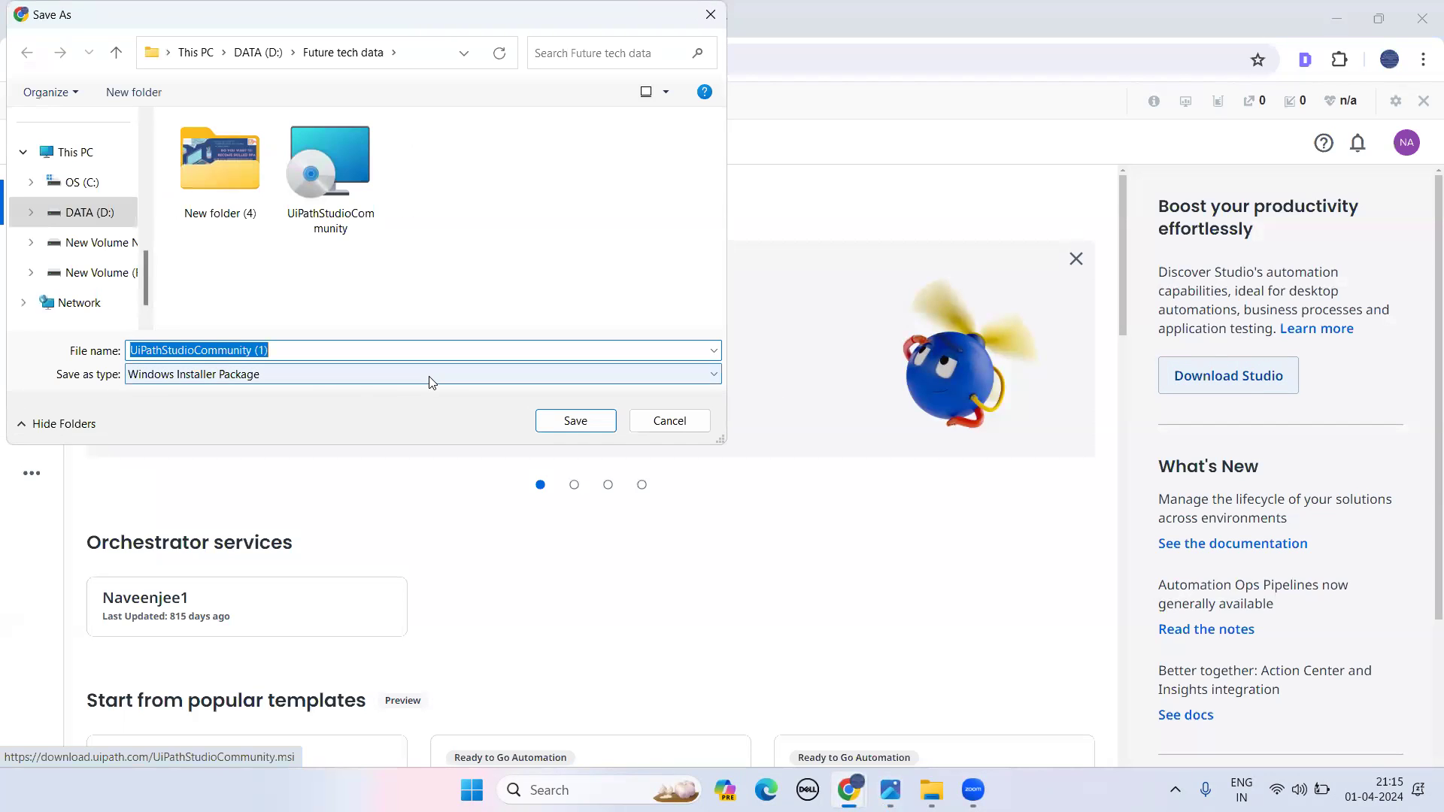
{"action": "left_click", "coordinate": [669, 422]}
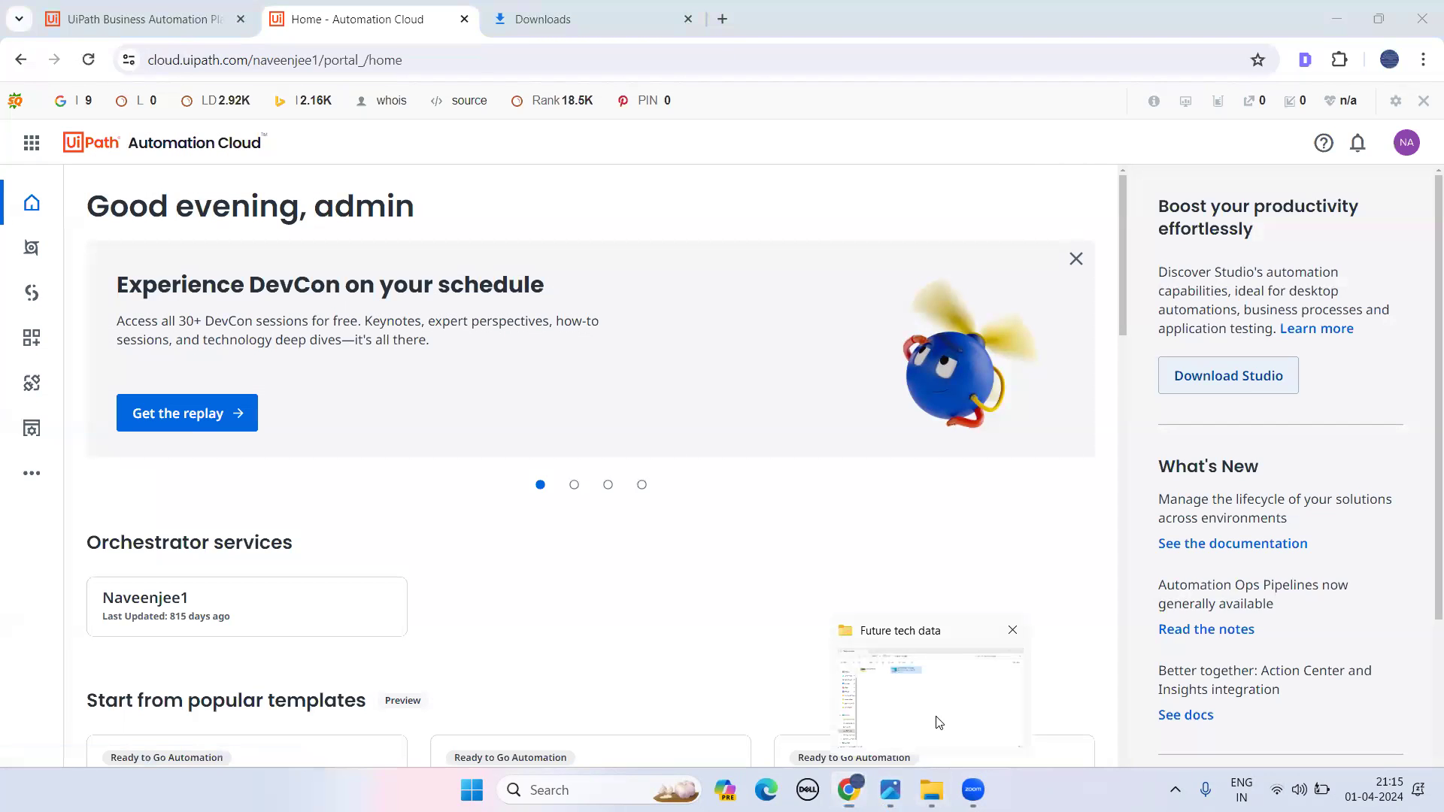
- Open the 1.02 GB UiPathStudioCommunity installer package in Future tech data on DATA (D:)
{"action": "left_click", "coordinate": [932, 790]}
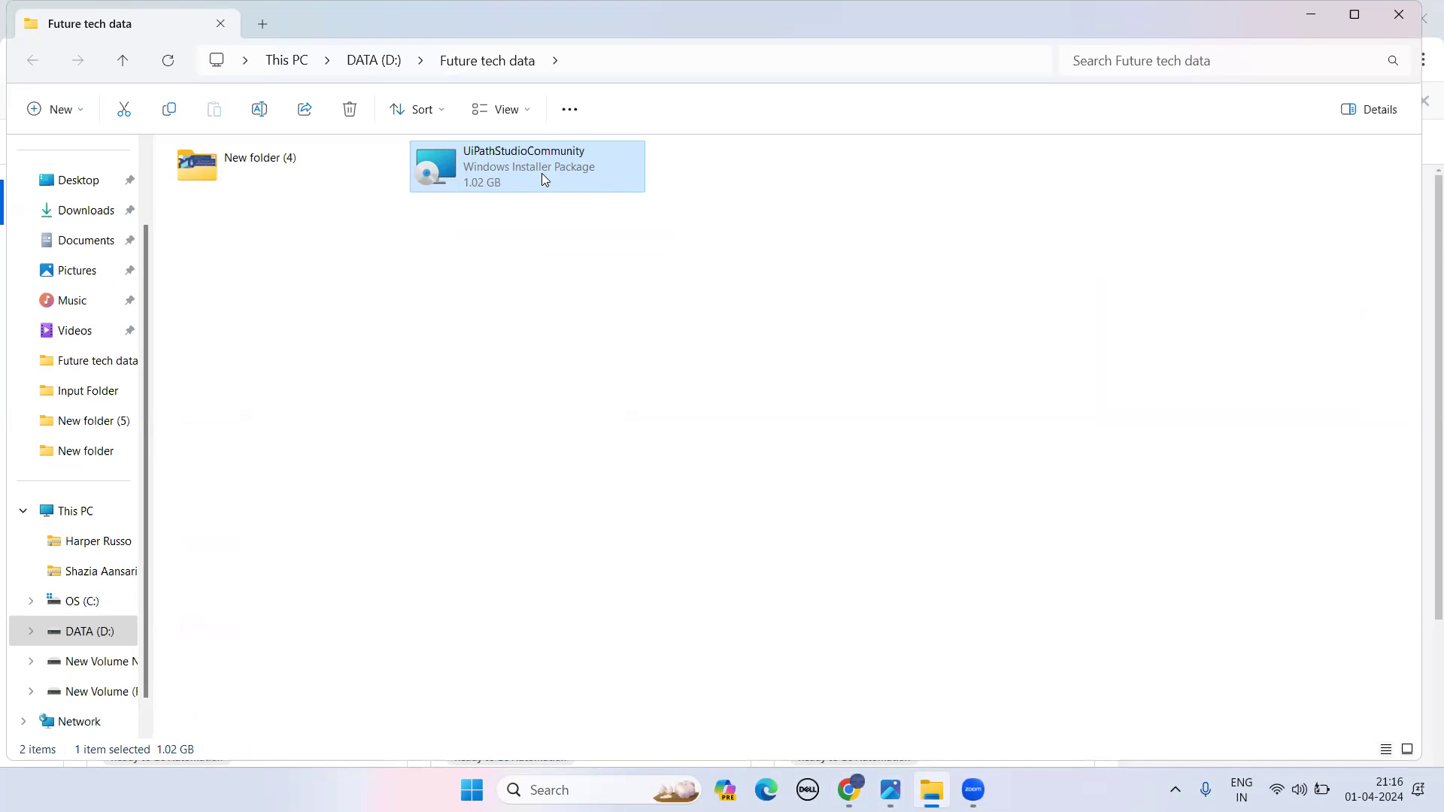
{"action": "mouse_move", "coordinate": [543, 179]}
{"action": "right_click", "coordinate": [545, 179]}
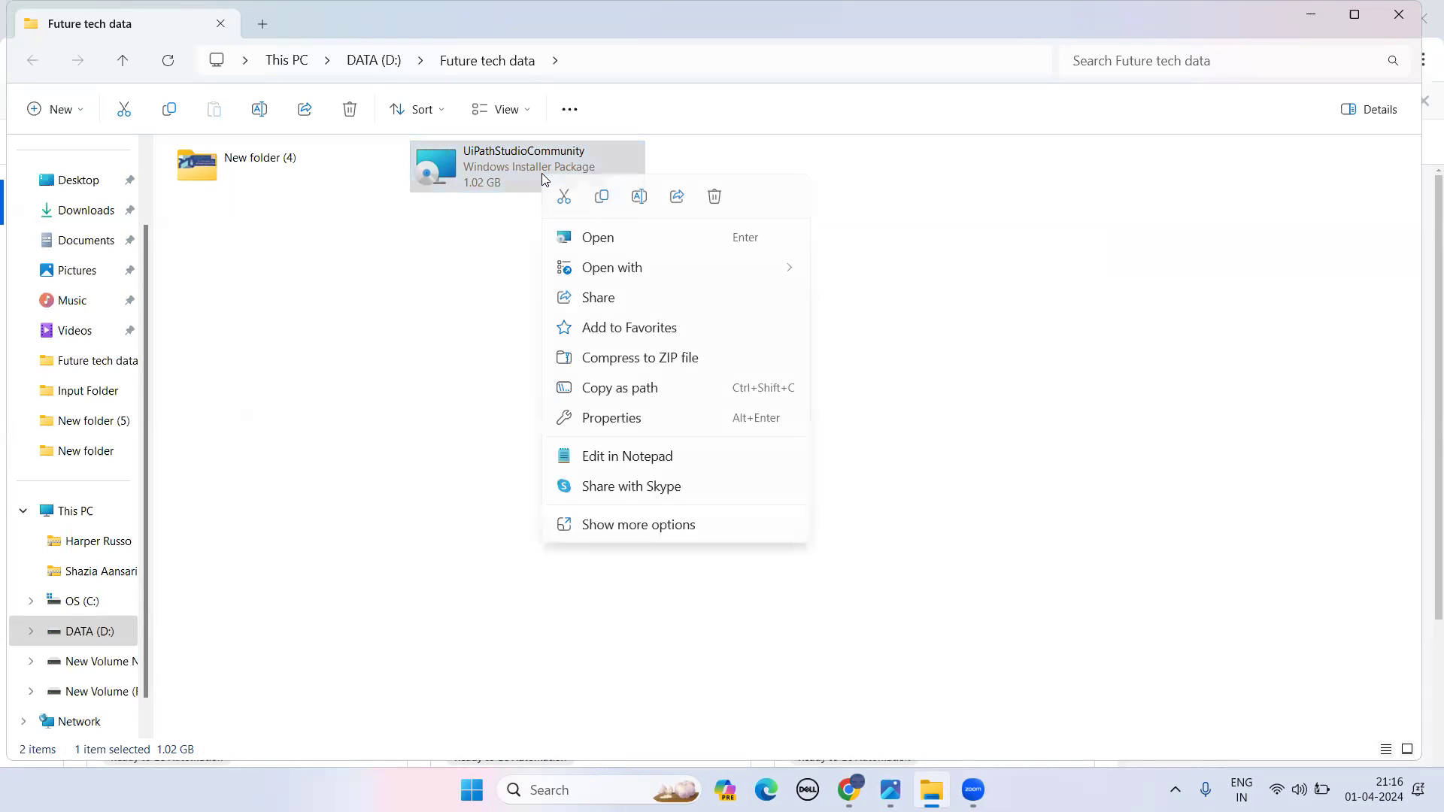
{"action": "left_click", "coordinate": [587, 238]}
{"action": "mouse_move", "coordinate": [849, 790]}
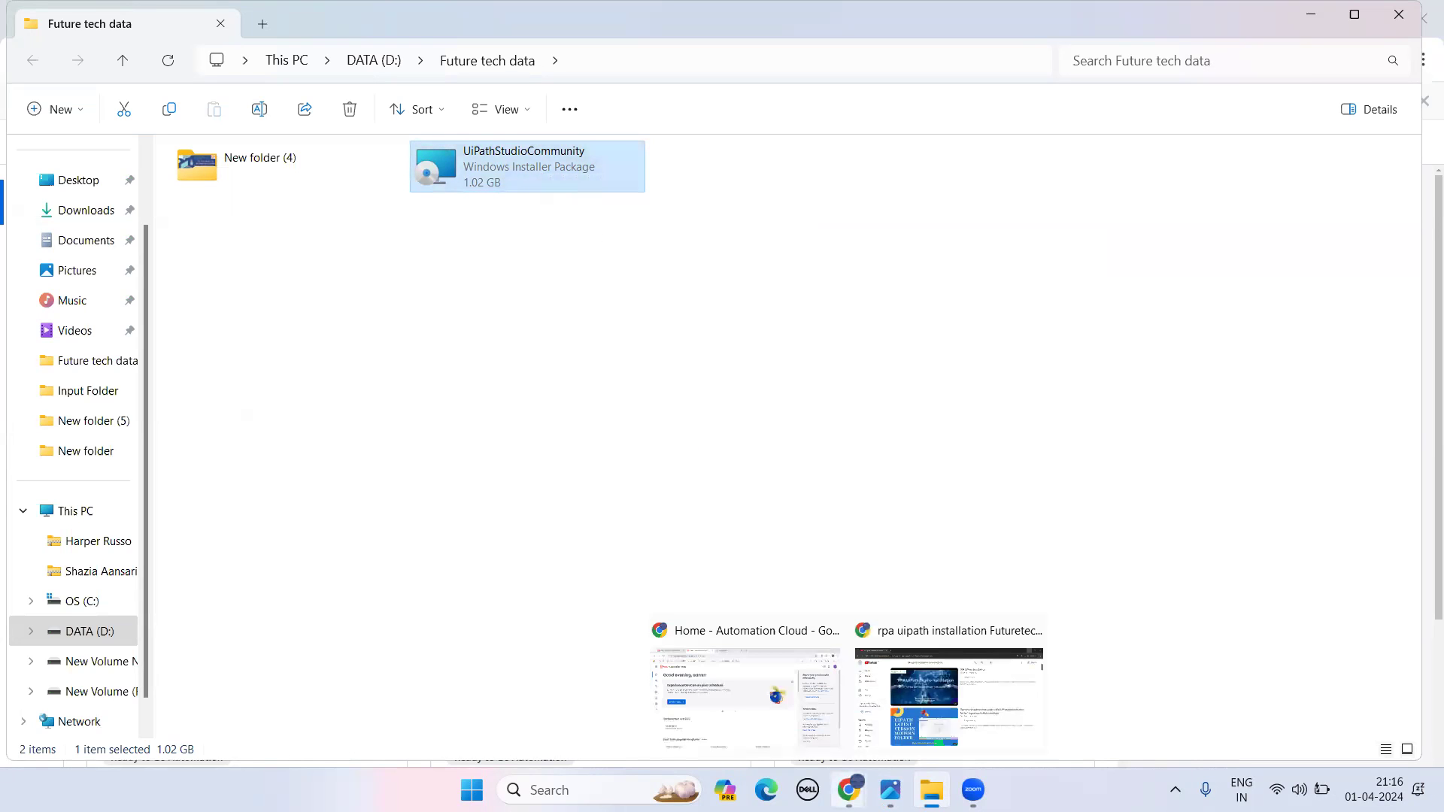
{"action": "left_click", "coordinate": [956, 708]}
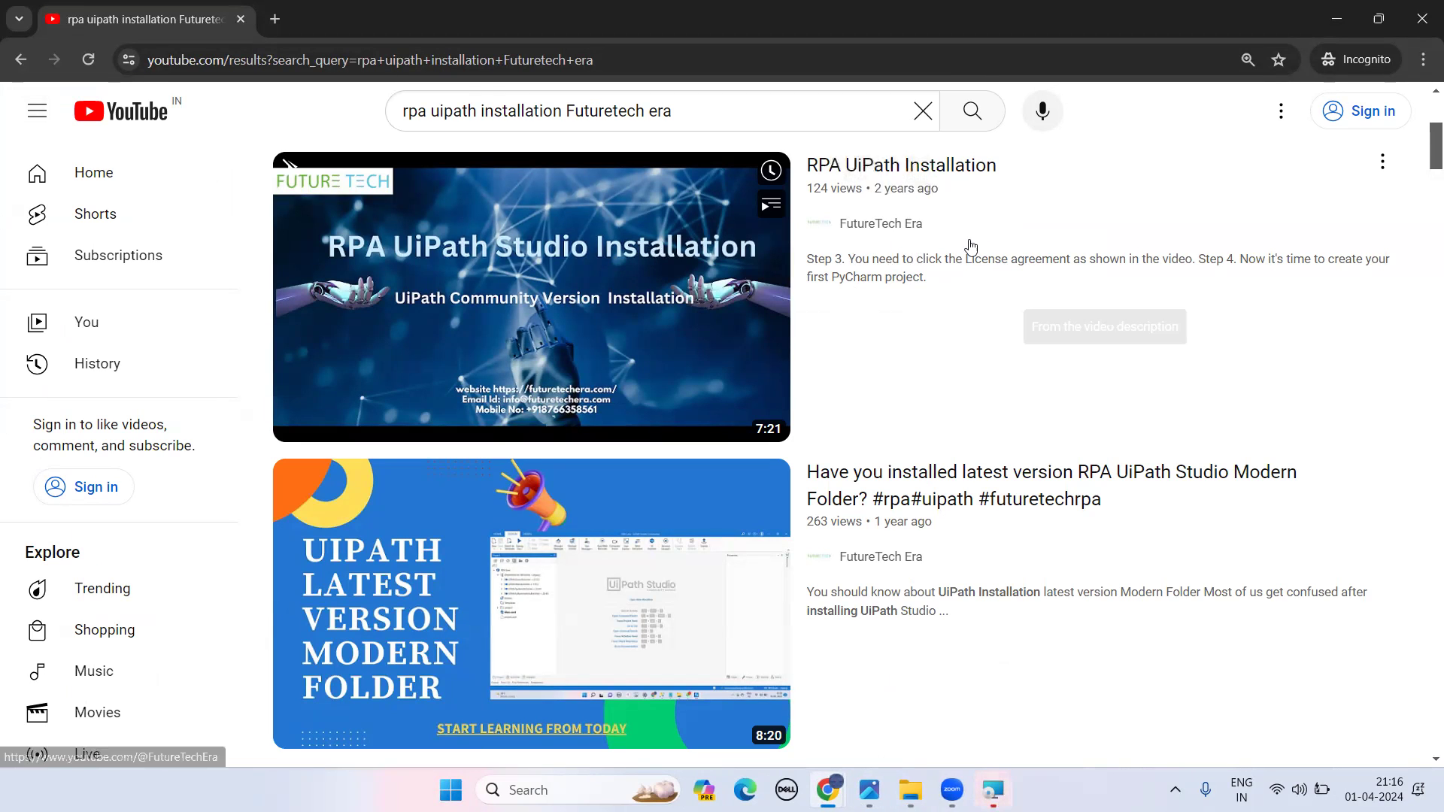
{"action": "left_click", "coordinate": [1334, 19]}
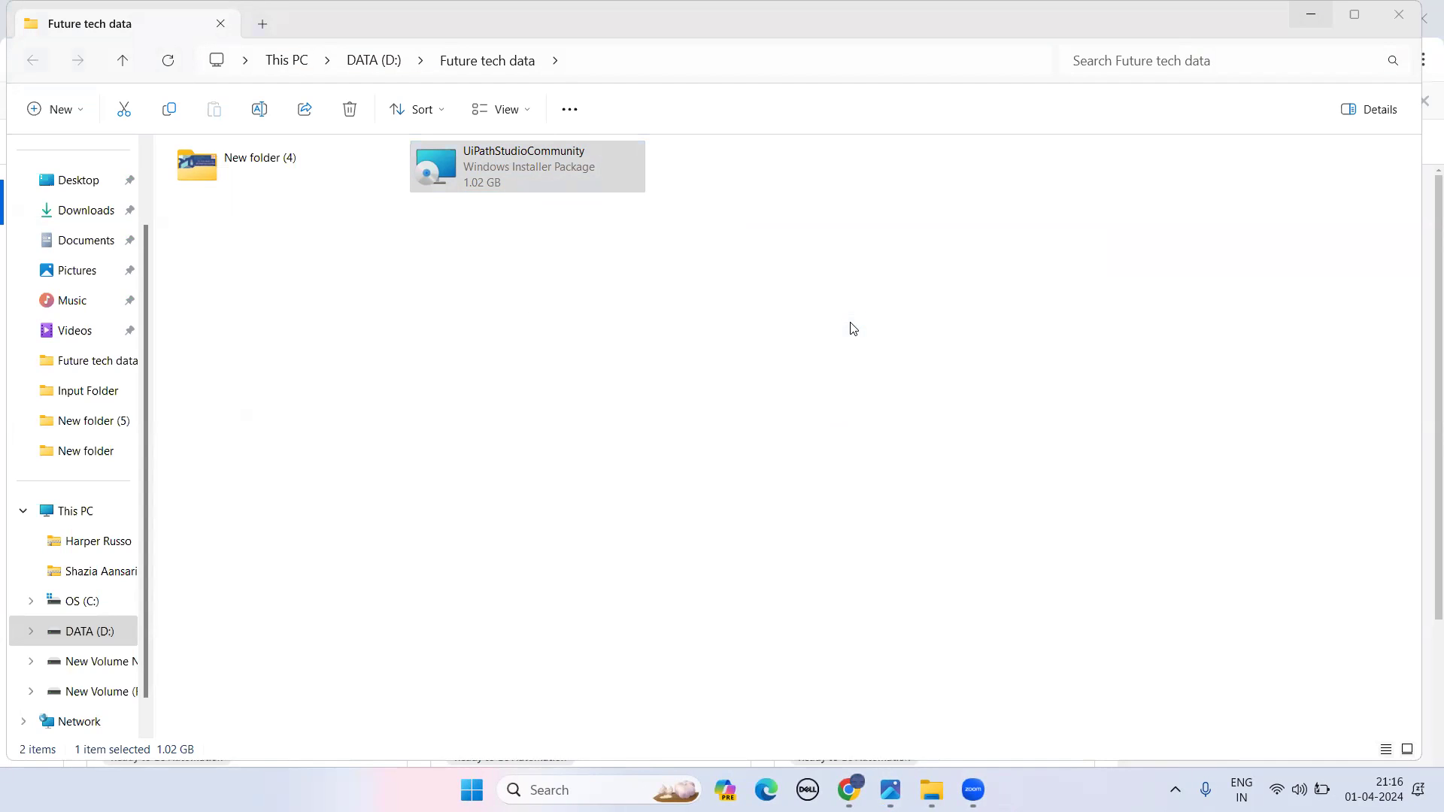
{"action": "mouse_move", "coordinate": [891, 789]}
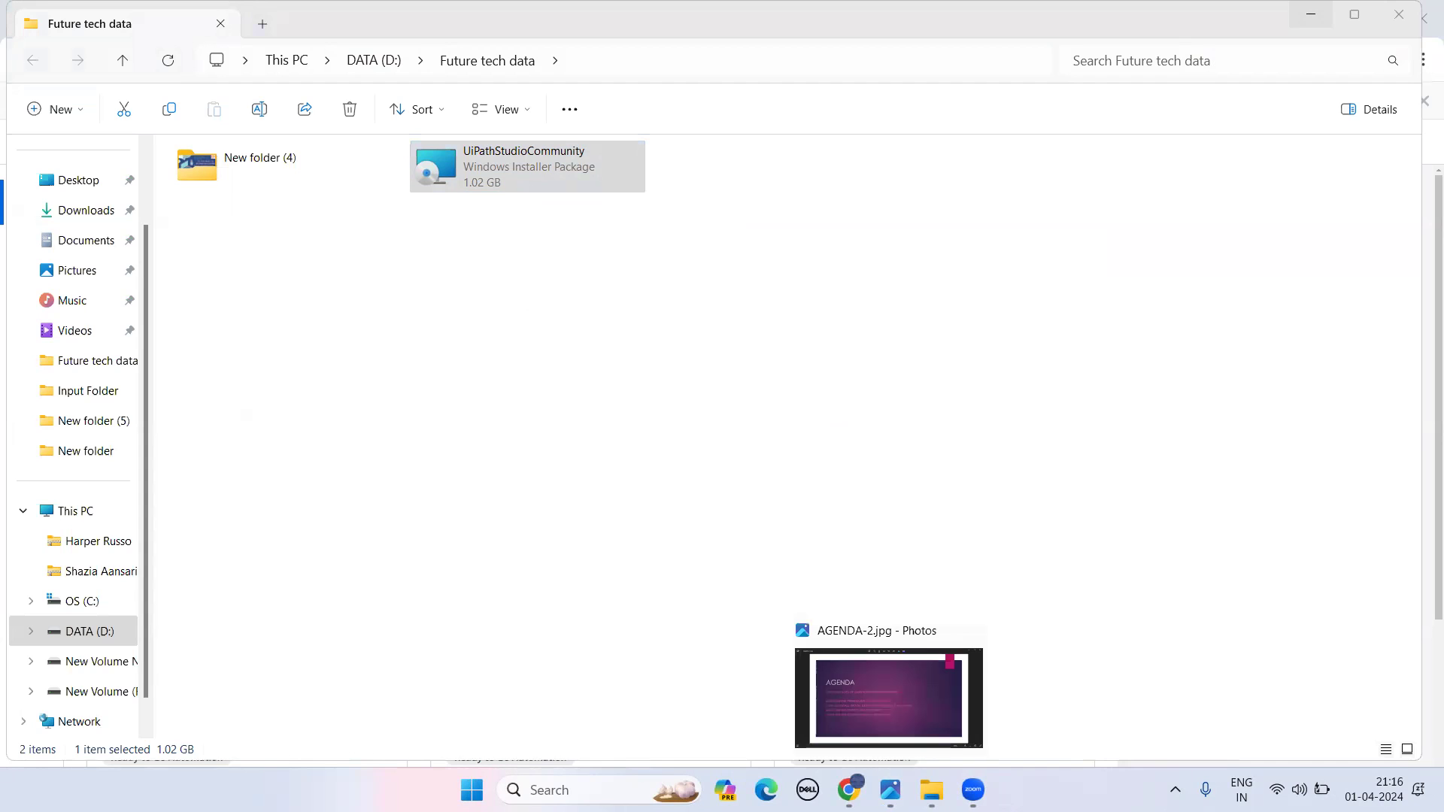
- View the AGENDA-2.jpg slide in Photos, then minimise it to reveal UiPath Setup
{"action": "left_click", "coordinate": [874, 706]}
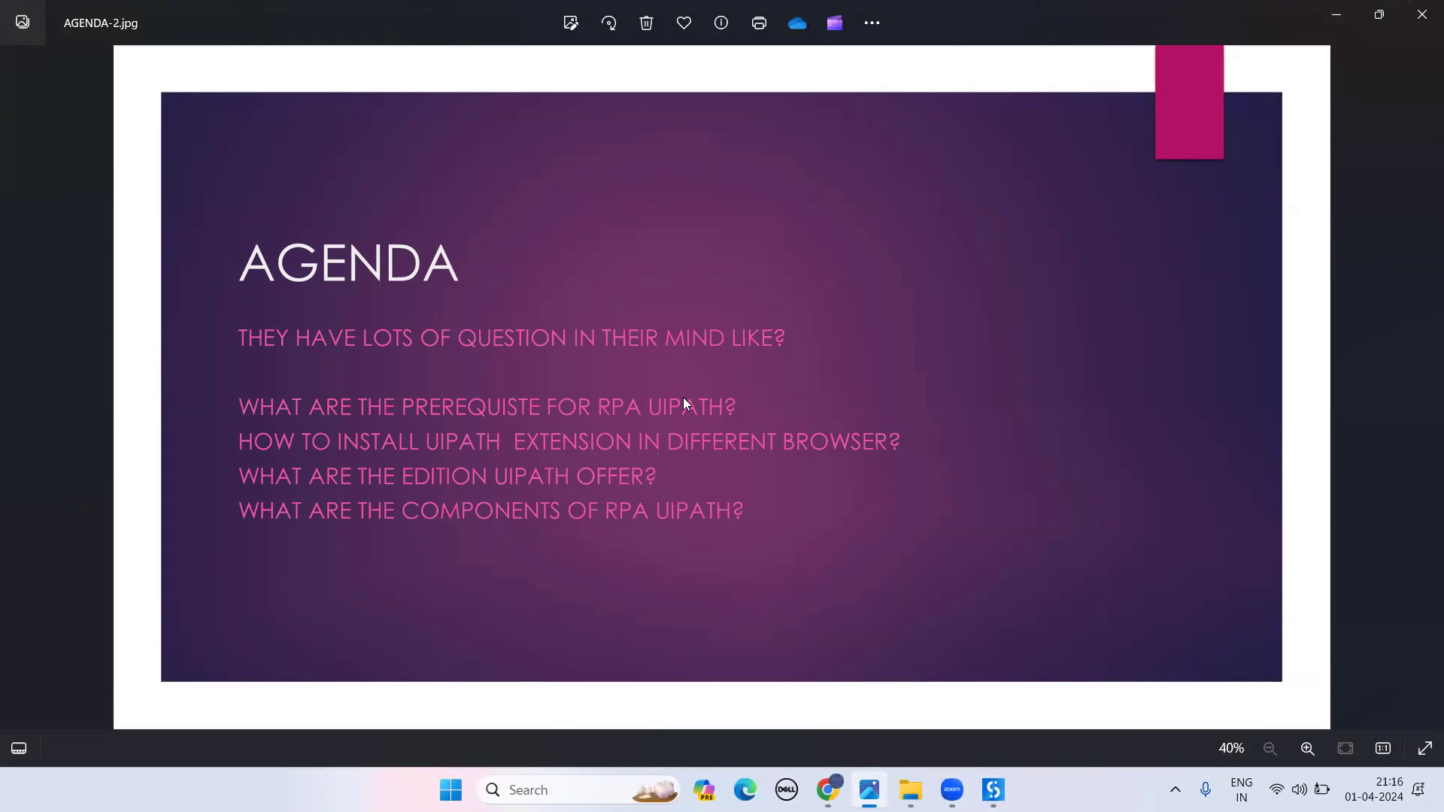
{"action": "left_click", "coordinate": [1338, 14]}
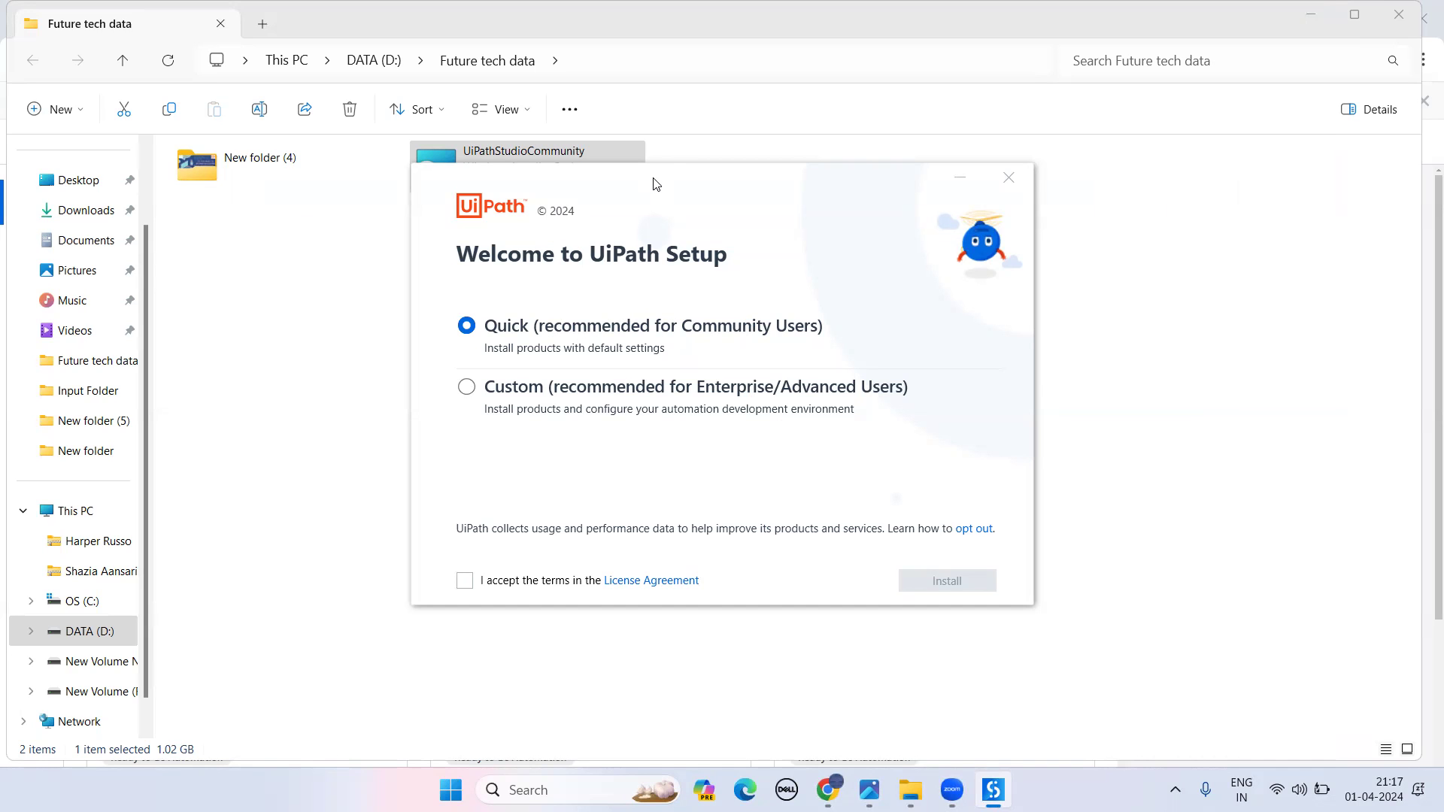
- Move the setup window aside, accept the License Agreement and start the Quick install
{"action": "left_click_drag", "start_coordinate": [693, 192], "coordinate": [789, 248]}
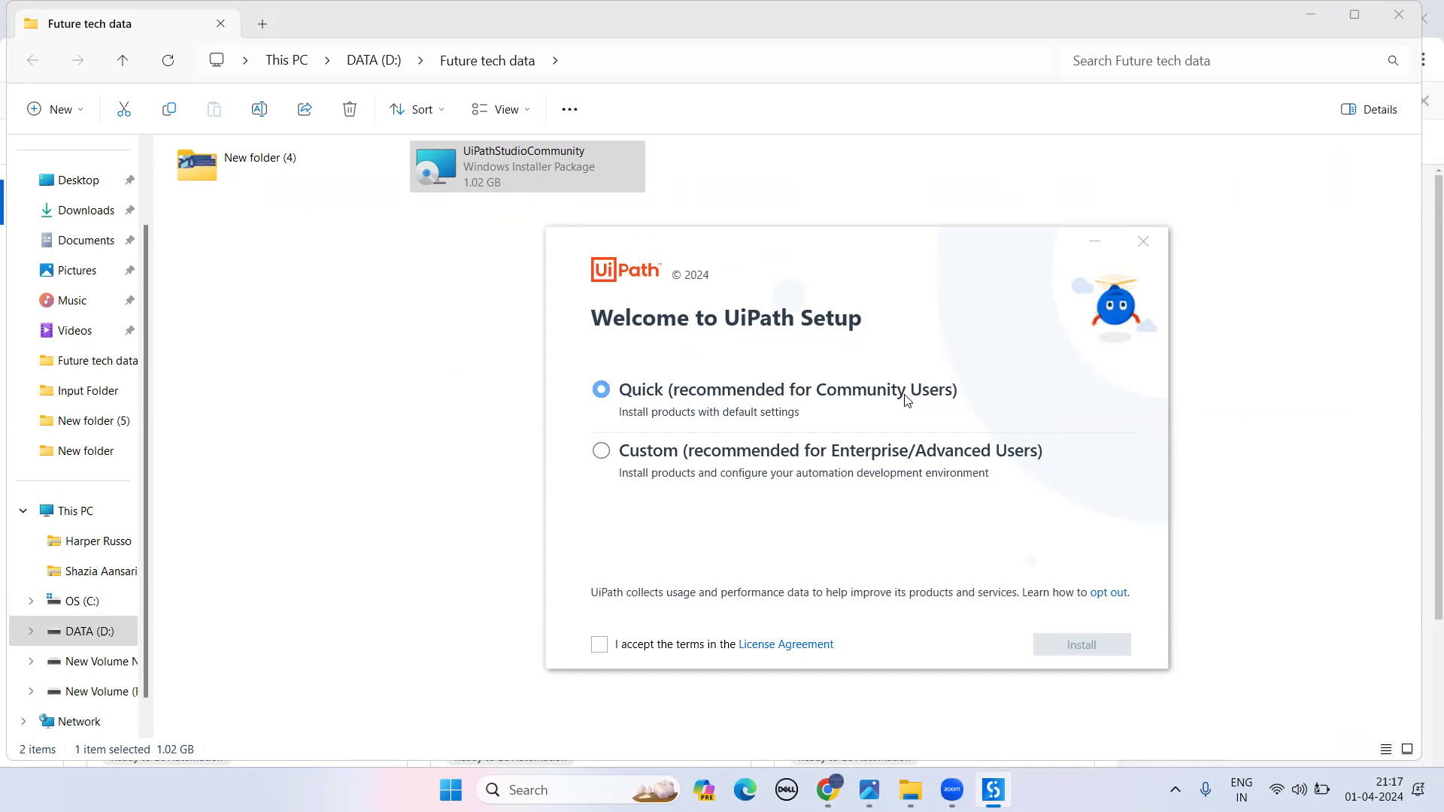
{"action": "left_click", "coordinate": [602, 647]}
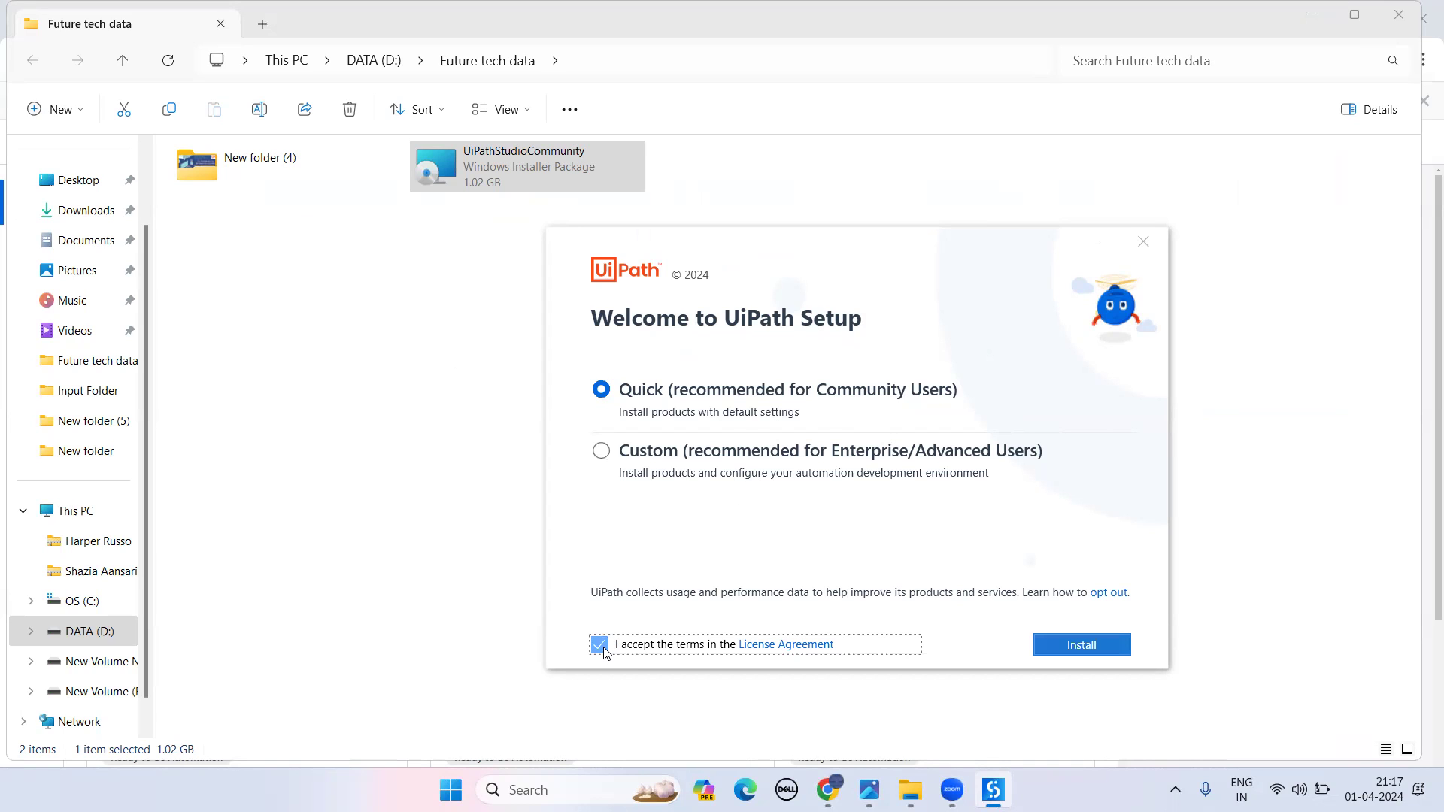
{"action": "left_click", "coordinate": [1088, 644]}
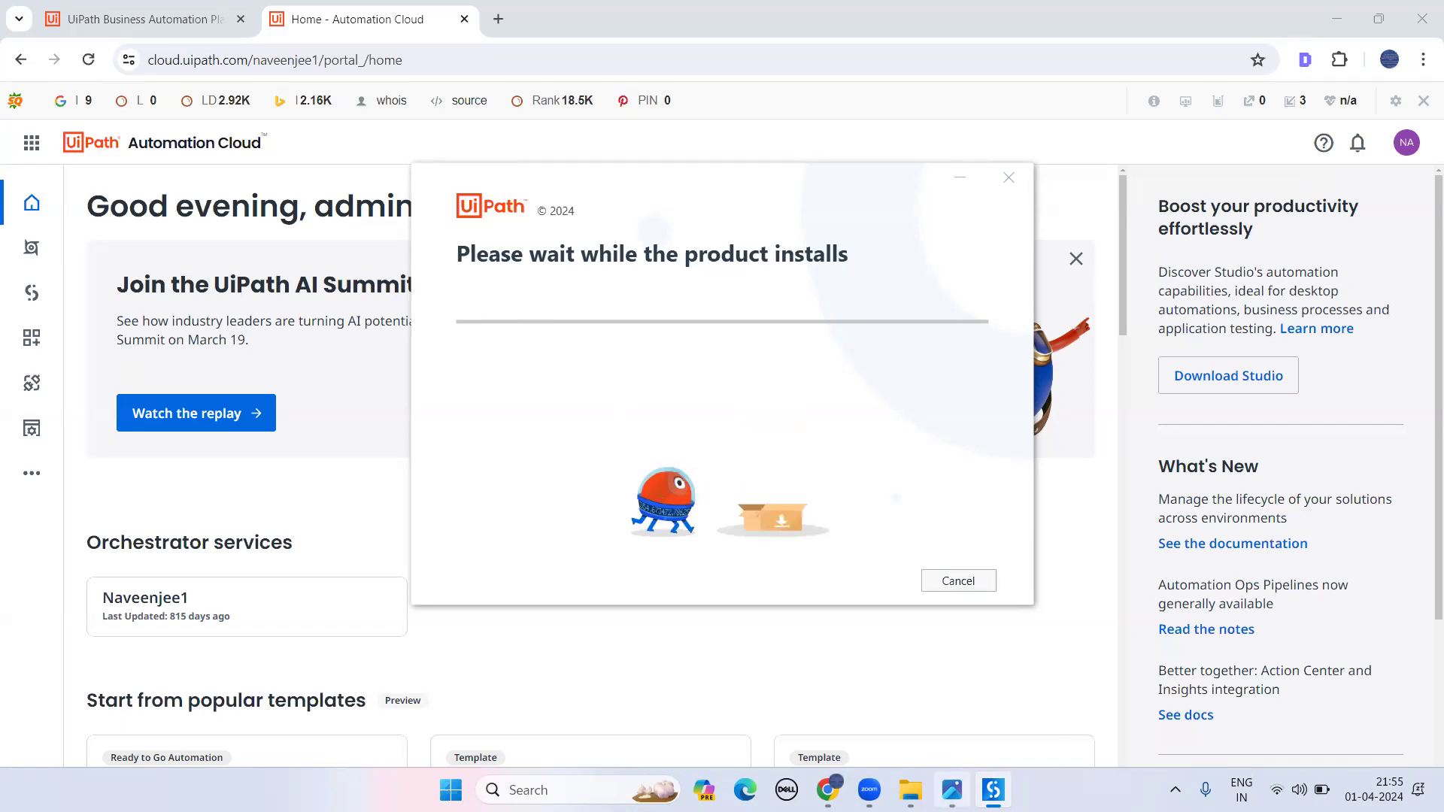
- Glance at the agenda slide, then return to the 'Home - Automation Cloud' Chrome page
{"action": "mouse_move", "coordinate": [951, 778]}
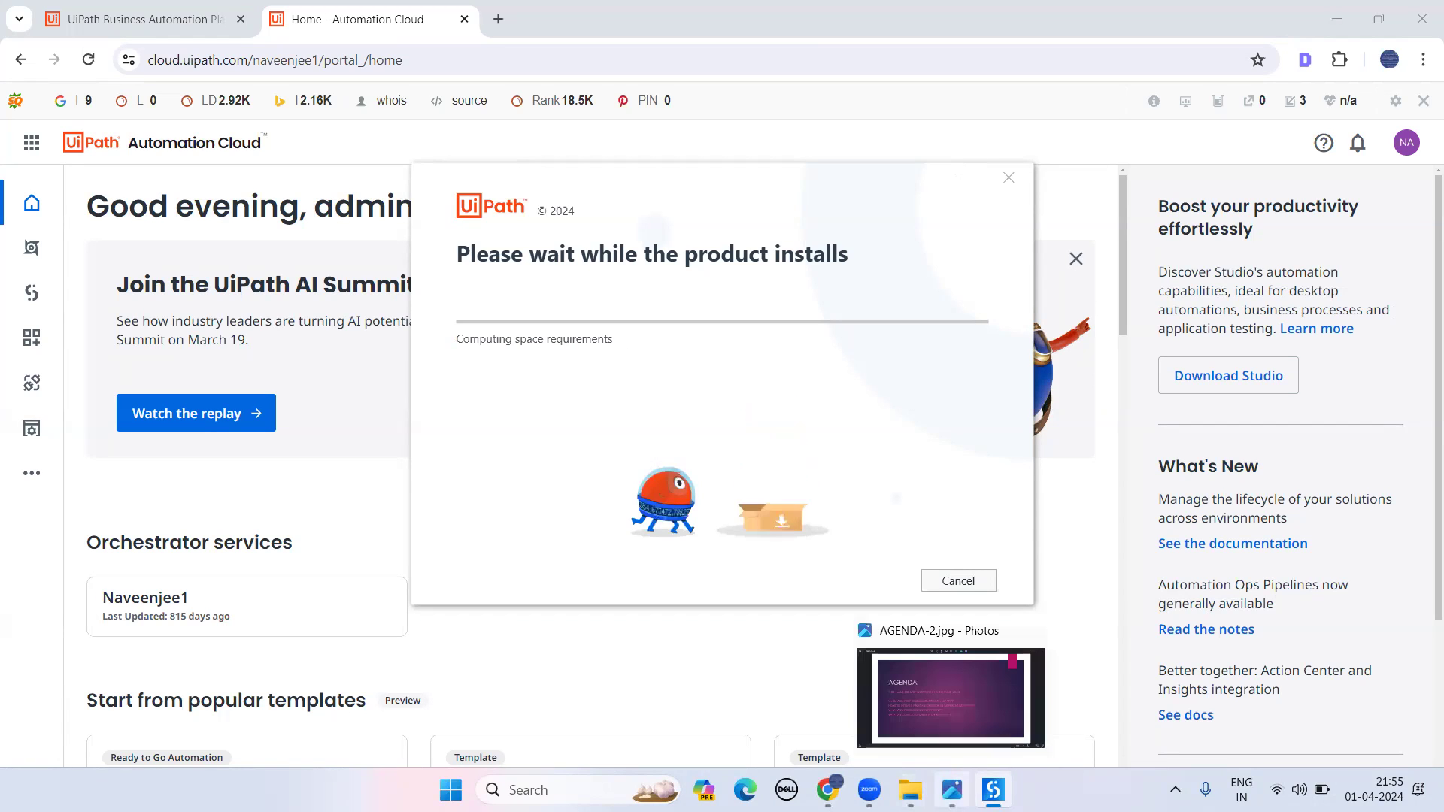
{"action": "left_click", "coordinate": [925, 720]}
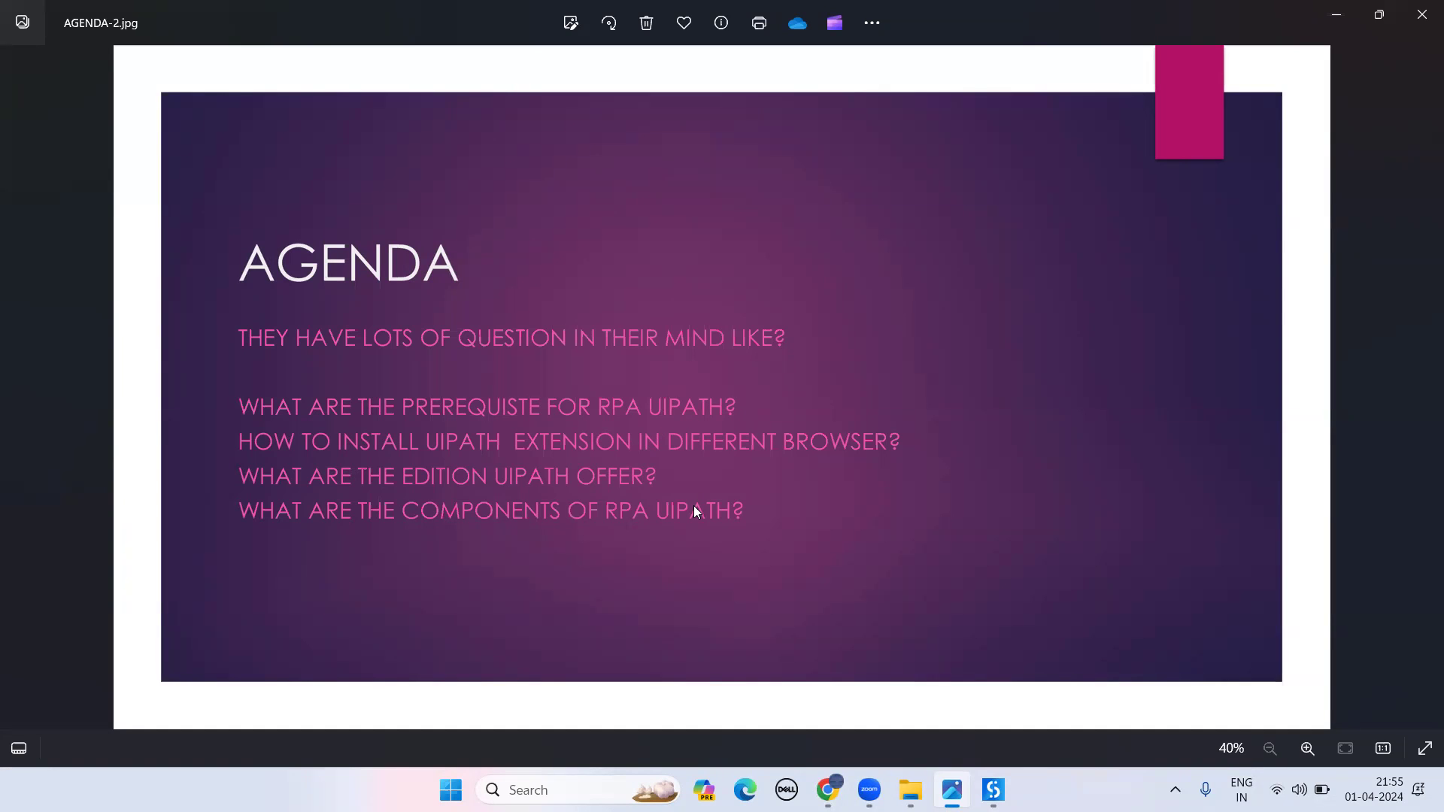
{"action": "mouse_move", "coordinate": [827, 790]}
{"action": "left_click", "coordinate": [687, 687]}
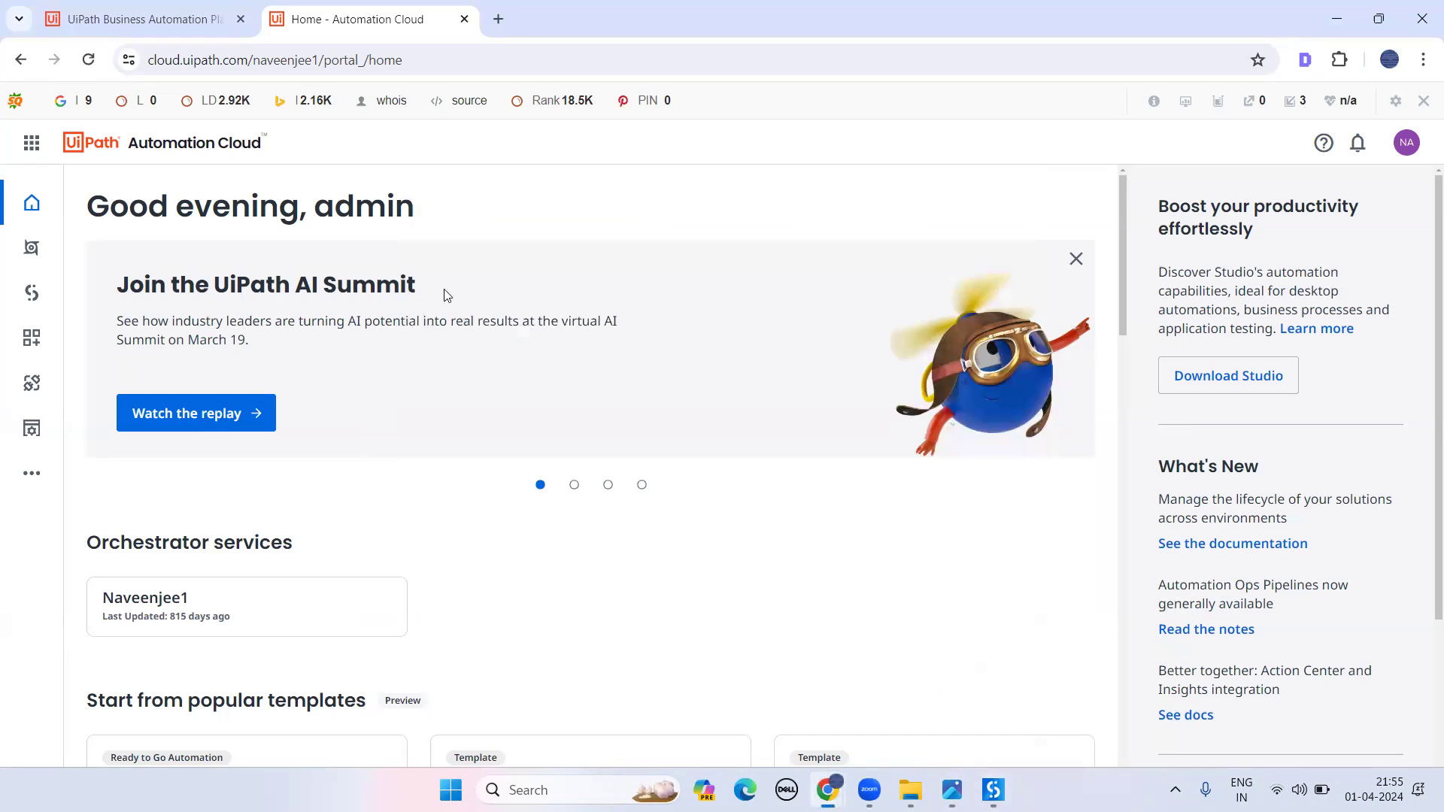
- Search 'software requirements for rpa uipath' and open the Studio Hardware and Software Requirements page
{"action": "left_click", "coordinate": [500, 18]}
{"action": "type", "text": "soft"}
{"action": "key", "text": "Return"}
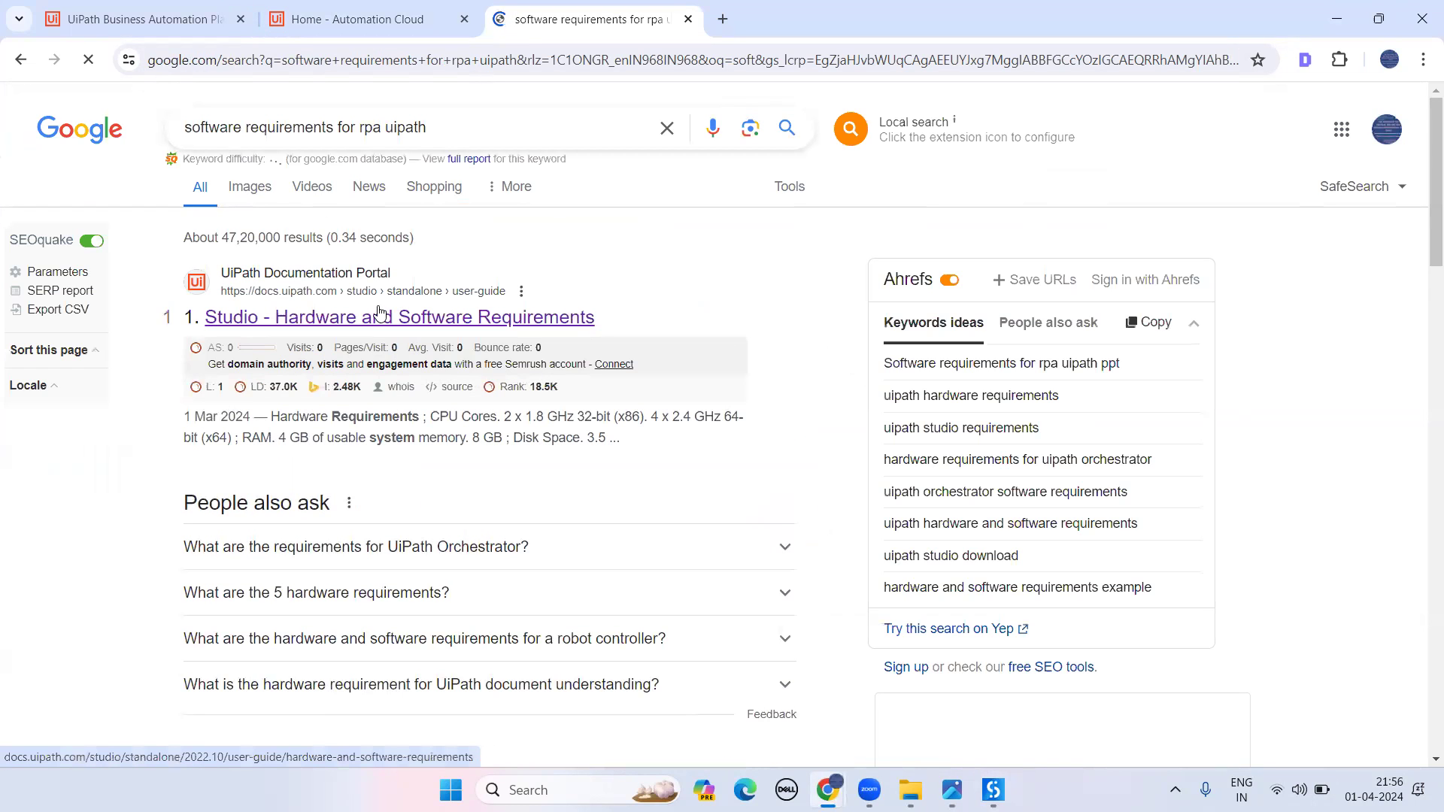
{"action": "left_click", "coordinate": [378, 316]}
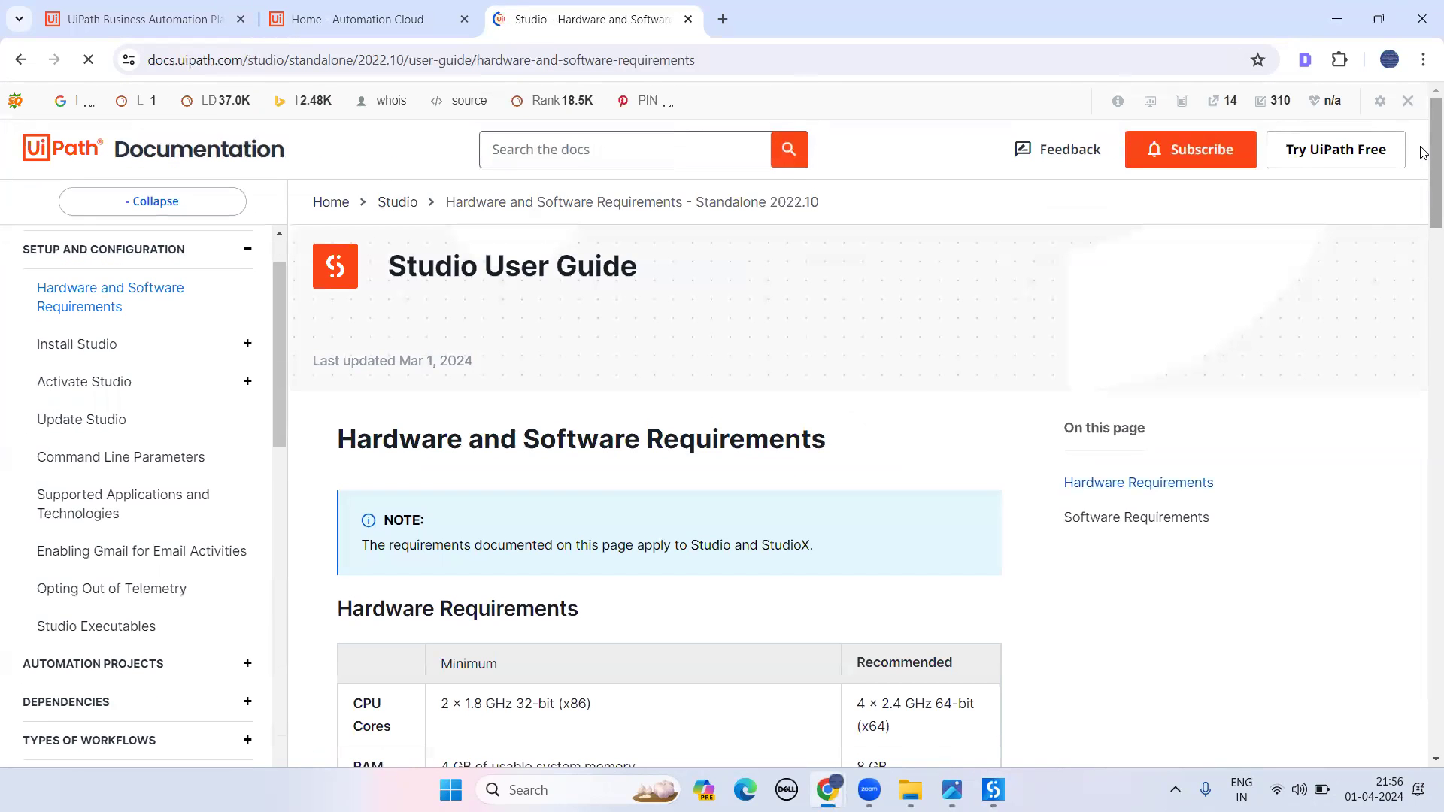
- Scroll through the Studio 2022.10 CPU, RAM, disk and supported operating system requirements
{"action": "scroll", "coordinate": [1424, 165], "scroll_direction": "down", "scroll_amount": 2}
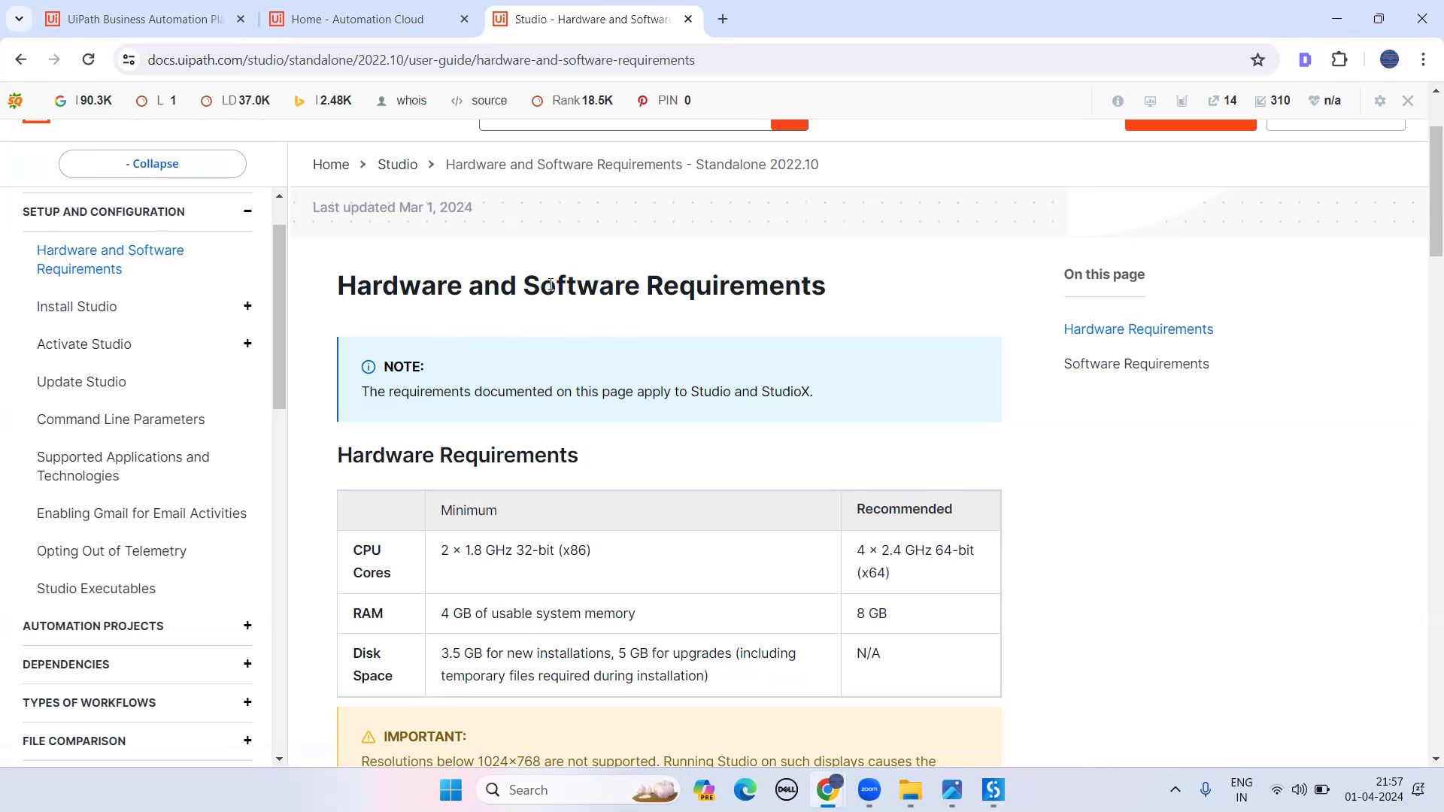
{"action": "scroll", "coordinate": [1422, 260], "scroll_direction": "down", "scroll_amount": 3}
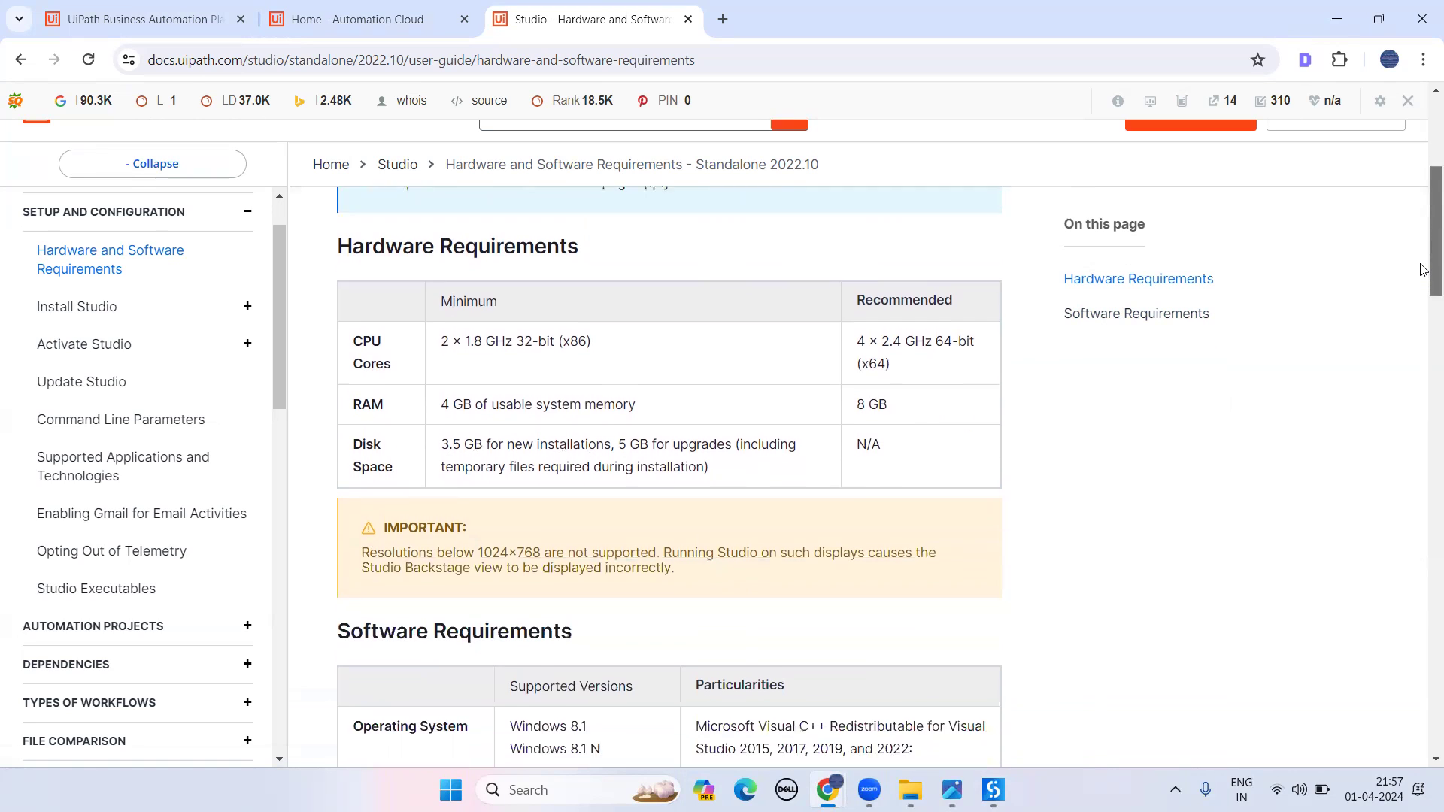
{"action": "scroll", "coordinate": [1424, 278], "scroll_direction": "down", "scroll_amount": 2}
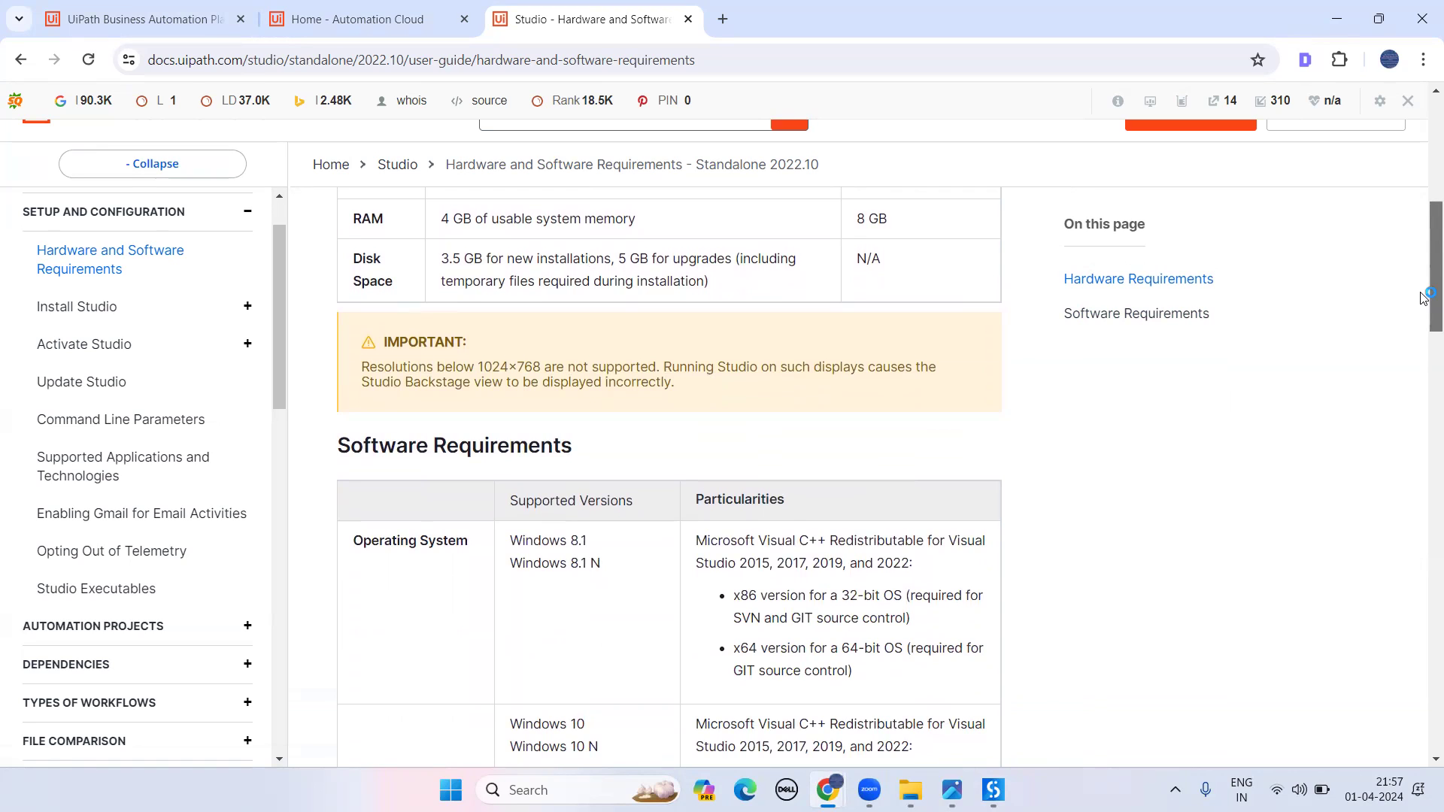
{"action": "left_click_drag", "start_coordinate": [1424, 299], "coordinate": [1424, 326]}
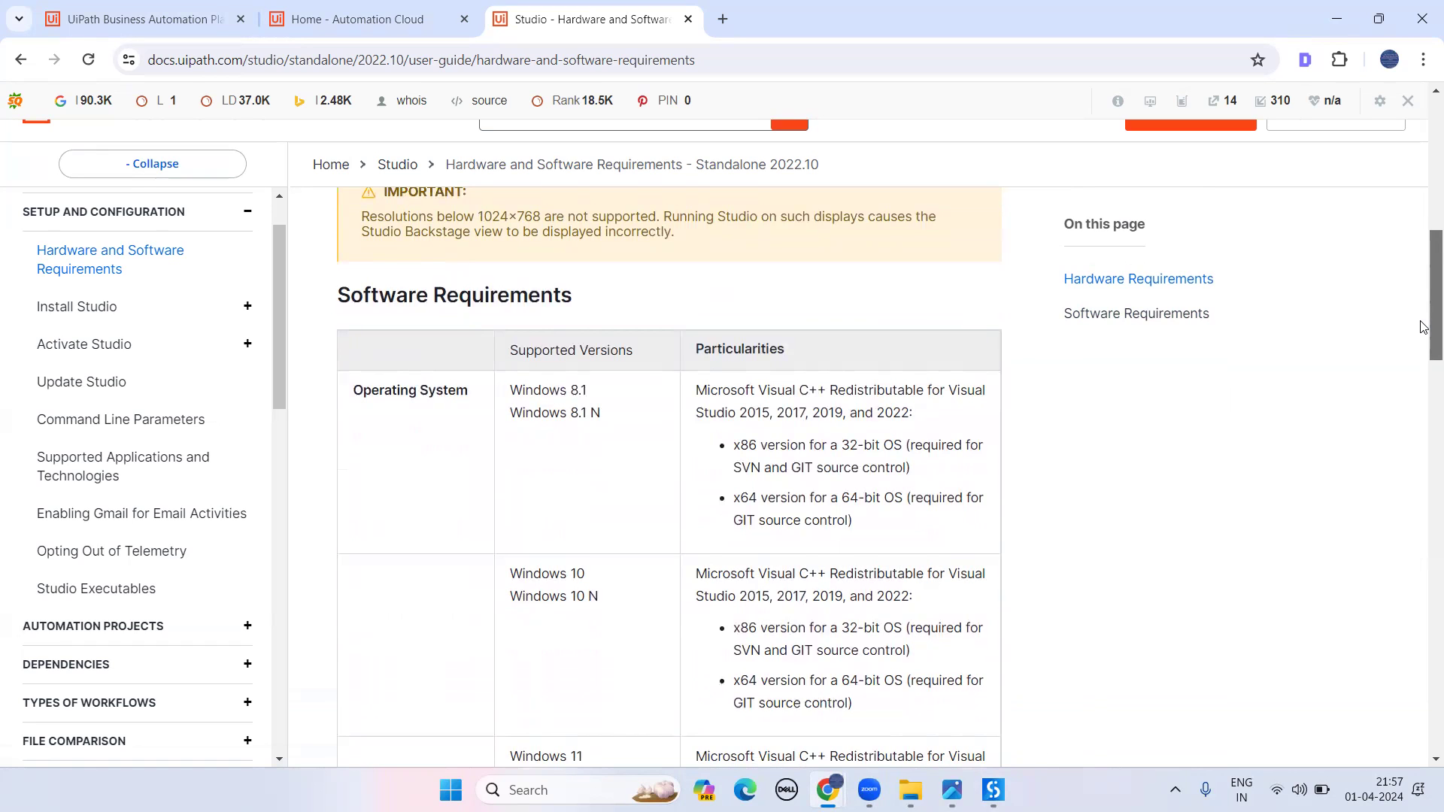
{"action": "left_click_drag", "start_coordinate": [1424, 326], "coordinate": [1424, 132]}
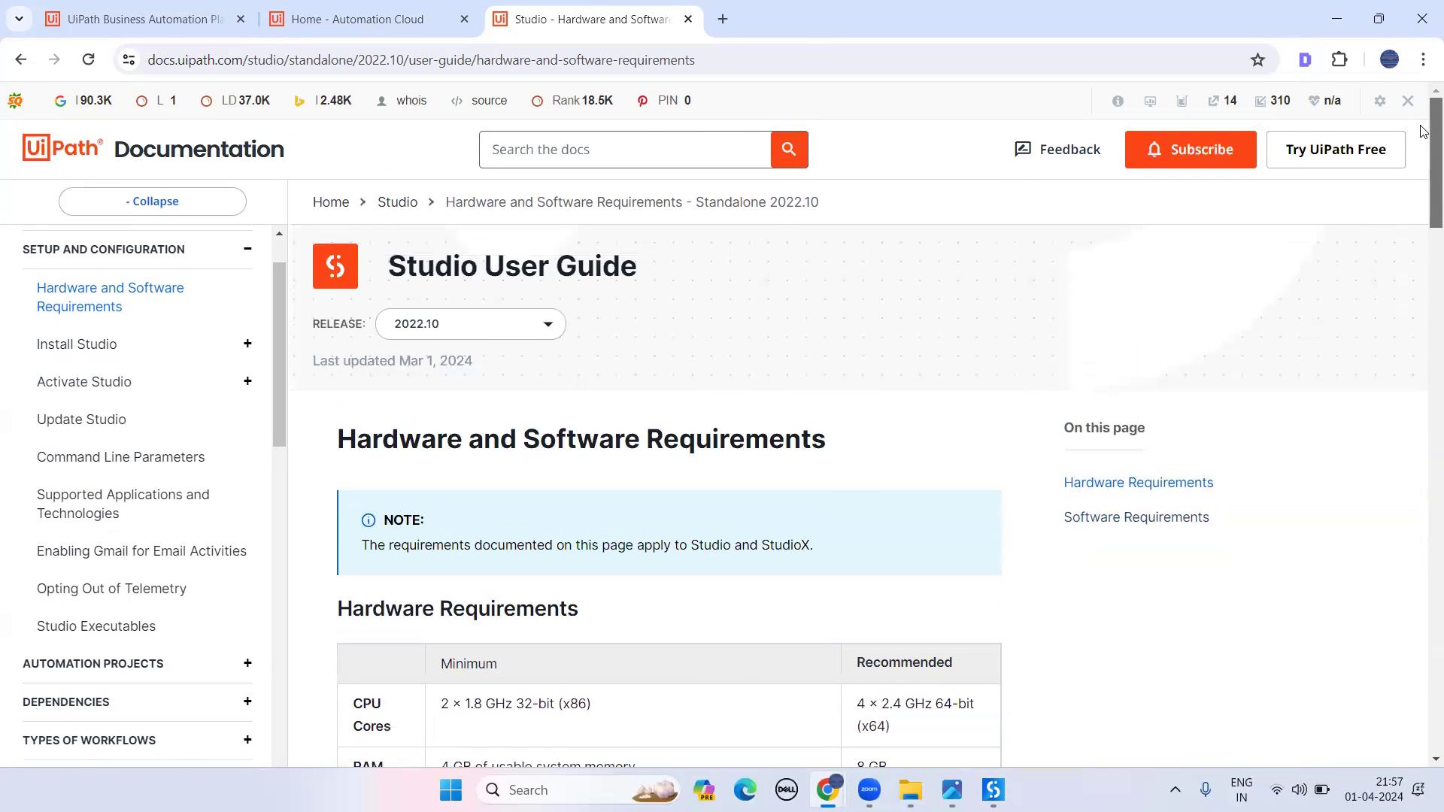
- Monitor UiPath Setup's installation progress while switching back to the AGENDA slide
{"action": "mouse_move", "coordinate": [993, 789]}
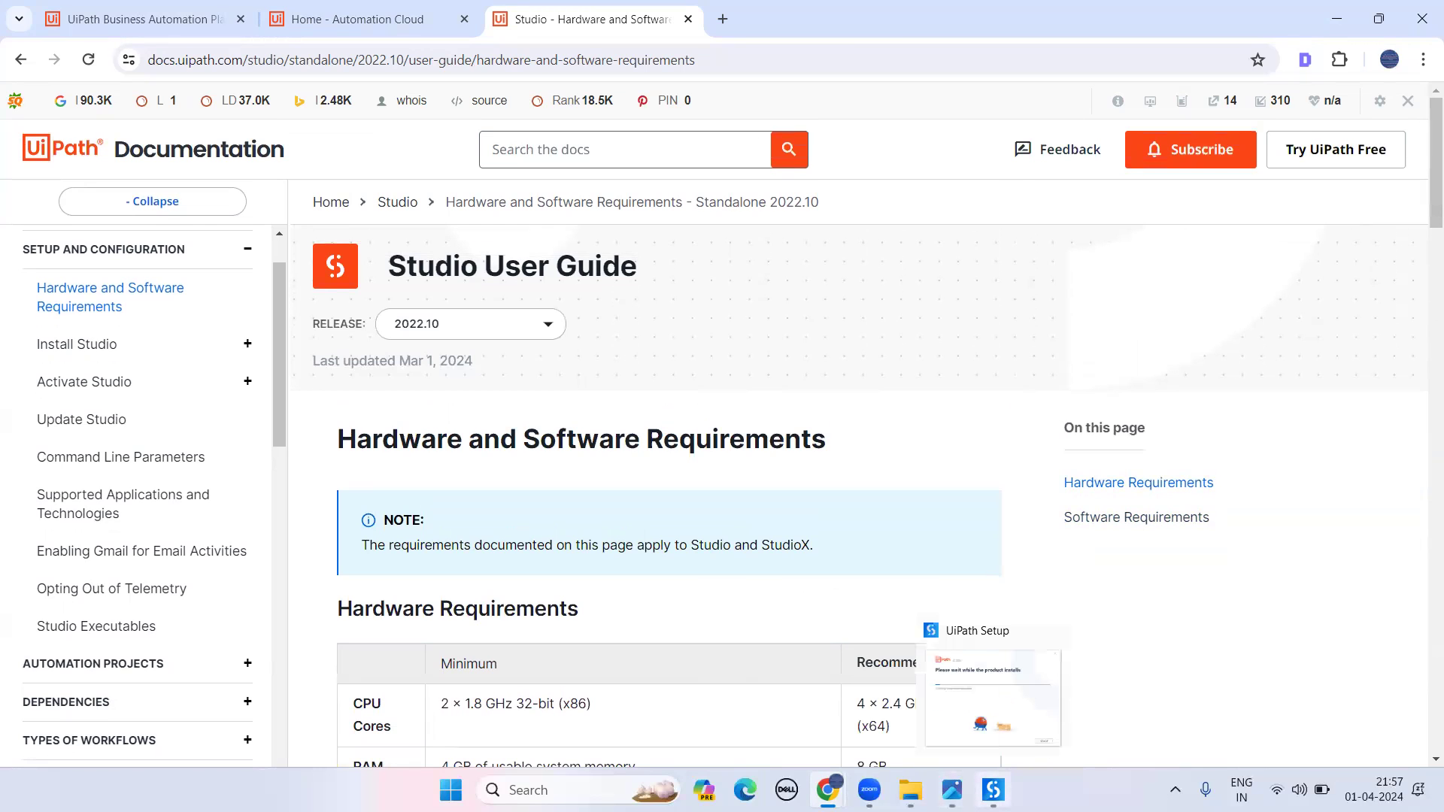
{"action": "left_click", "coordinate": [963, 711]}
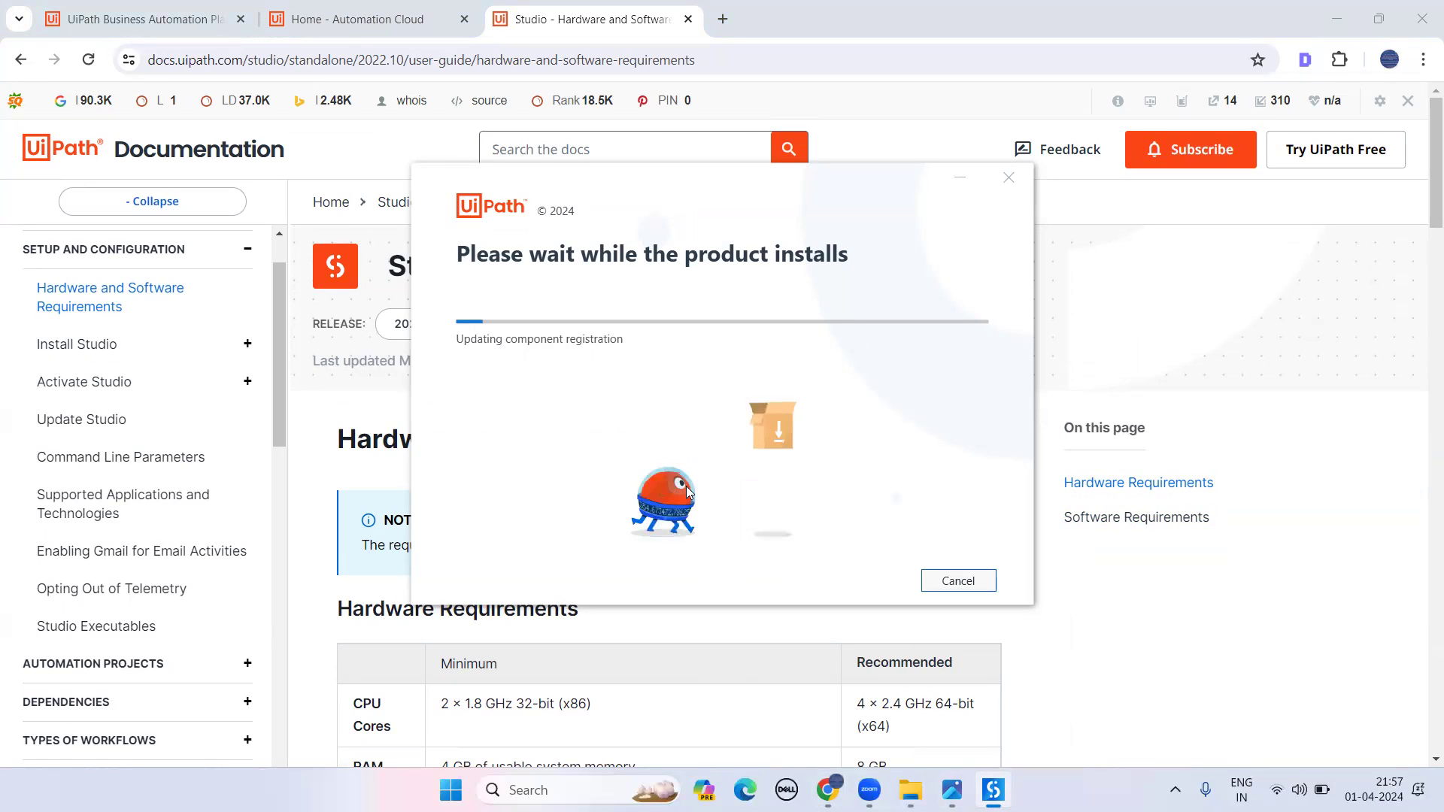
{"action": "mouse_move", "coordinate": [950, 789]}
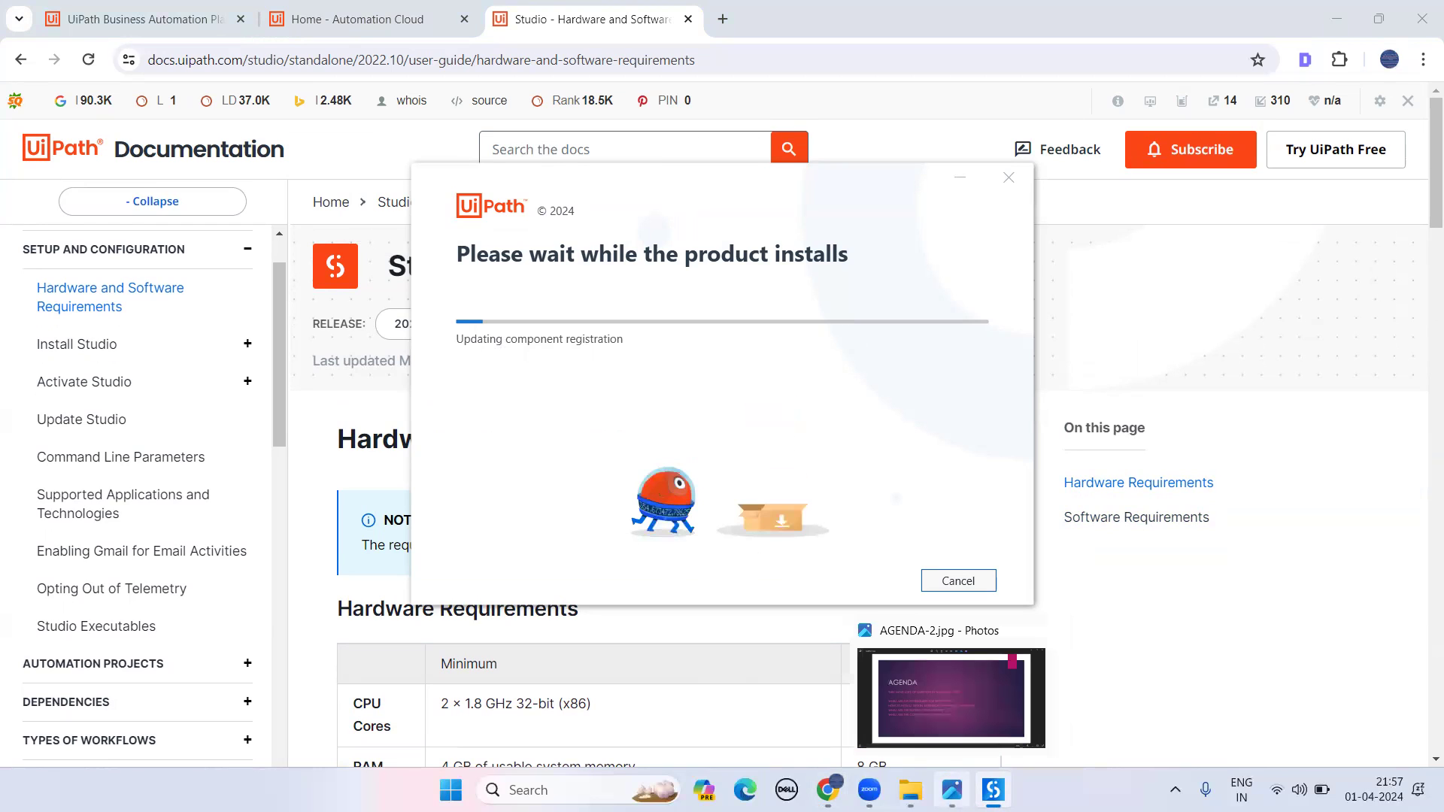
{"action": "left_click", "coordinate": [915, 697]}
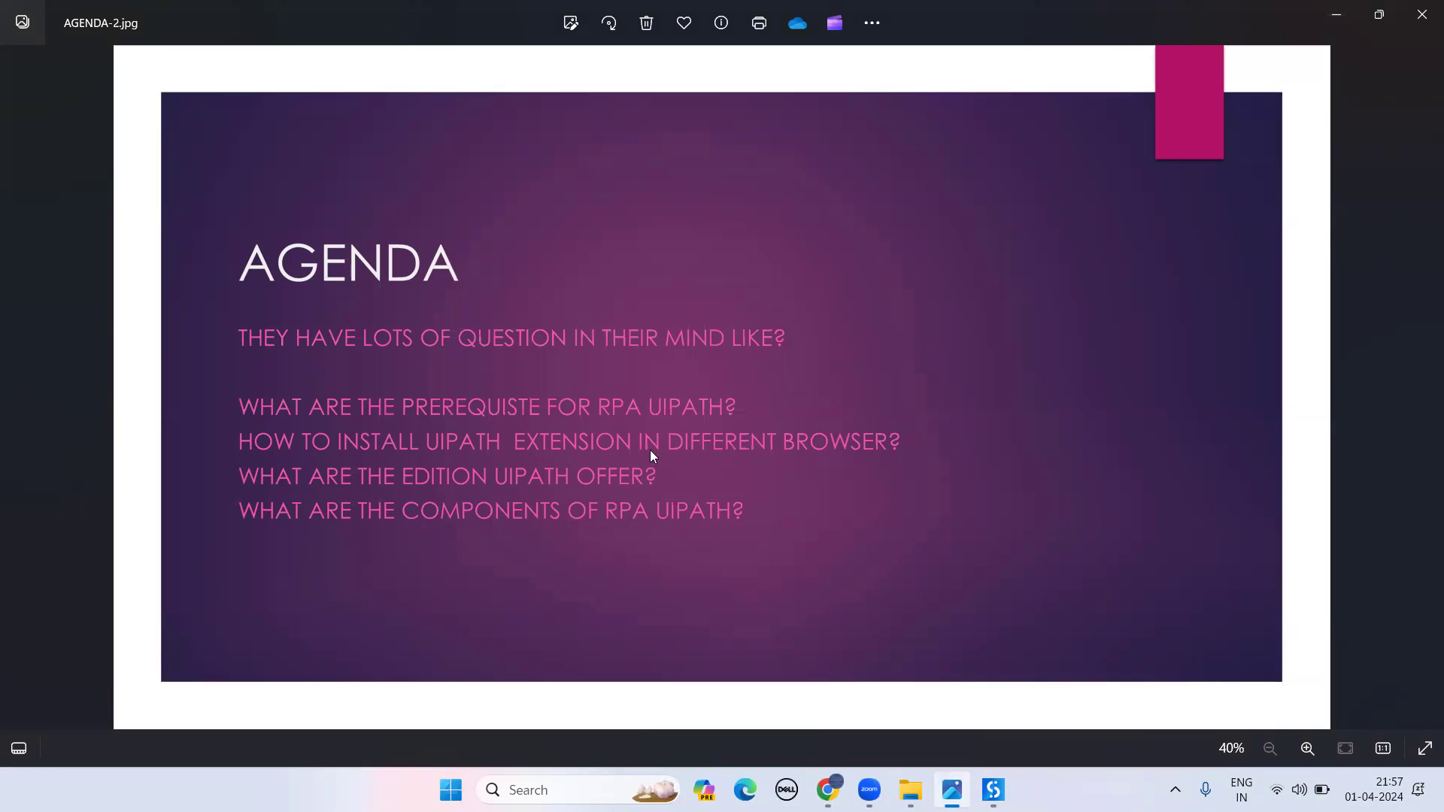
{"action": "left_click", "coordinate": [1341, 13]}
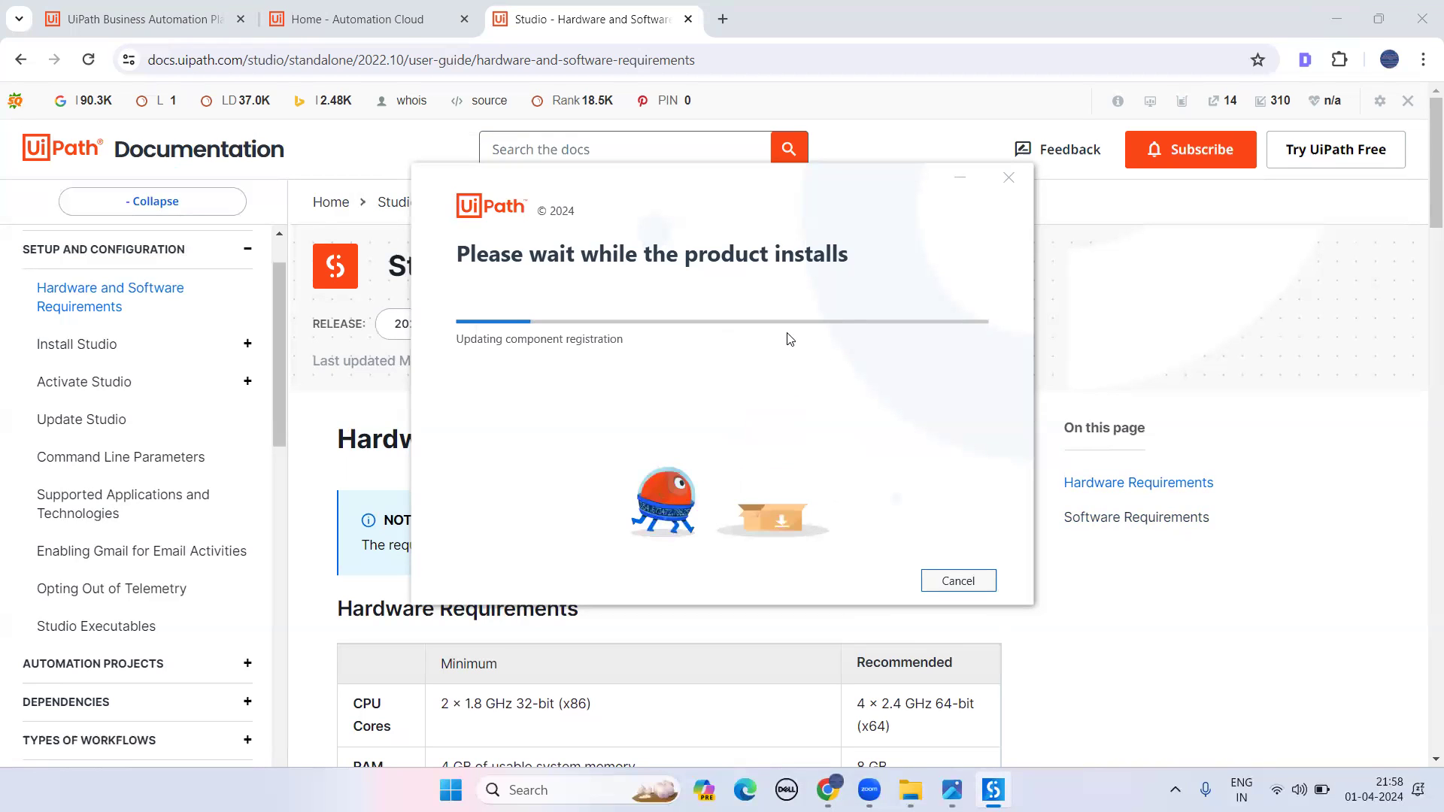
{"action": "mouse_move", "coordinate": [951, 790]}
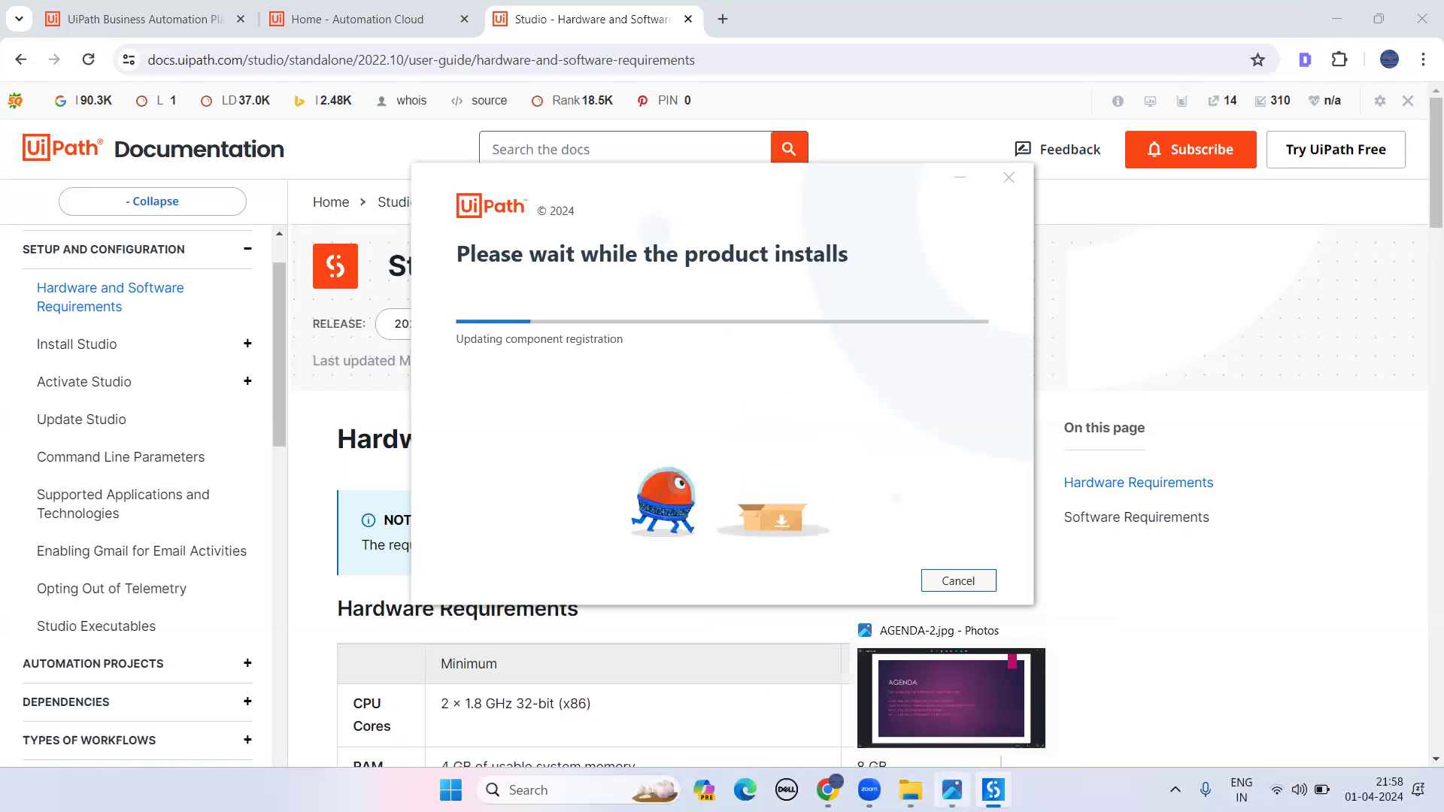
{"action": "left_click", "coordinate": [957, 689]}
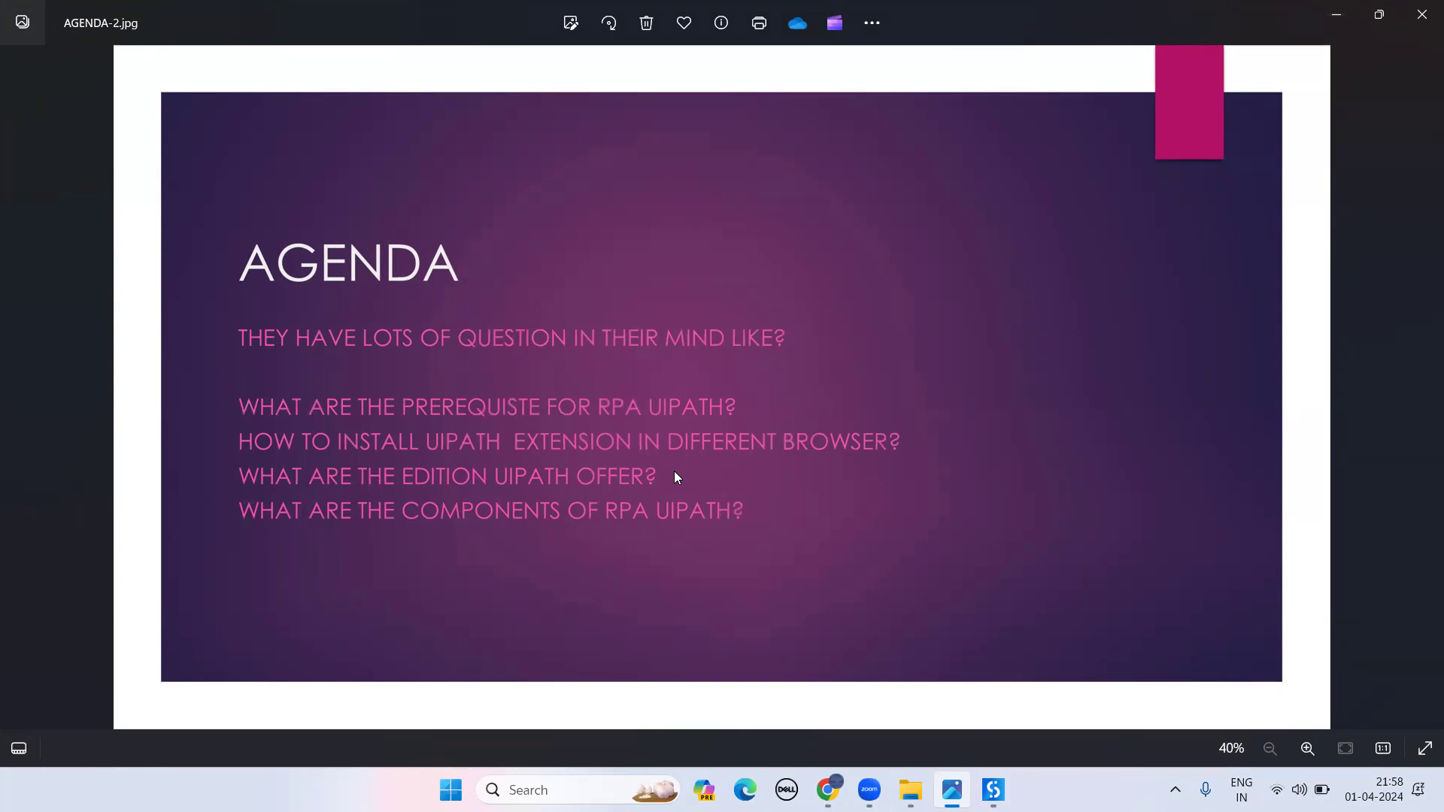
- Minimise the AGENDA slide to reveal the installer's prompt to close Chrome
{"action": "left_click", "coordinate": [1337, 18]}
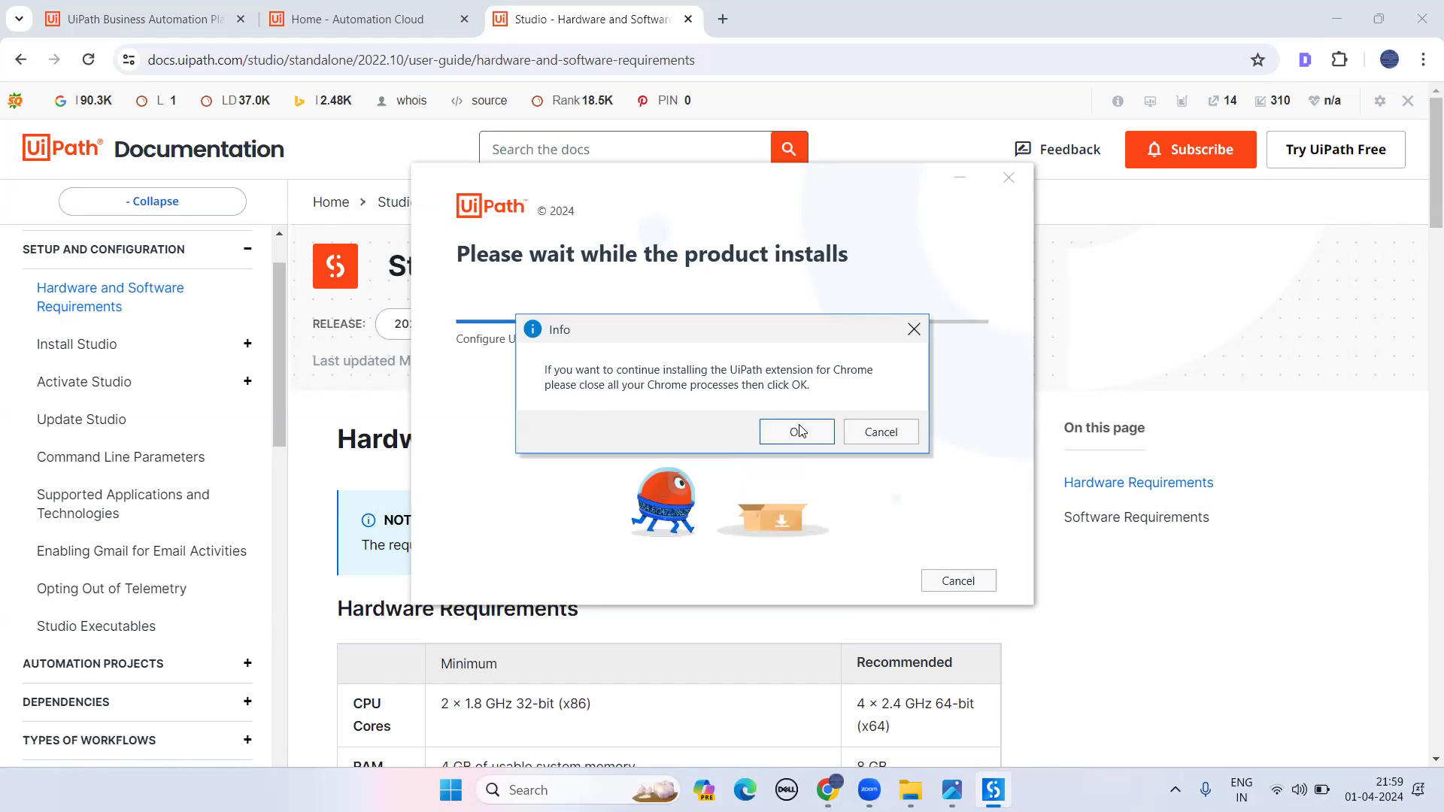
- Close all open Chrome windows, including the one left in the taskbar
{"action": "left_click", "coordinate": [1422, 10]}
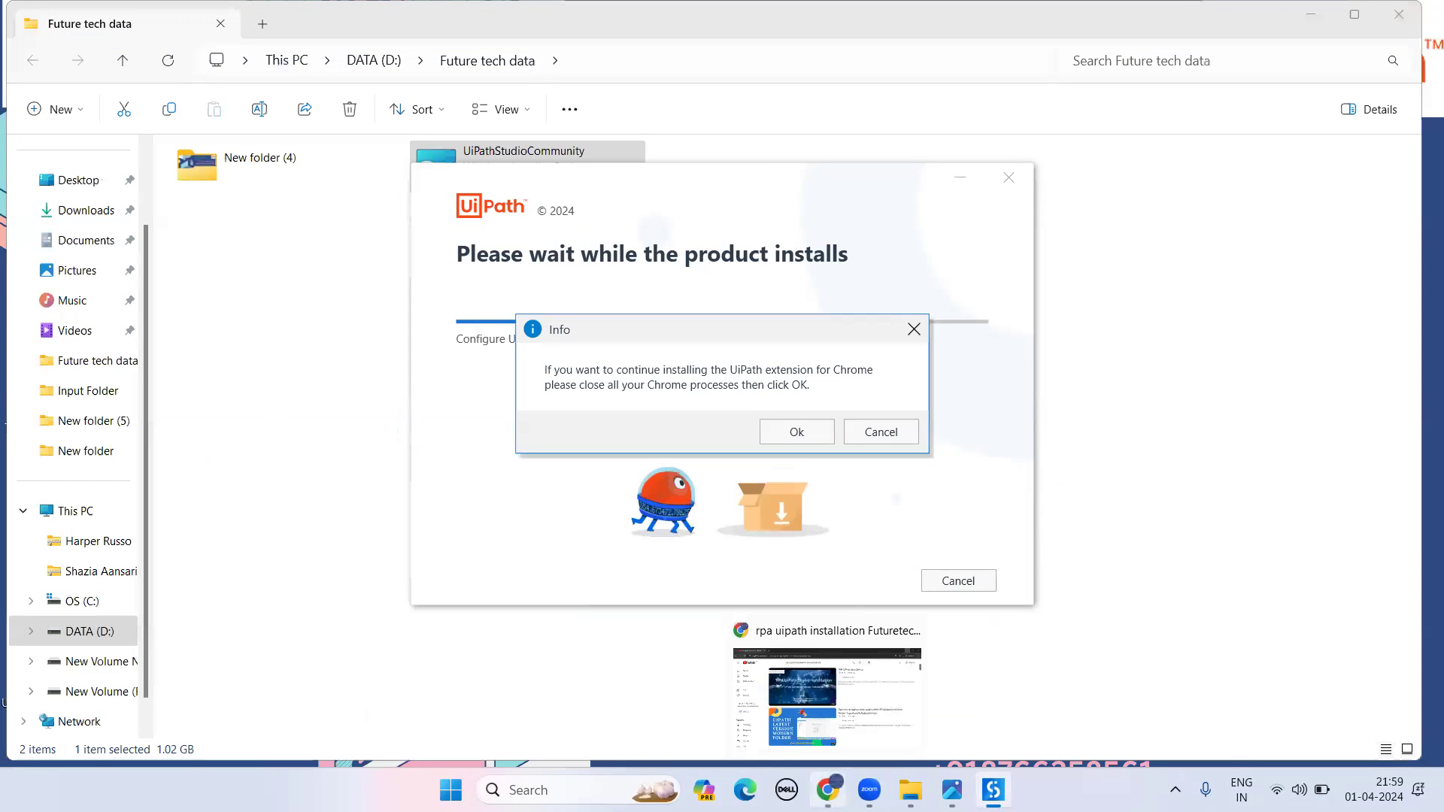
{"action": "right_click", "coordinate": [745, 790]}
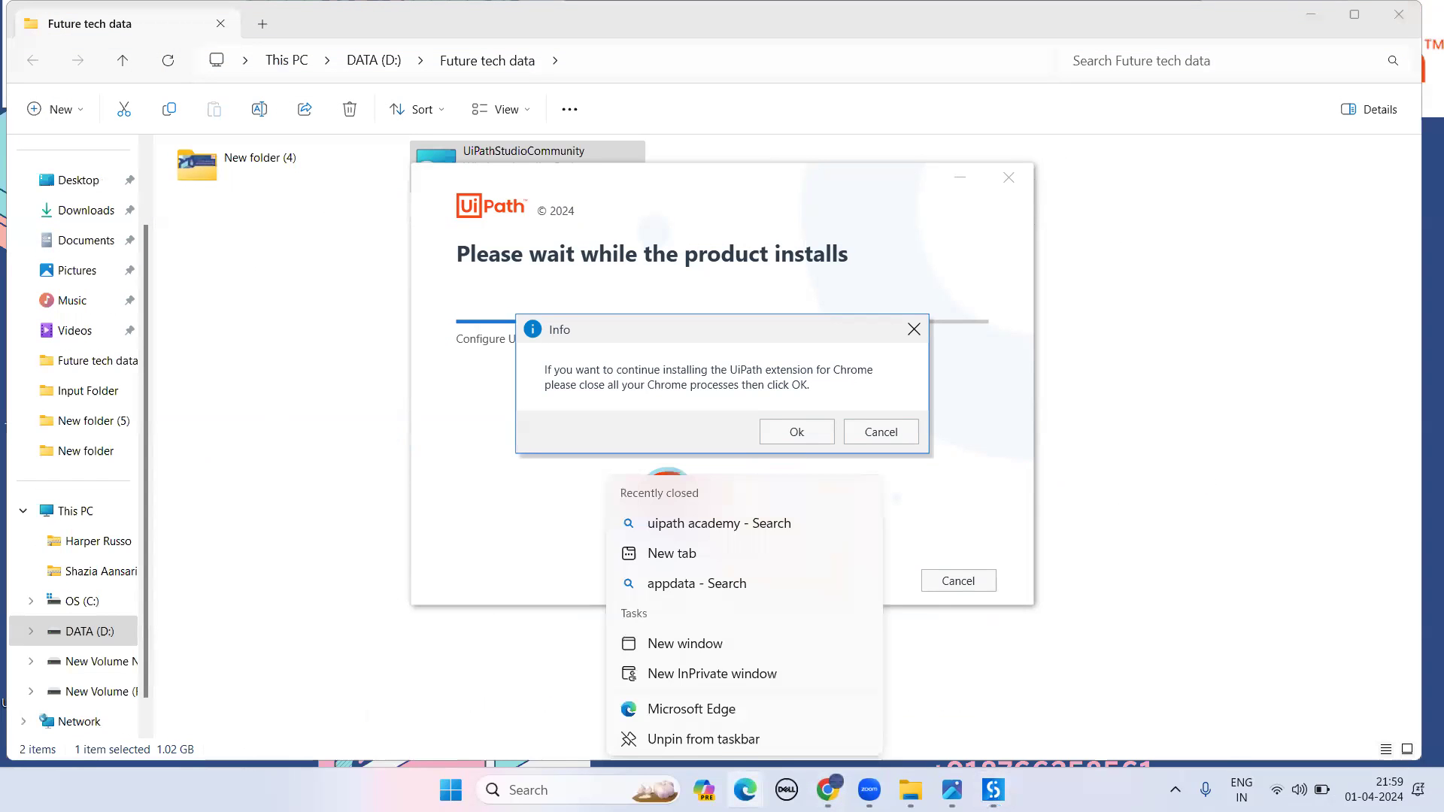
{"action": "left_click", "coordinate": [946, 710]}
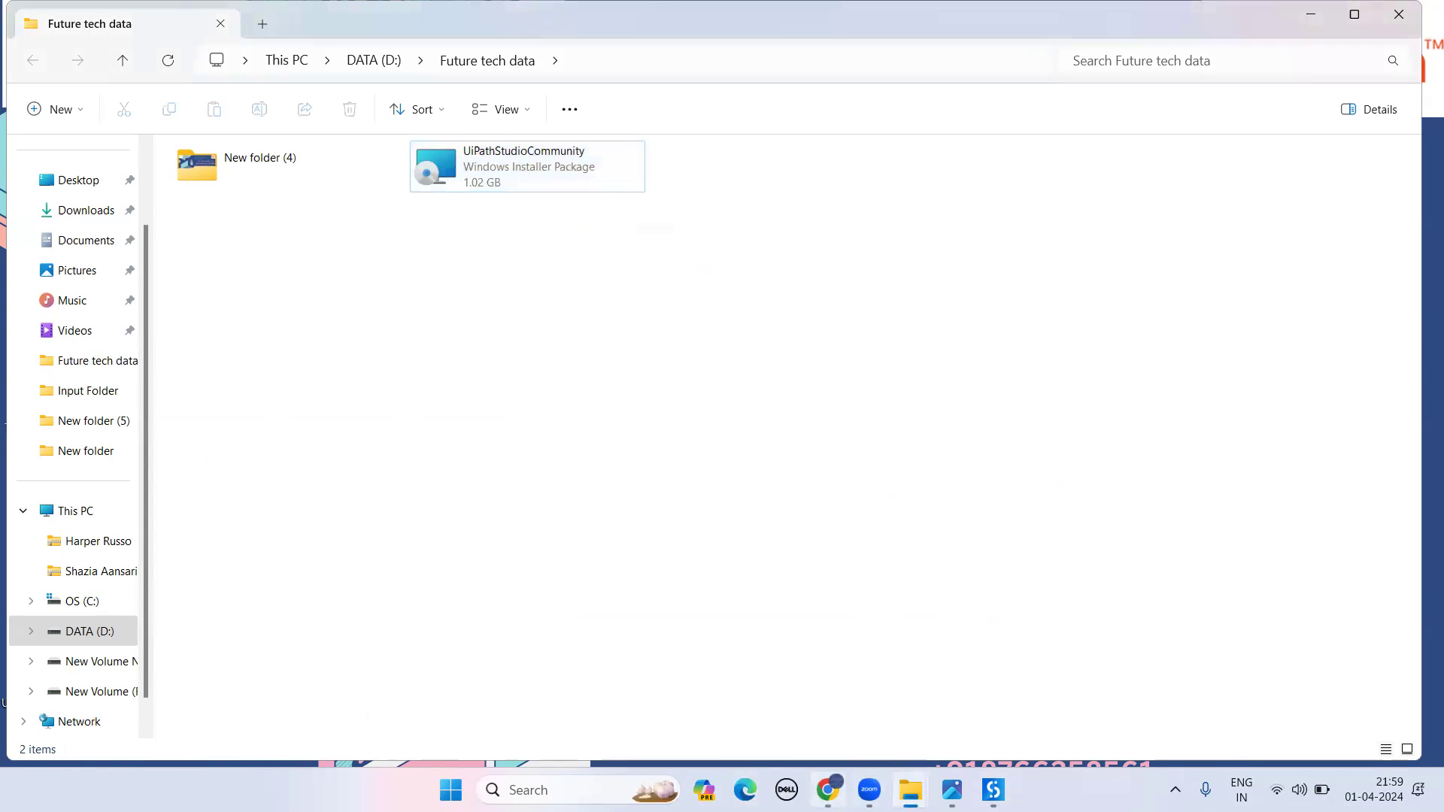
{"action": "mouse_move", "coordinate": [828, 790]}
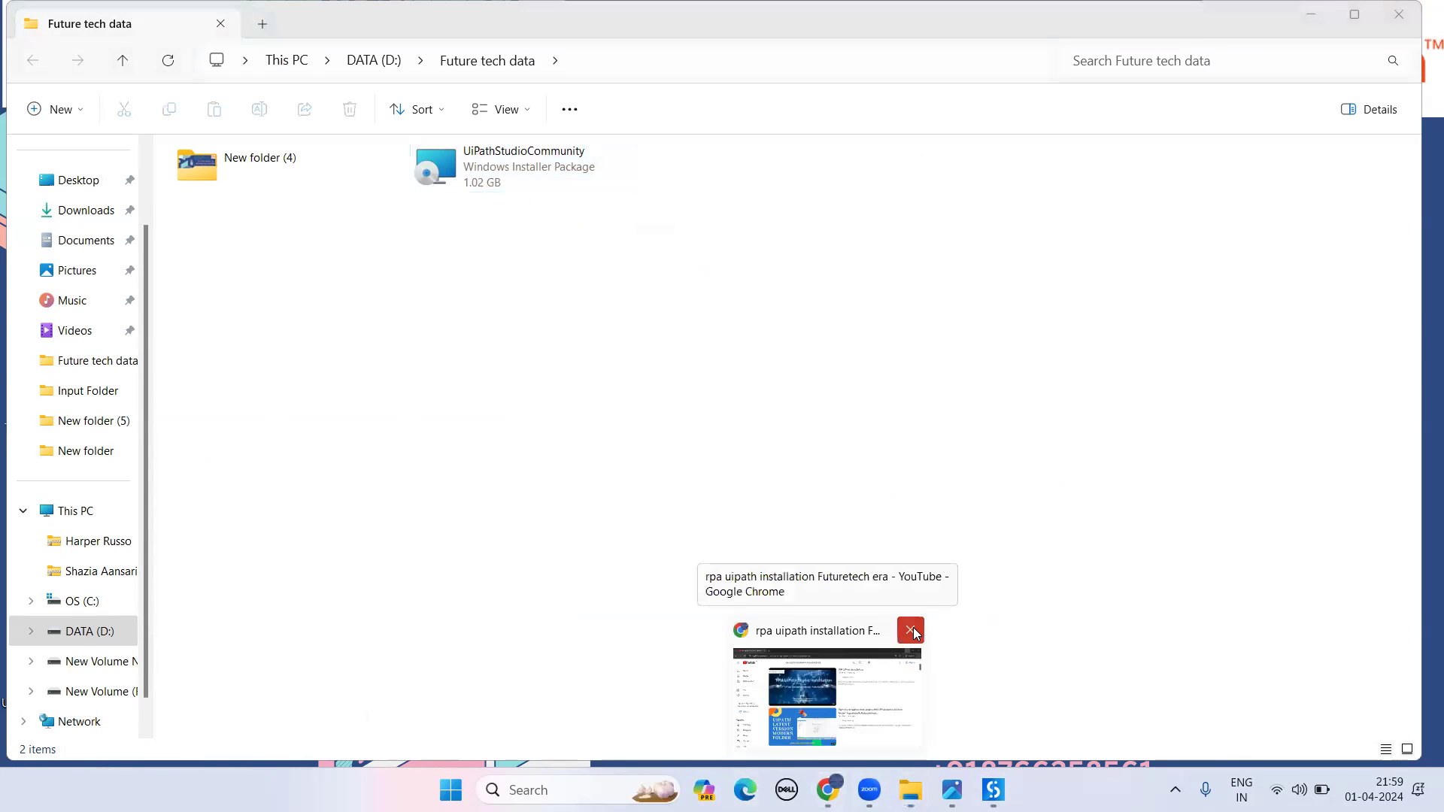
{"action": "left_click", "coordinate": [912, 632]}
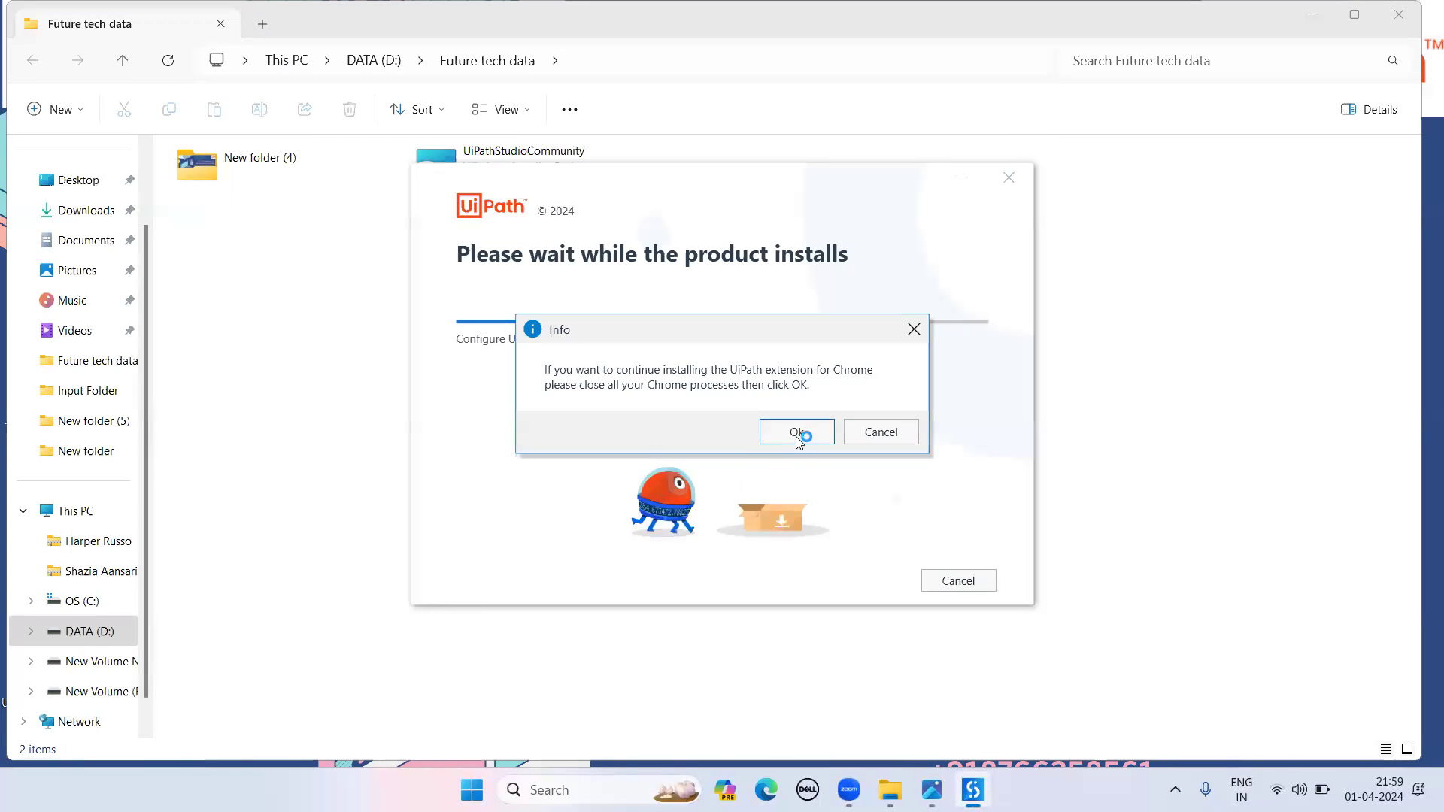
- Confirm the Chrome Info, Warning and Edge Info prompts so setup completes
{"action": "left_click", "coordinate": [798, 432]}
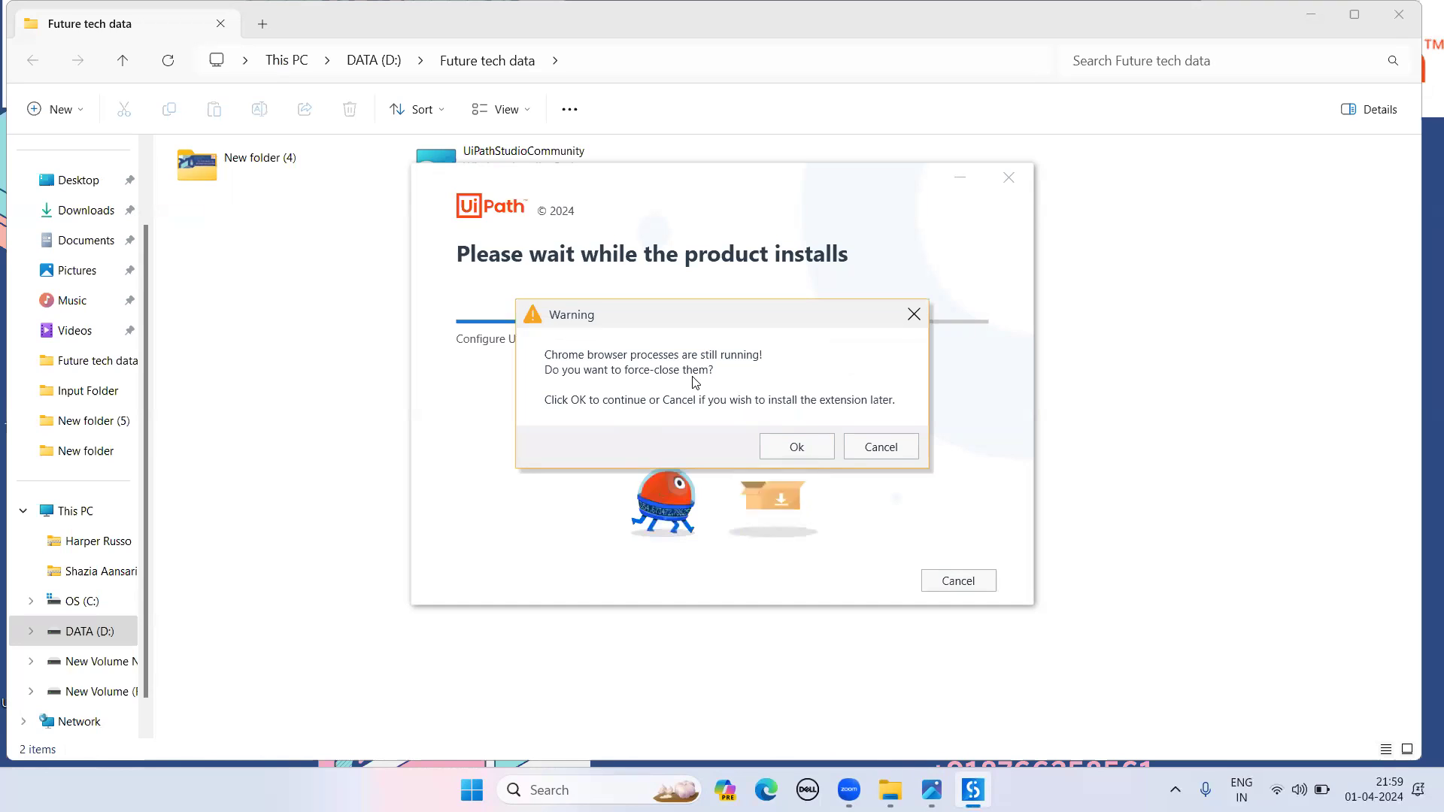
{"action": "left_click", "coordinate": [784, 446]}
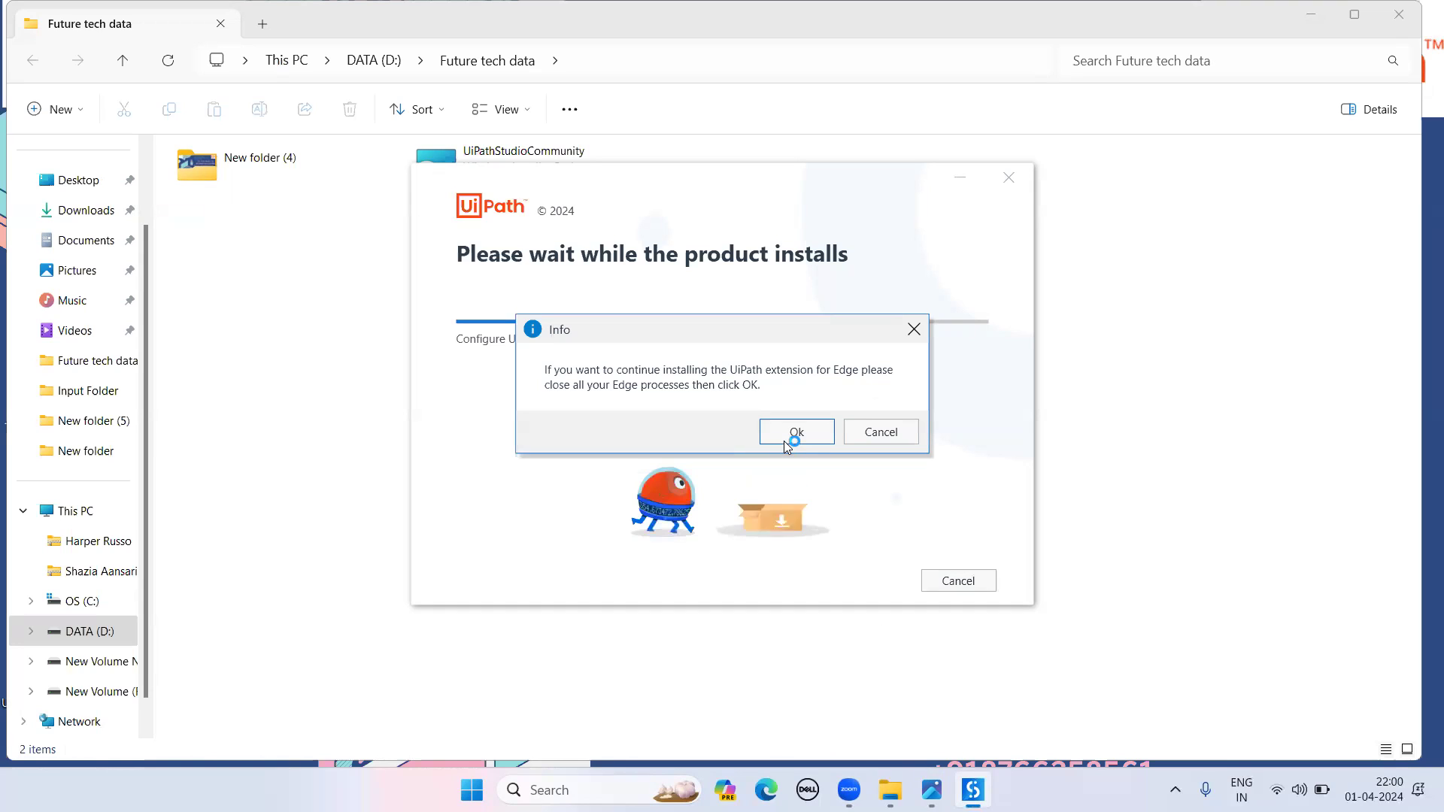
{"action": "left_click", "coordinate": [786, 444]}
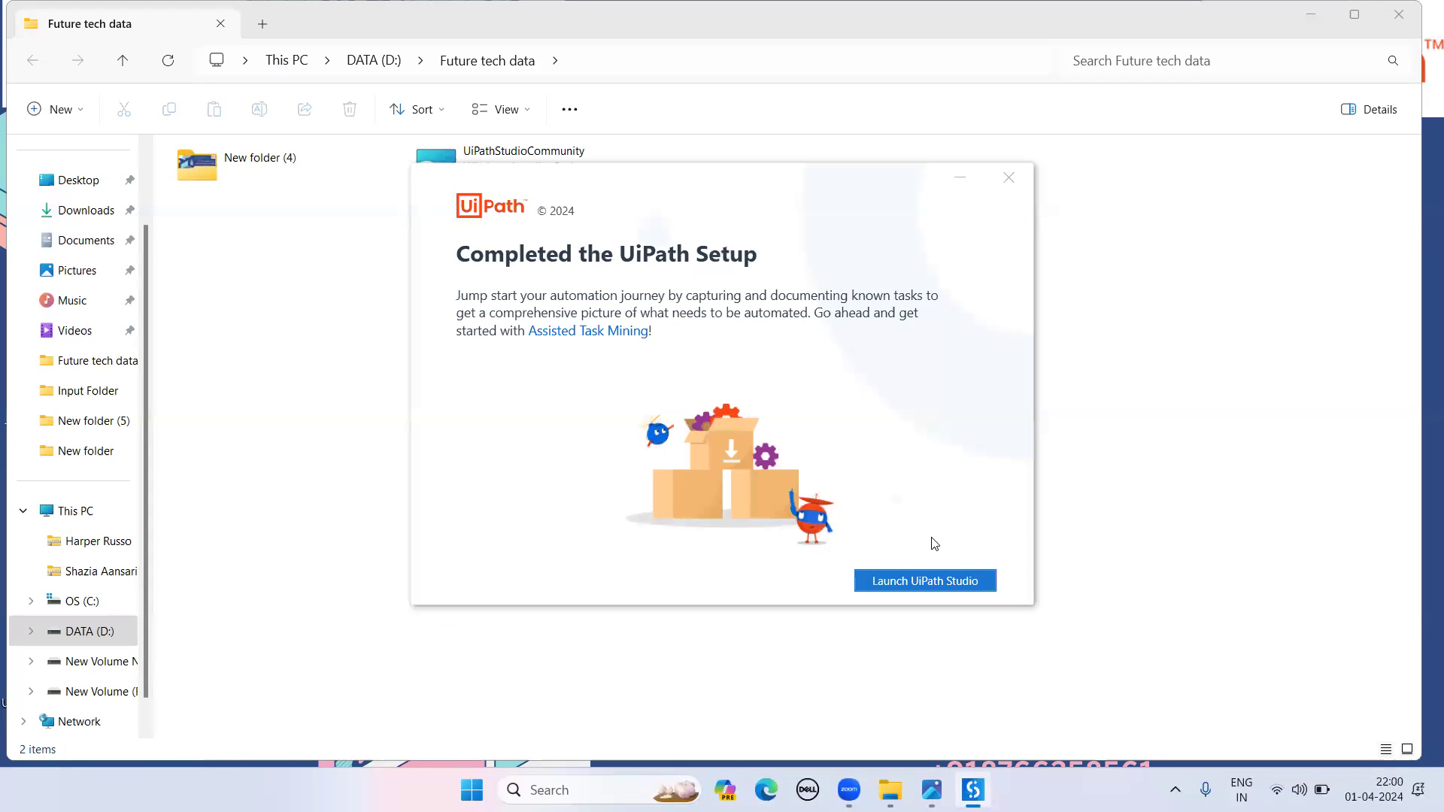
- Launch UiPath Studio from the completed UiPath setup screen
{"action": "left_click", "coordinate": [940, 583]}
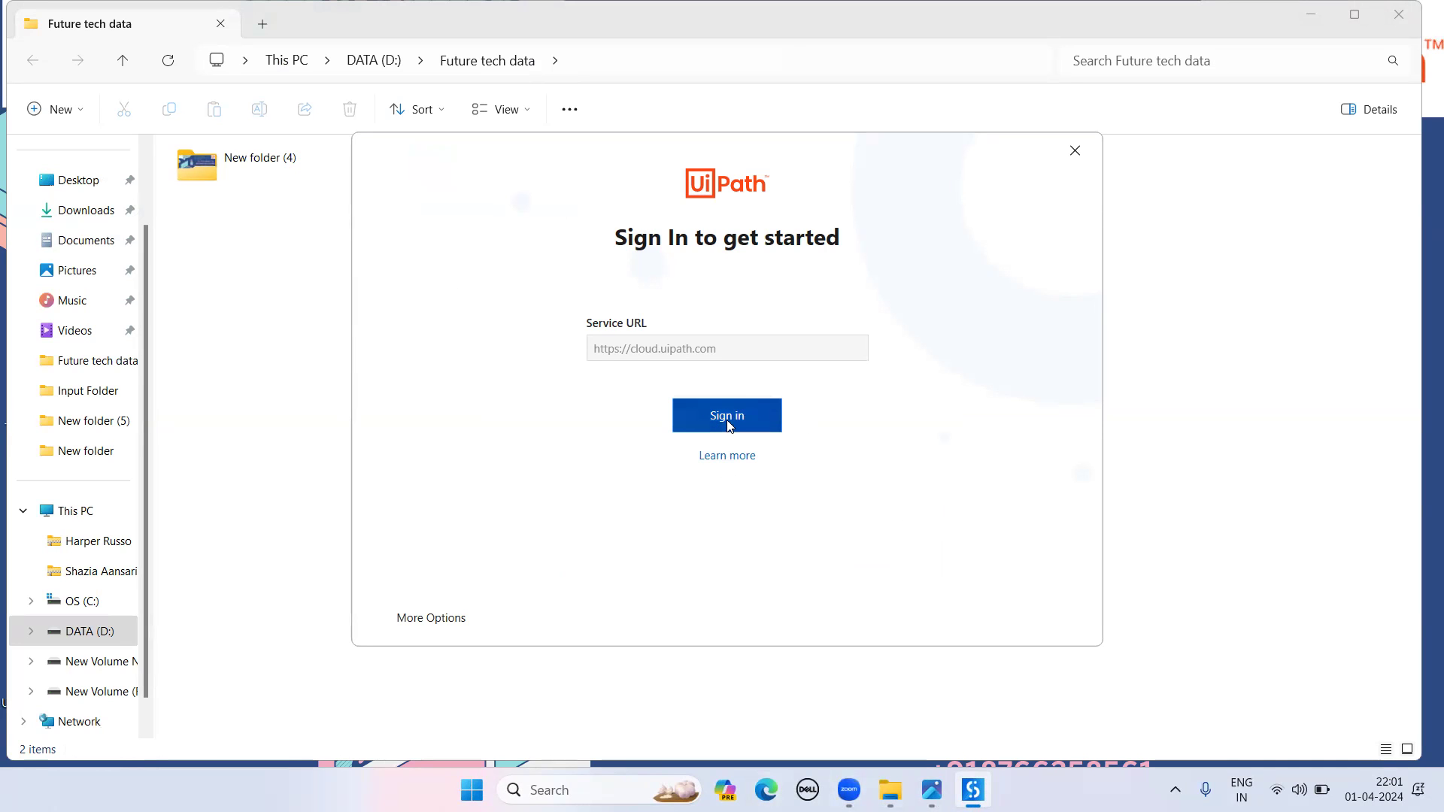
- Show and hide the AGENDA slide, sign in to UiPath cloud, then choose Create Organization
{"action": "left_click", "coordinate": [931, 789]}
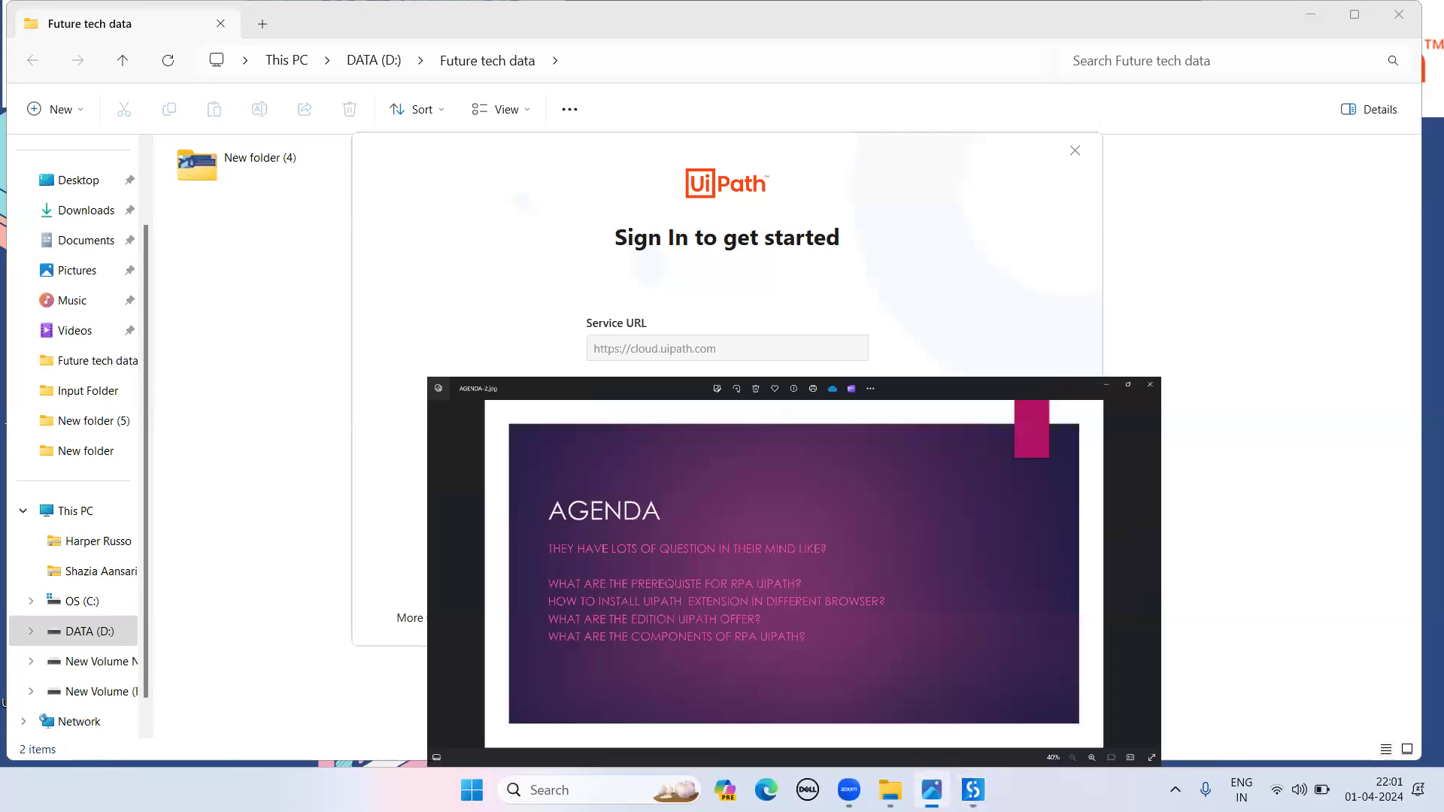
{"action": "left_click", "coordinate": [931, 789]}
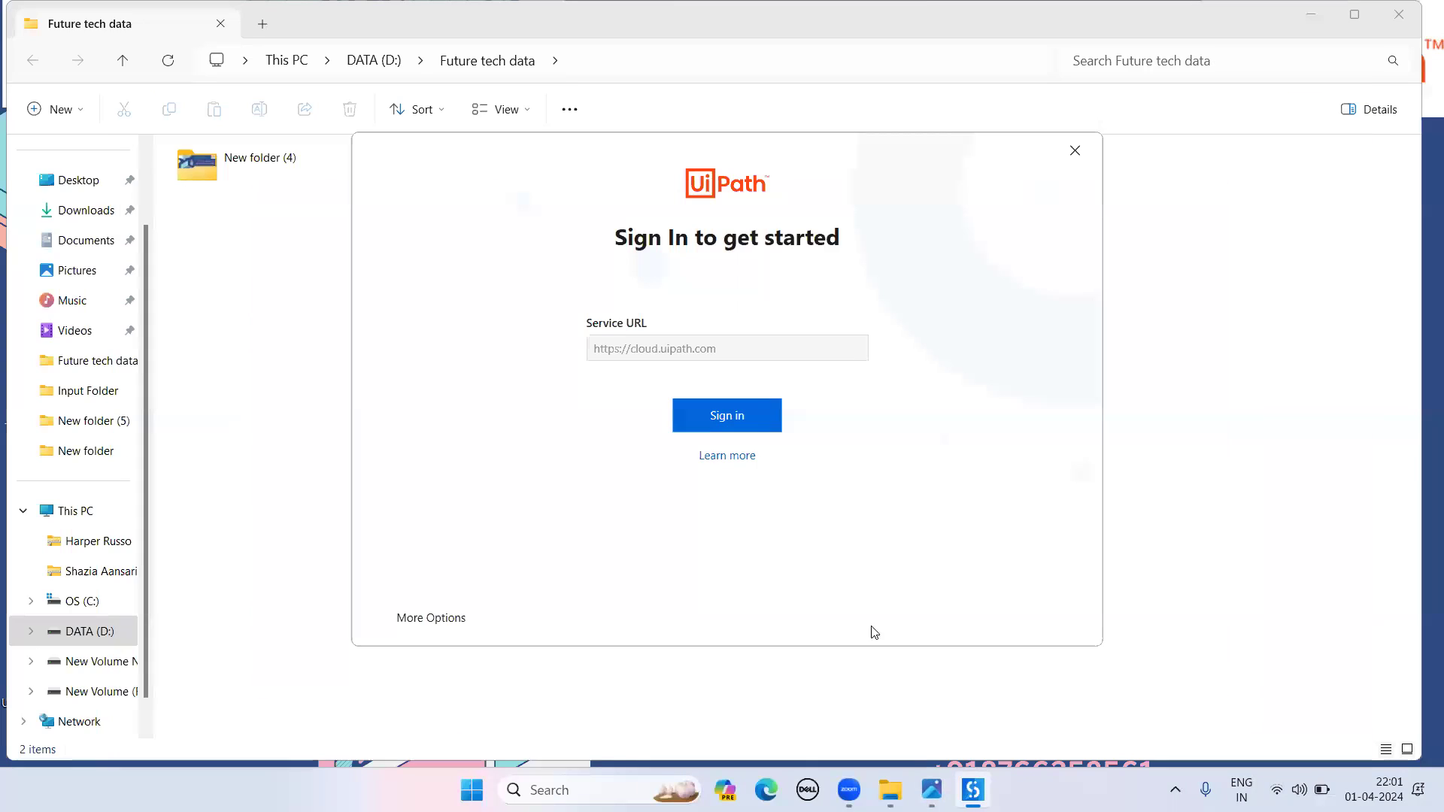
{"action": "left_click", "coordinate": [741, 417]}
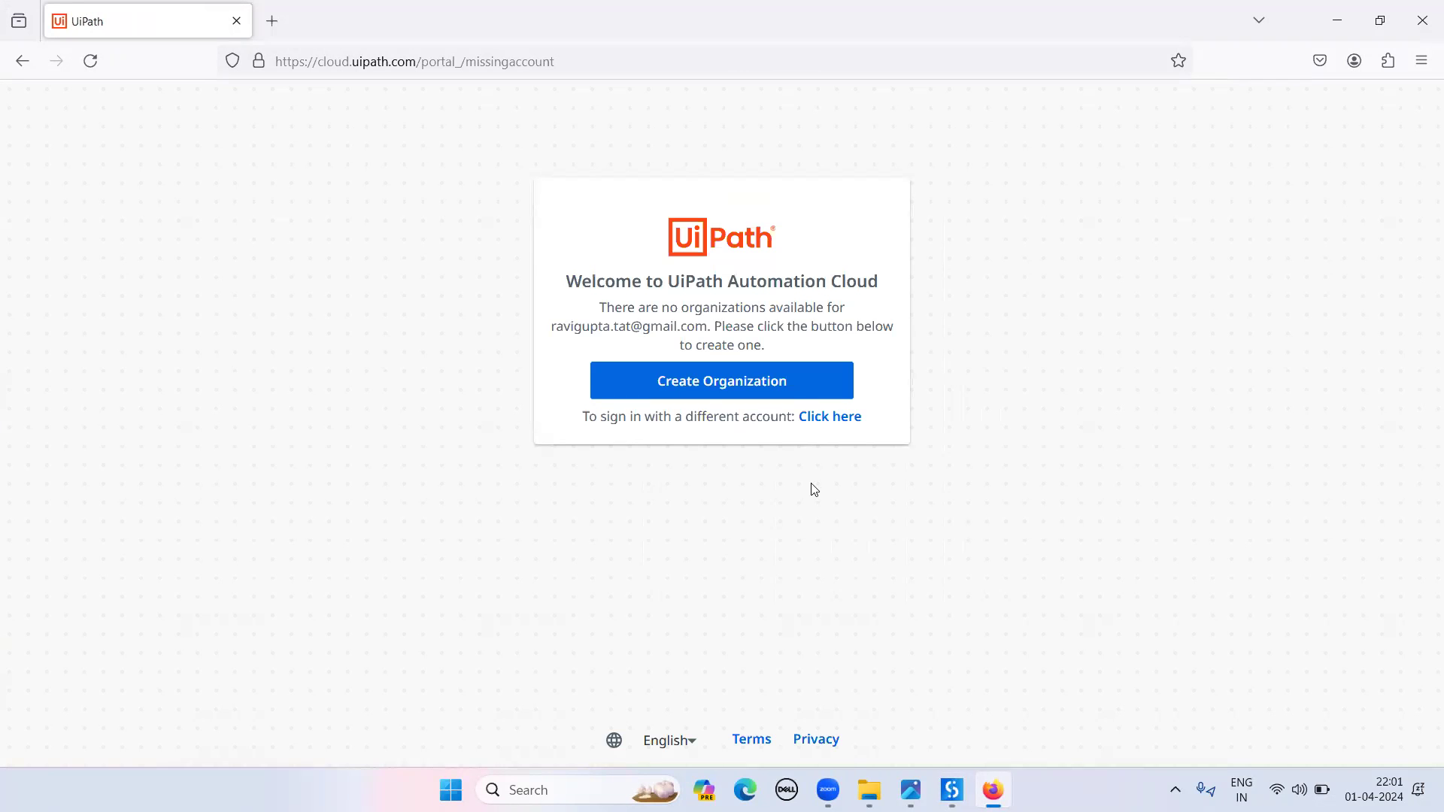
{"action": "left_click", "coordinate": [755, 386]}
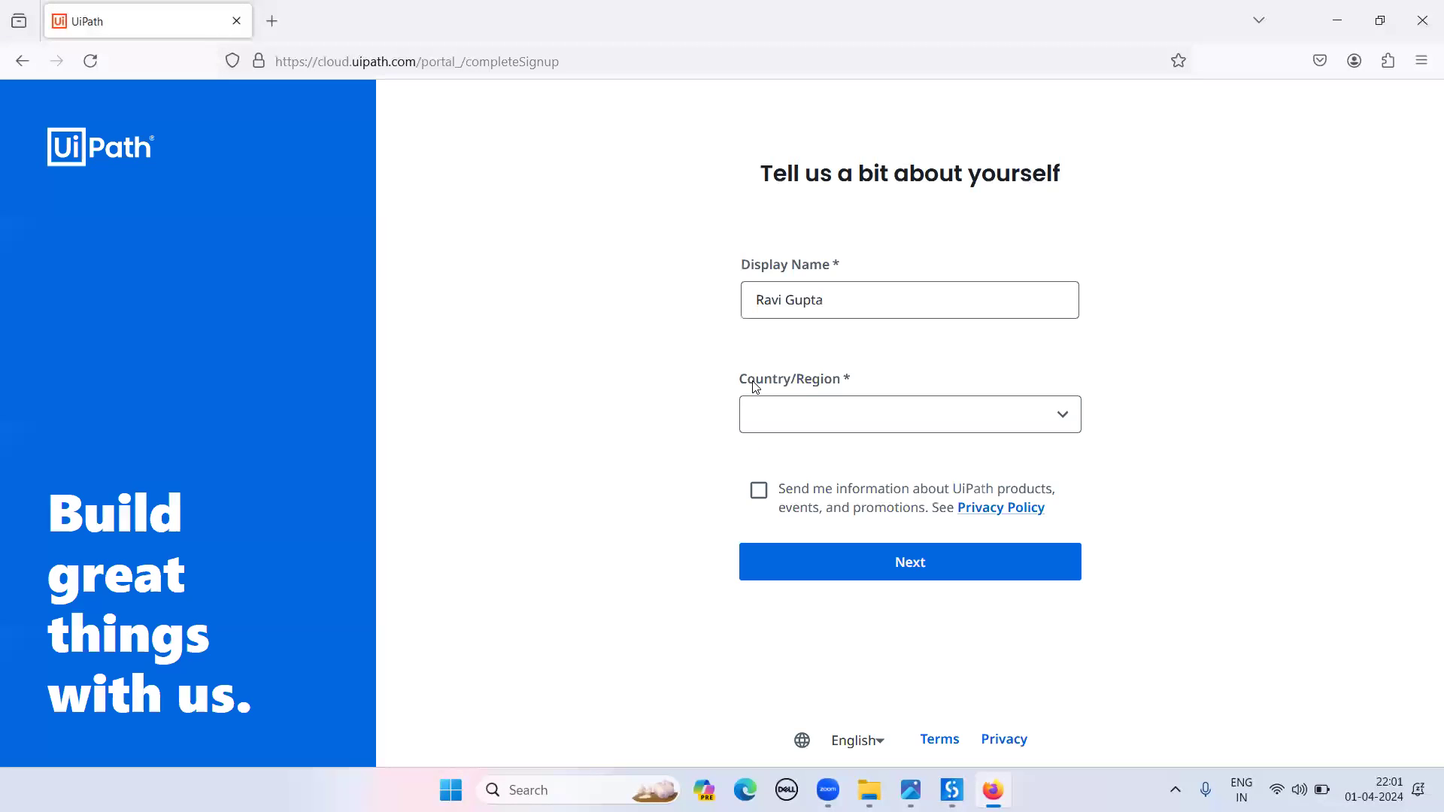
- Replace the prefilled display name with the user's name and set the country to India
{"action": "left_click_drag", "start_coordinate": [839, 296], "coordinate": [707, 296]}
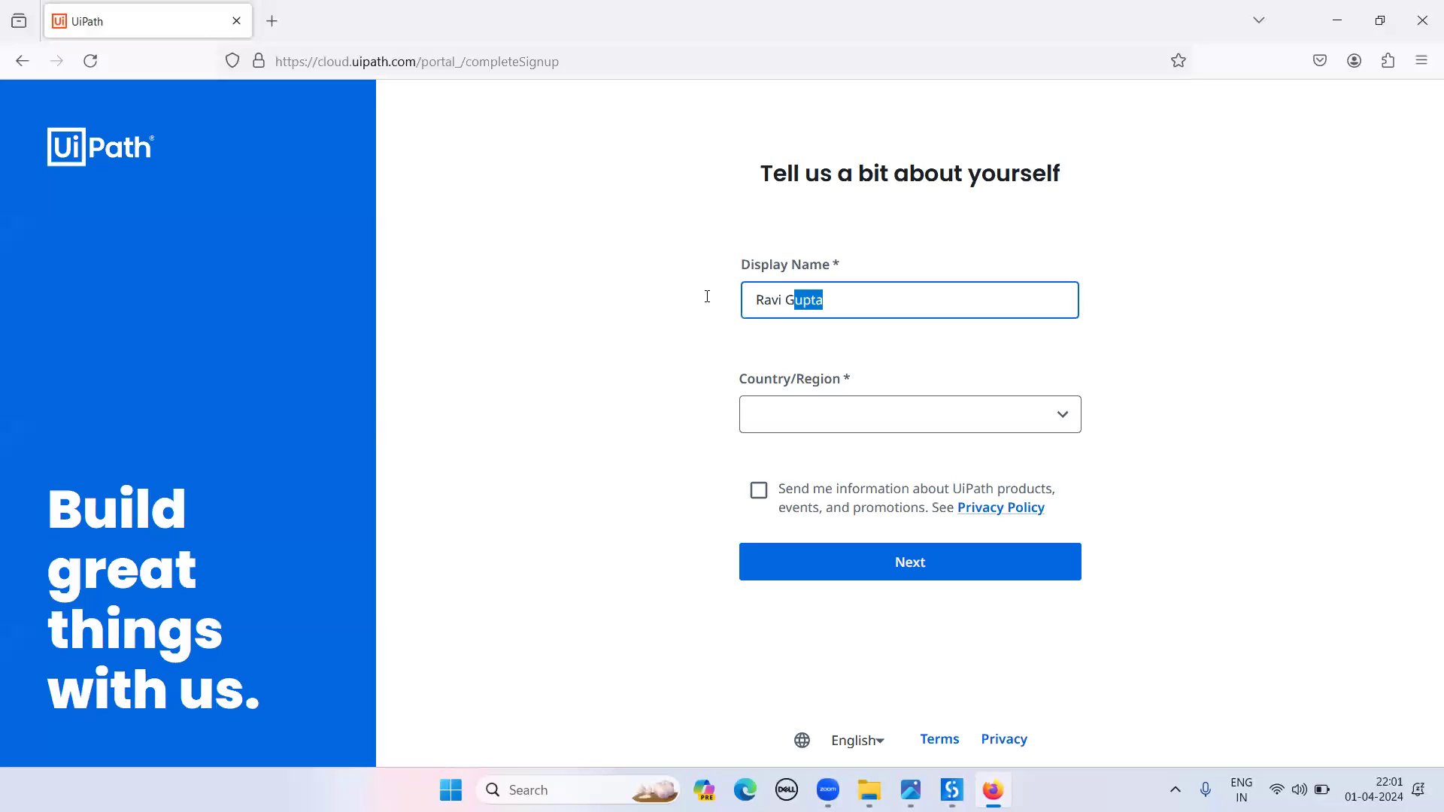
{"action": "key", "text": "BackSpace"}
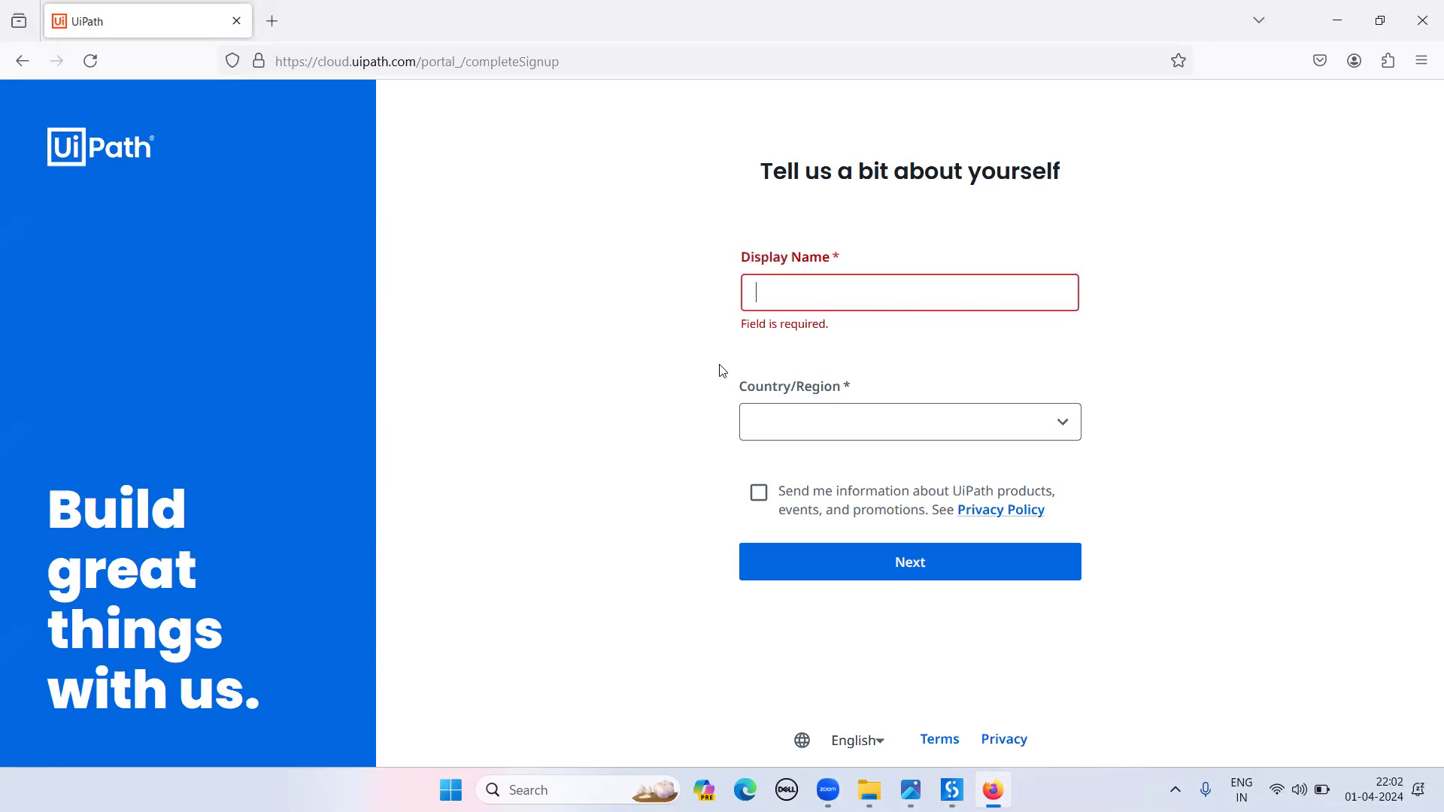
{"action": "type", "text": "NAVEEN"}
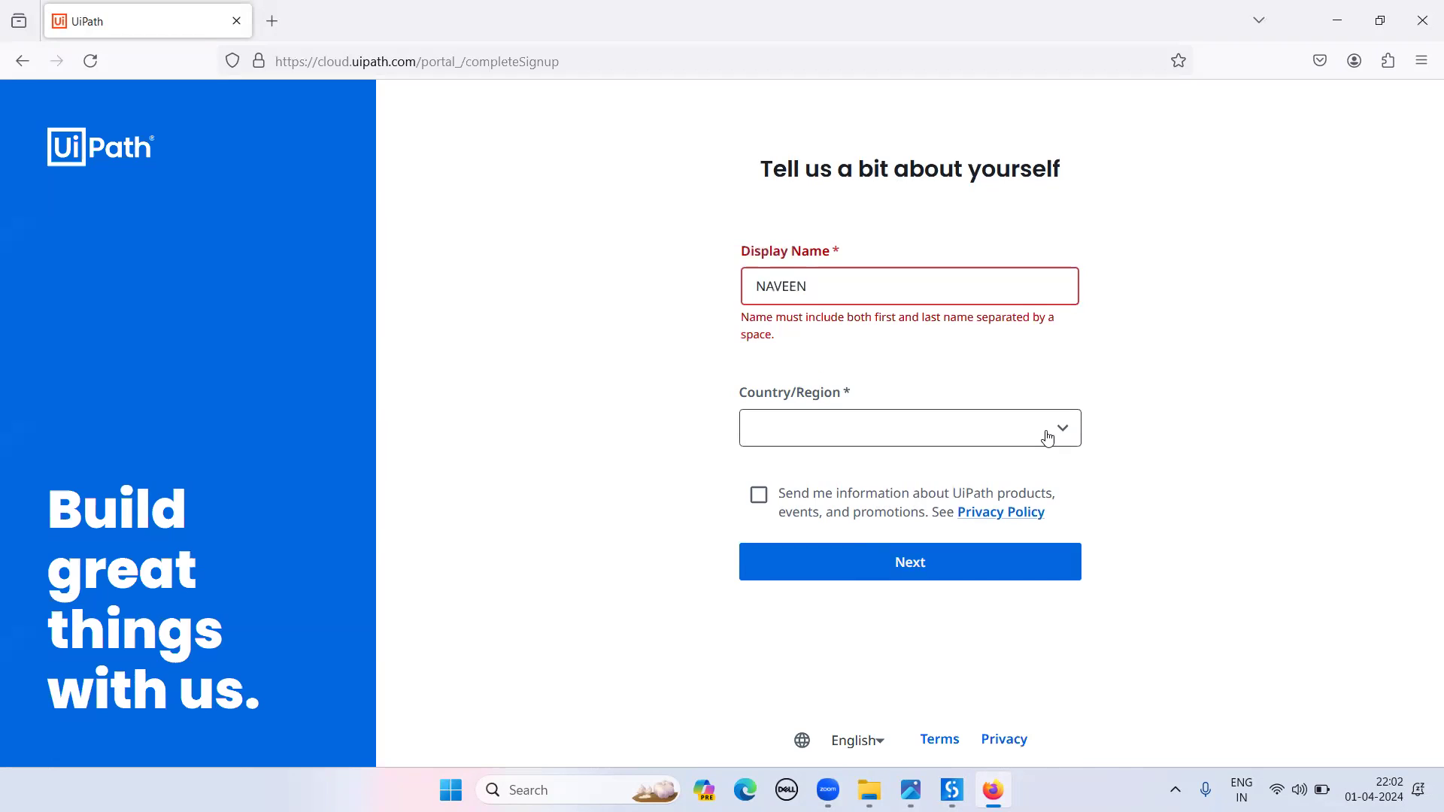
{"action": "left_click", "coordinate": [1047, 437]}
{"action": "key", "text": "i"}
{"action": "key", "text": "Down"}
{"action": "key", "text": "Return"}
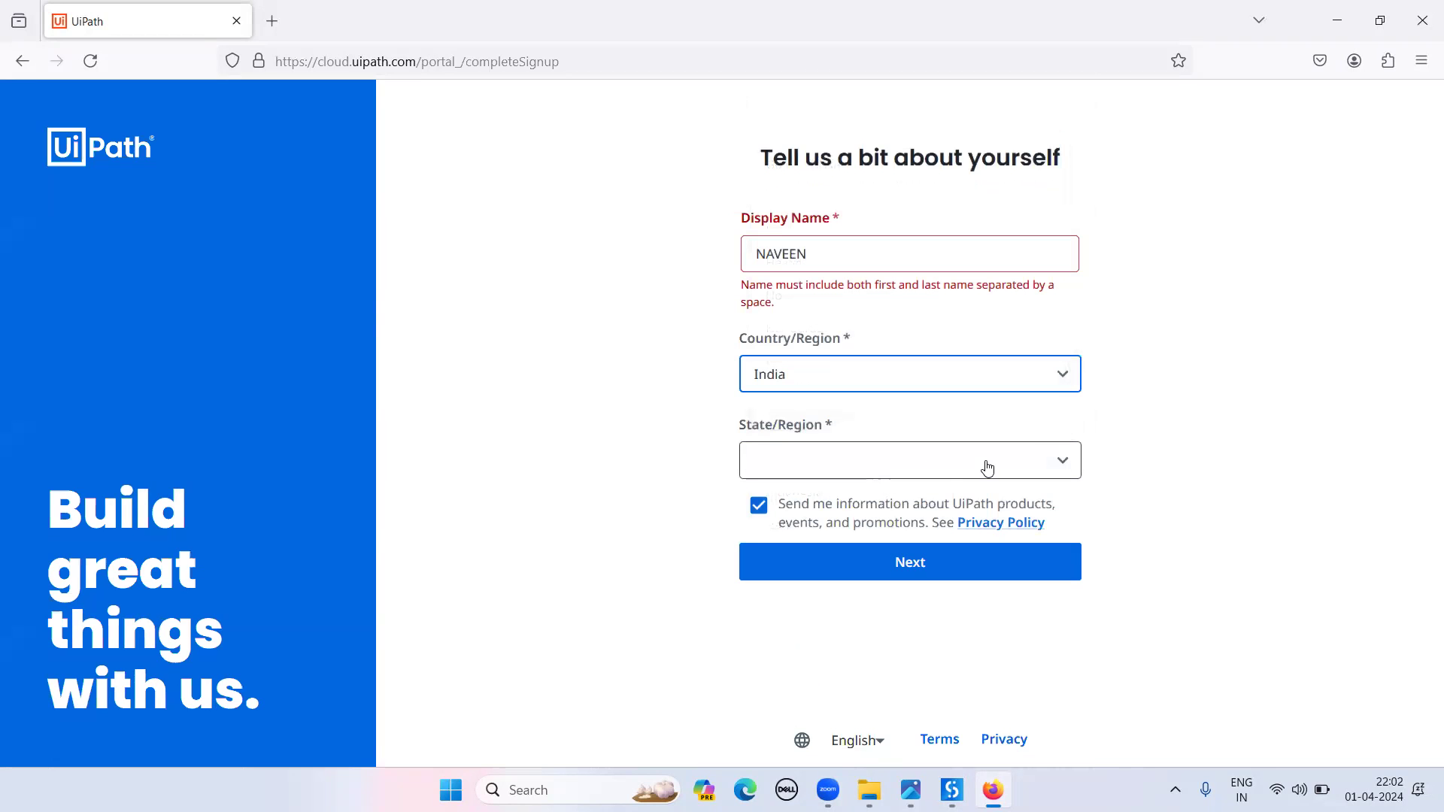
- Choose Maharashtra as the state/region
{"action": "left_click", "coordinate": [1035, 465]}
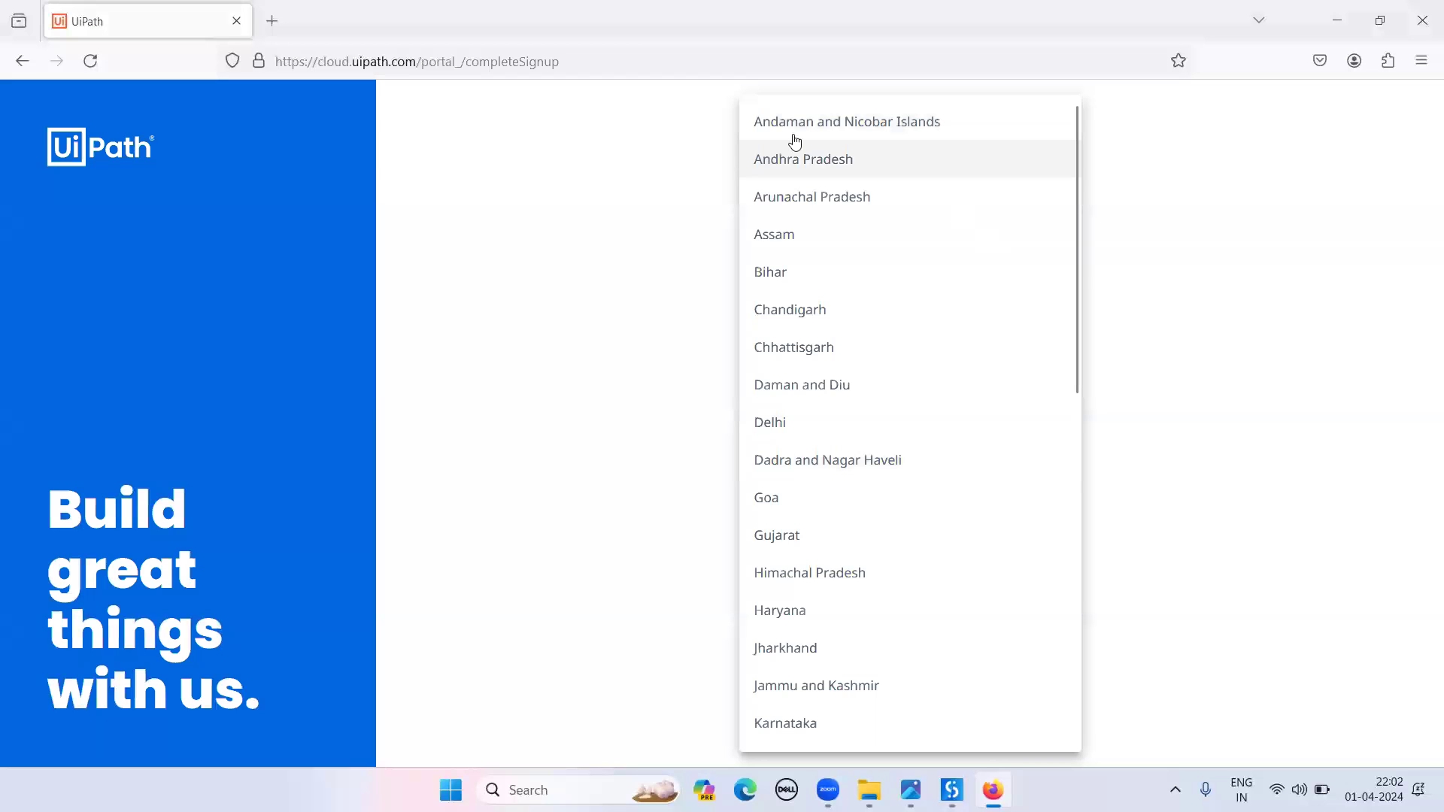
{"action": "left_click_drag", "start_coordinate": [1078, 263], "coordinate": [1078, 660]}
{"action": "left_click_drag", "start_coordinate": [1066, 602], "coordinate": [1073, 473]}
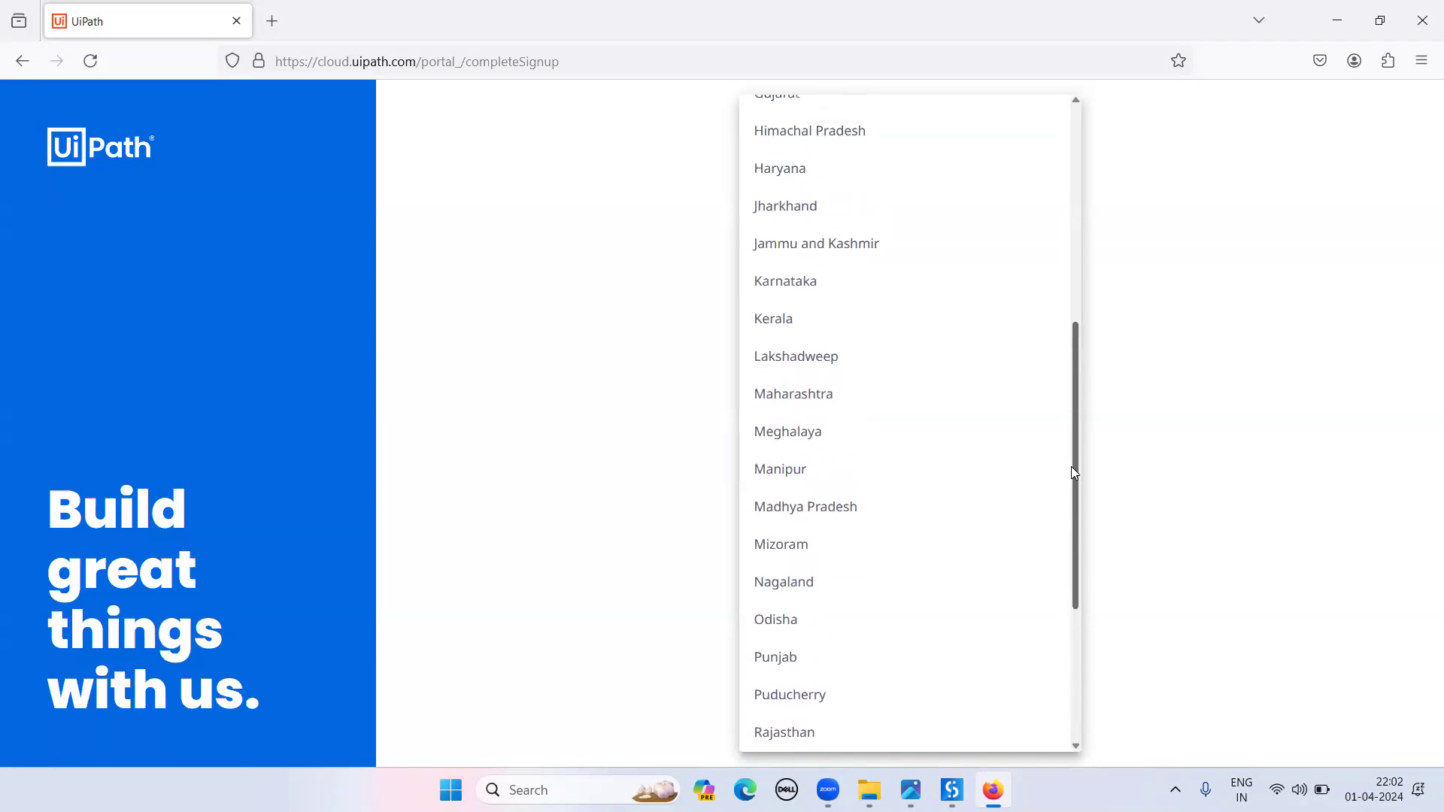
{"action": "left_click", "coordinate": [899, 394]}
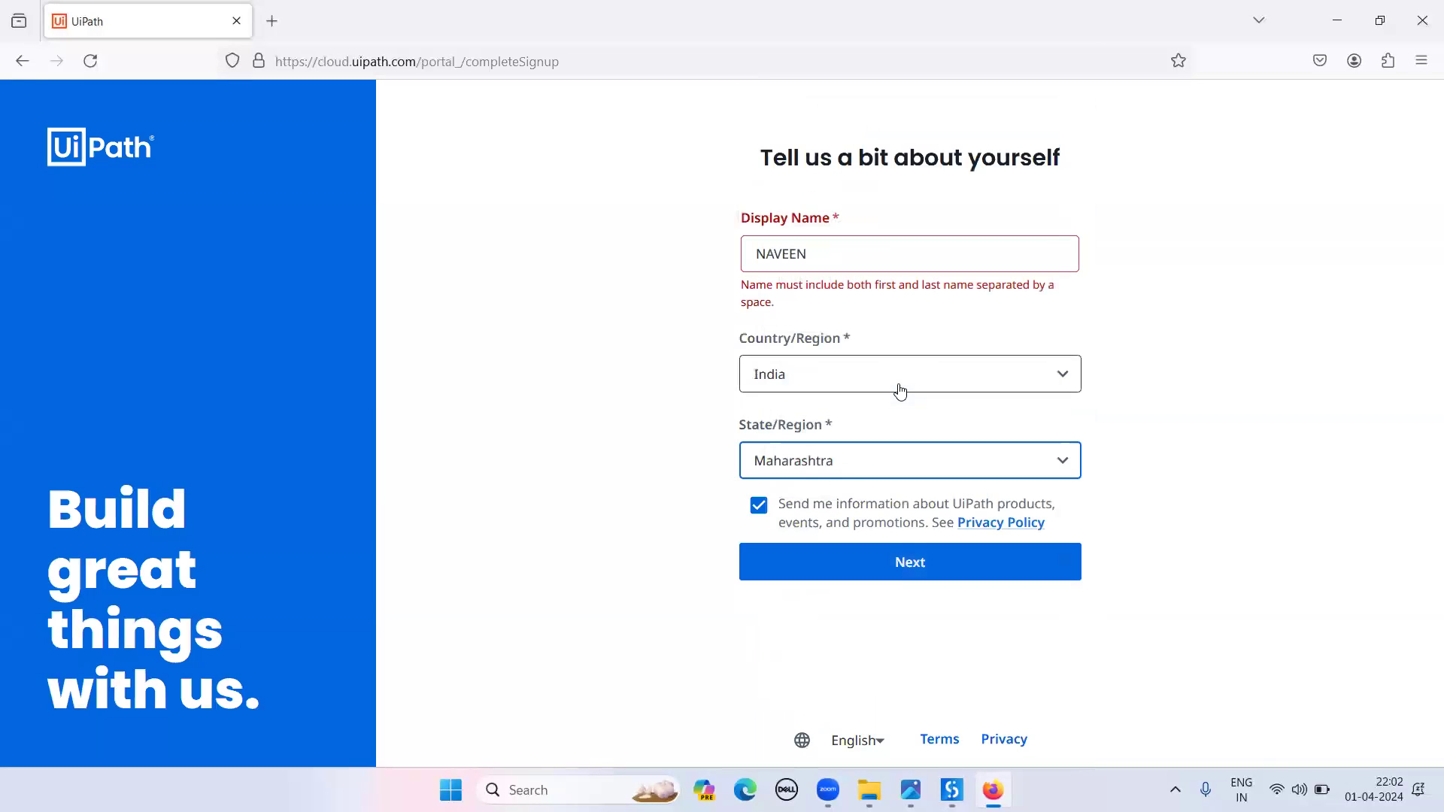
- Correct the display name to the user's full name and submit the profile
{"action": "left_click", "coordinate": [856, 254]}
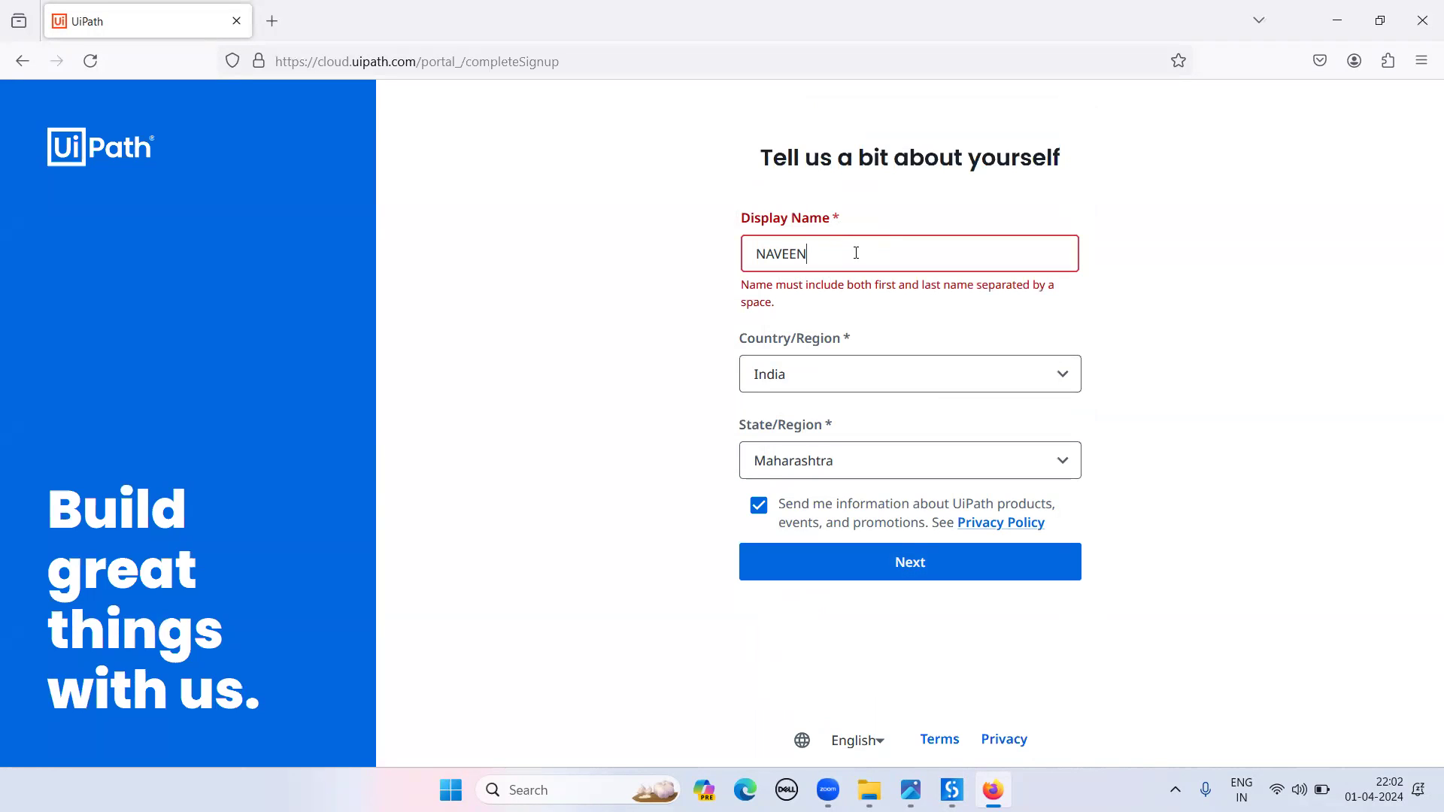
{"action": "key", "text": "BackSpace"}
{"action": "key", "text": "BackSpace"}
{"action": "key", "text": "BackSpace"}
{"action": "key", "text": "BackSpace"}
{"action": "key", "text": "BackSpace"}
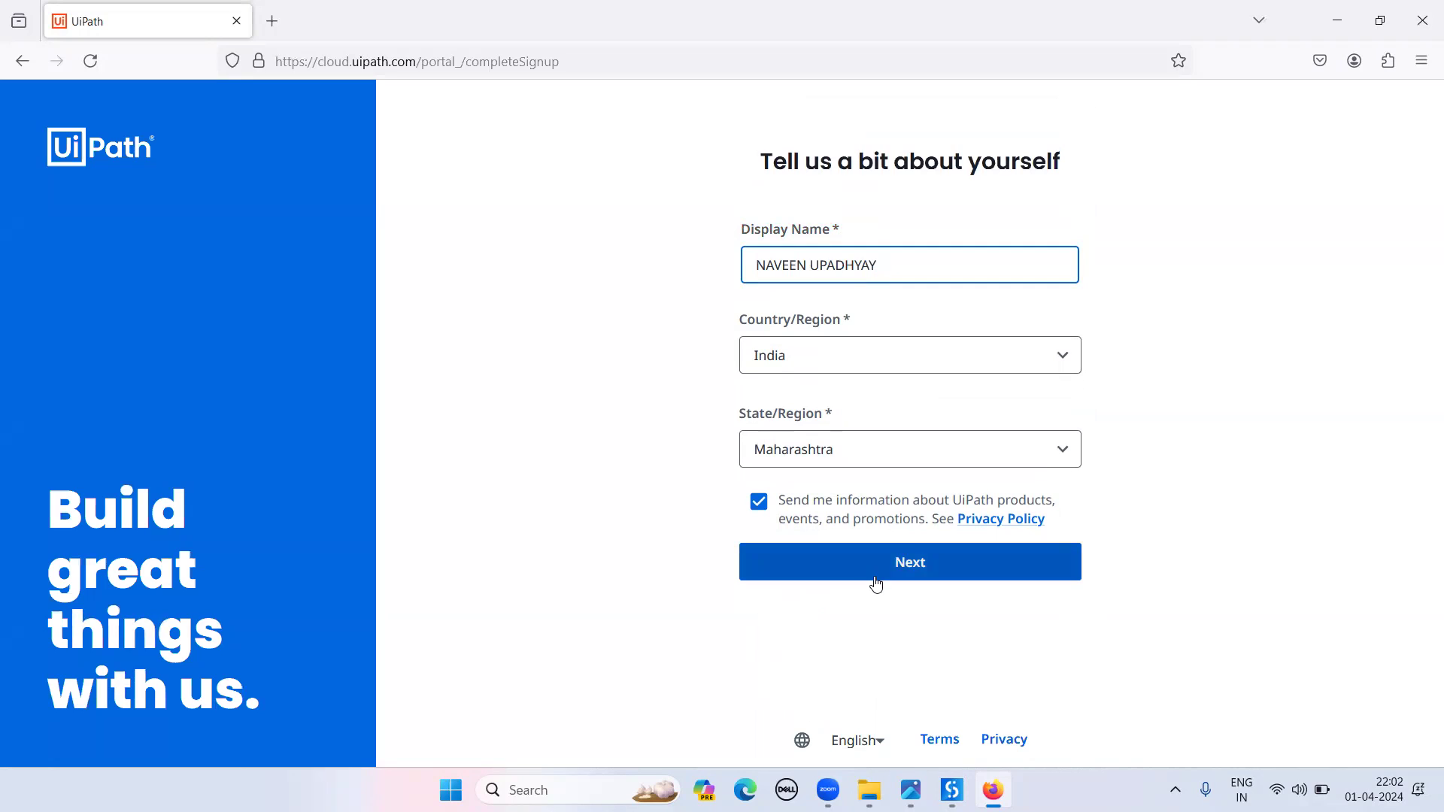
{"action": "left_click", "coordinate": [875, 577]}
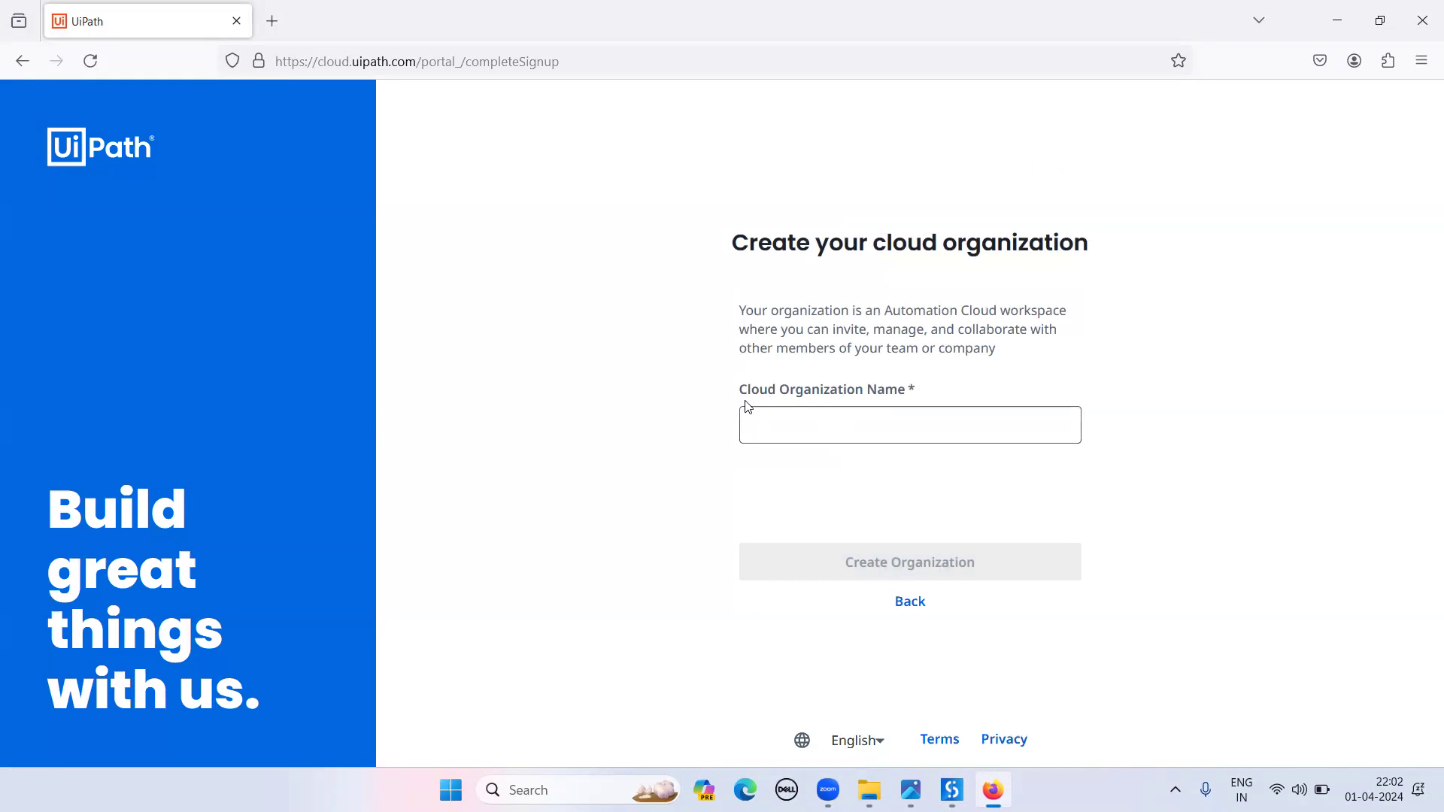
- Enter HC as the cloud organization name and create the organization
{"action": "left_click", "coordinate": [844, 417]}
{"action": "type", "text": "HCL"}
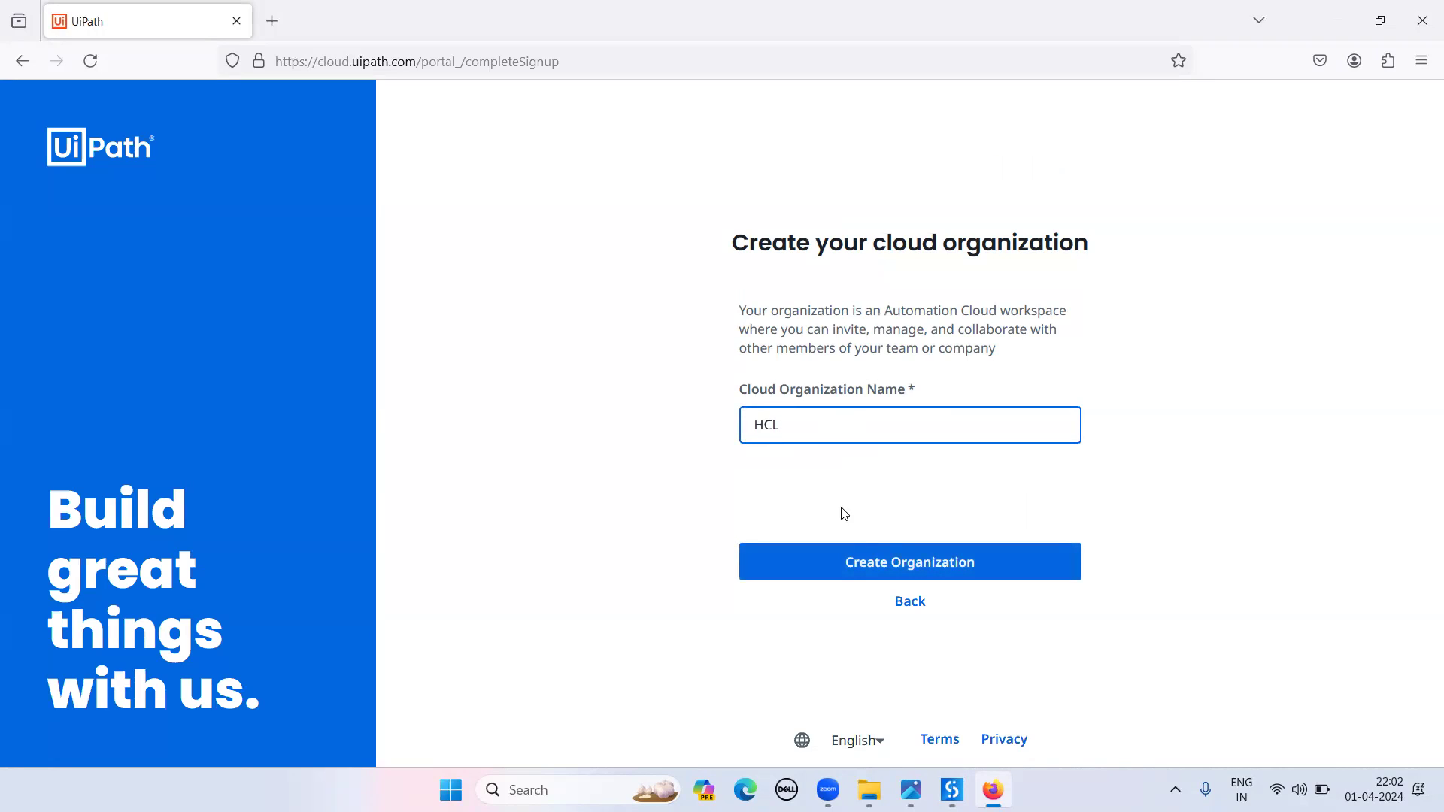
{"action": "left_click", "coordinate": [846, 579]}
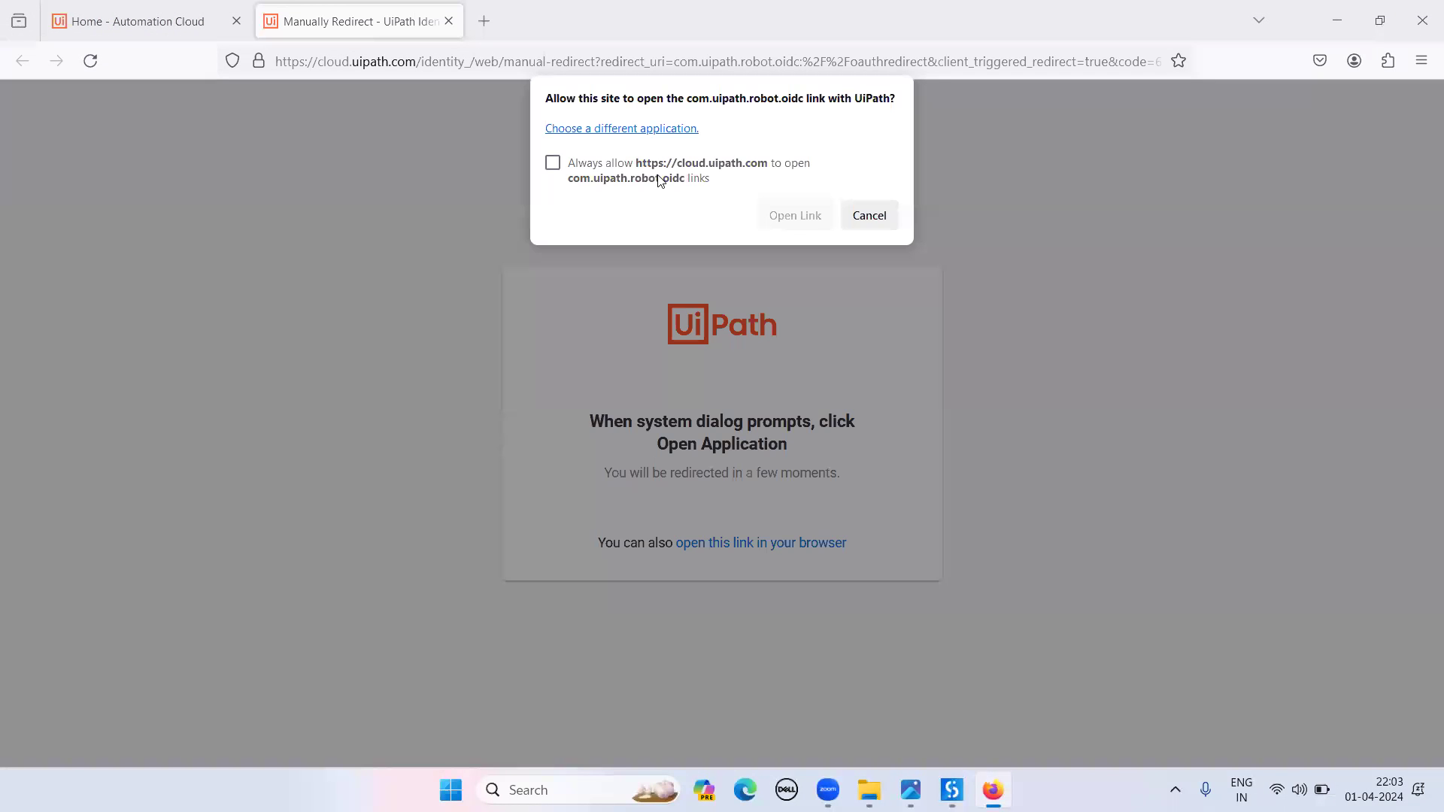
- Always allow the site to open UiPath links and open the sign-in link in UiPath
{"action": "left_click", "coordinate": [553, 164]}
{"action": "left_click", "coordinate": [805, 215]}
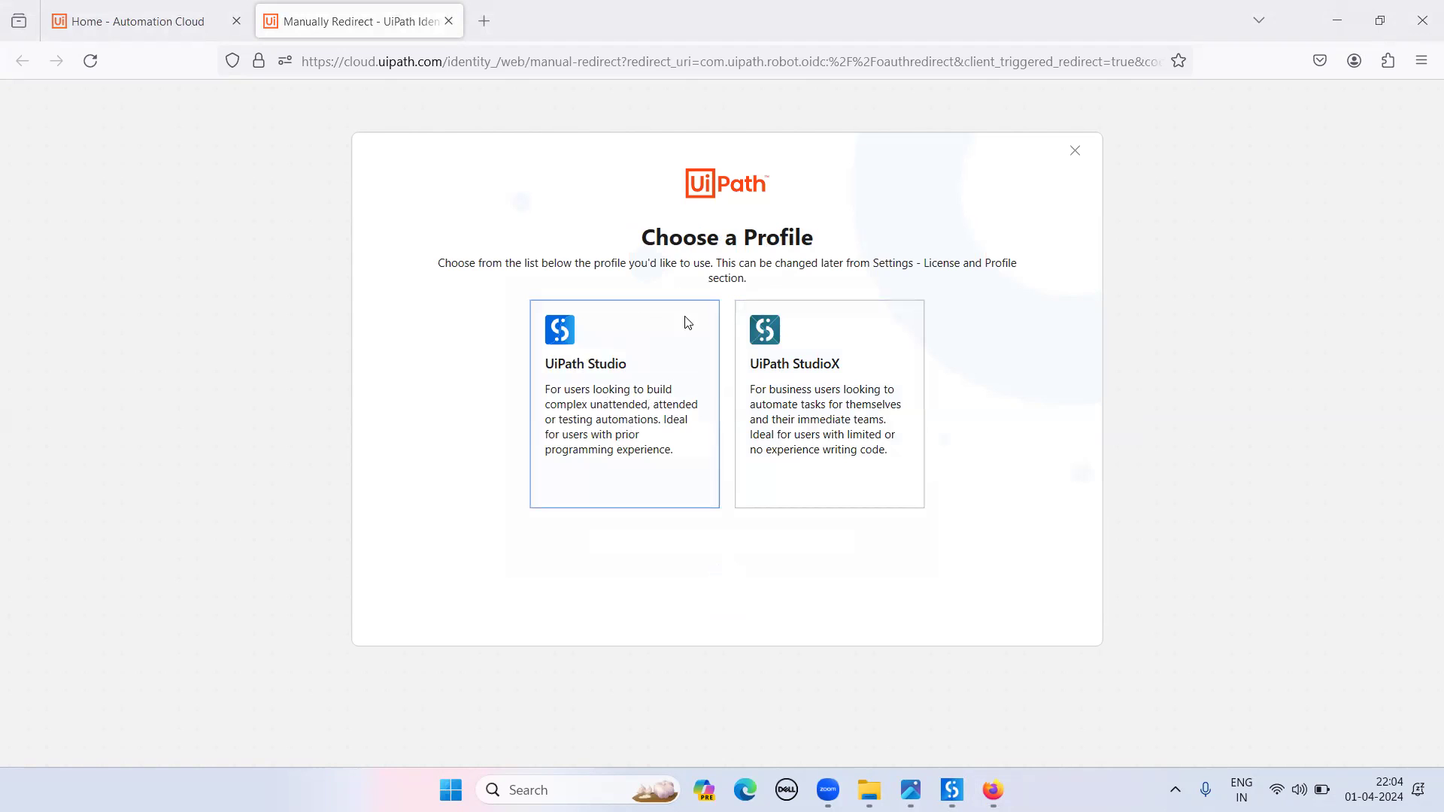
- Choose the UiPath Studio profile so Studio opens its welcome screen
{"action": "left_click", "coordinate": [641, 369]}
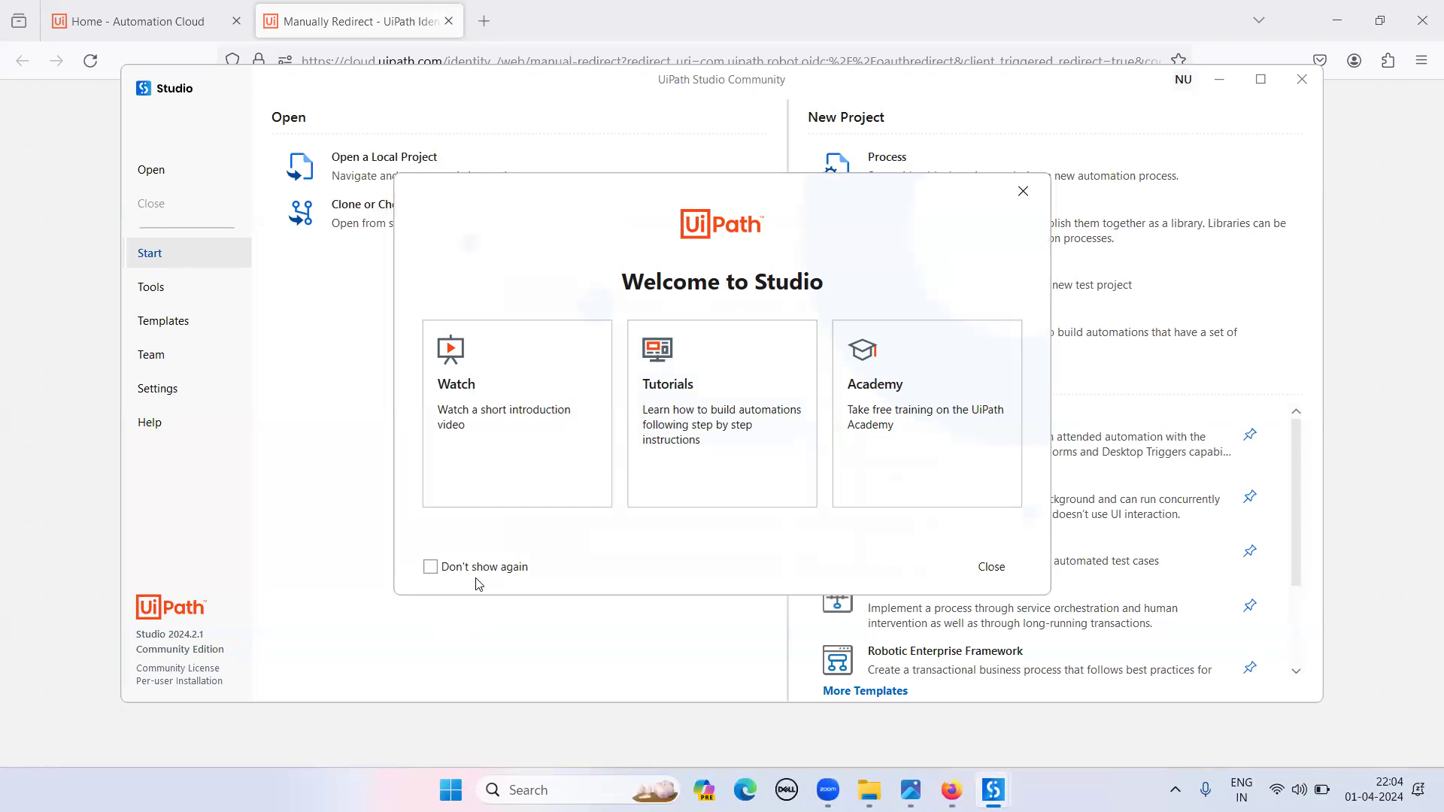
- Set the welcome screen to 'Don't show again', close it and the getting-started tip, and maximize Studio
{"action": "left_click", "coordinate": [431, 568]}
{"action": "left_click", "coordinate": [998, 571]}
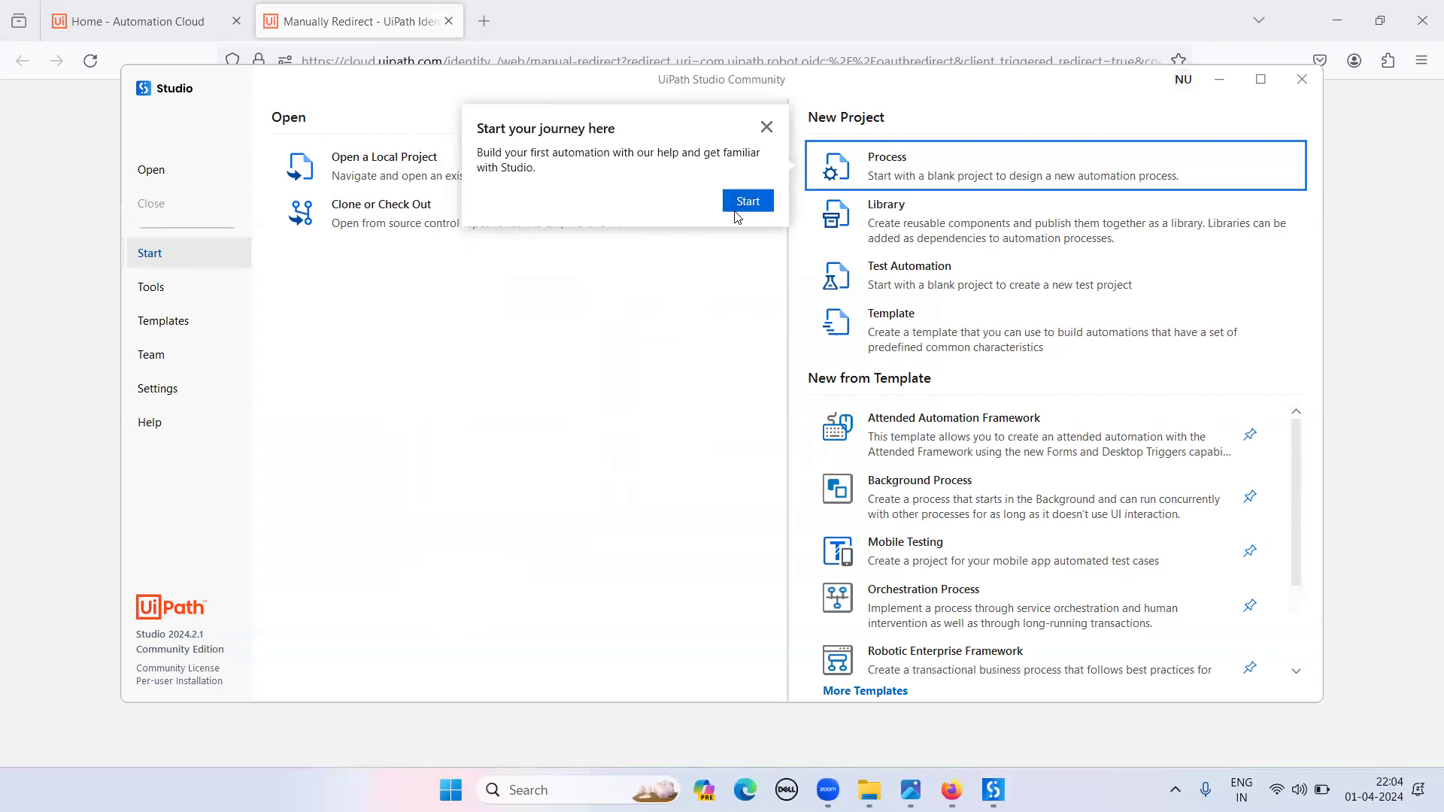
{"action": "left_click", "coordinate": [766, 128]}
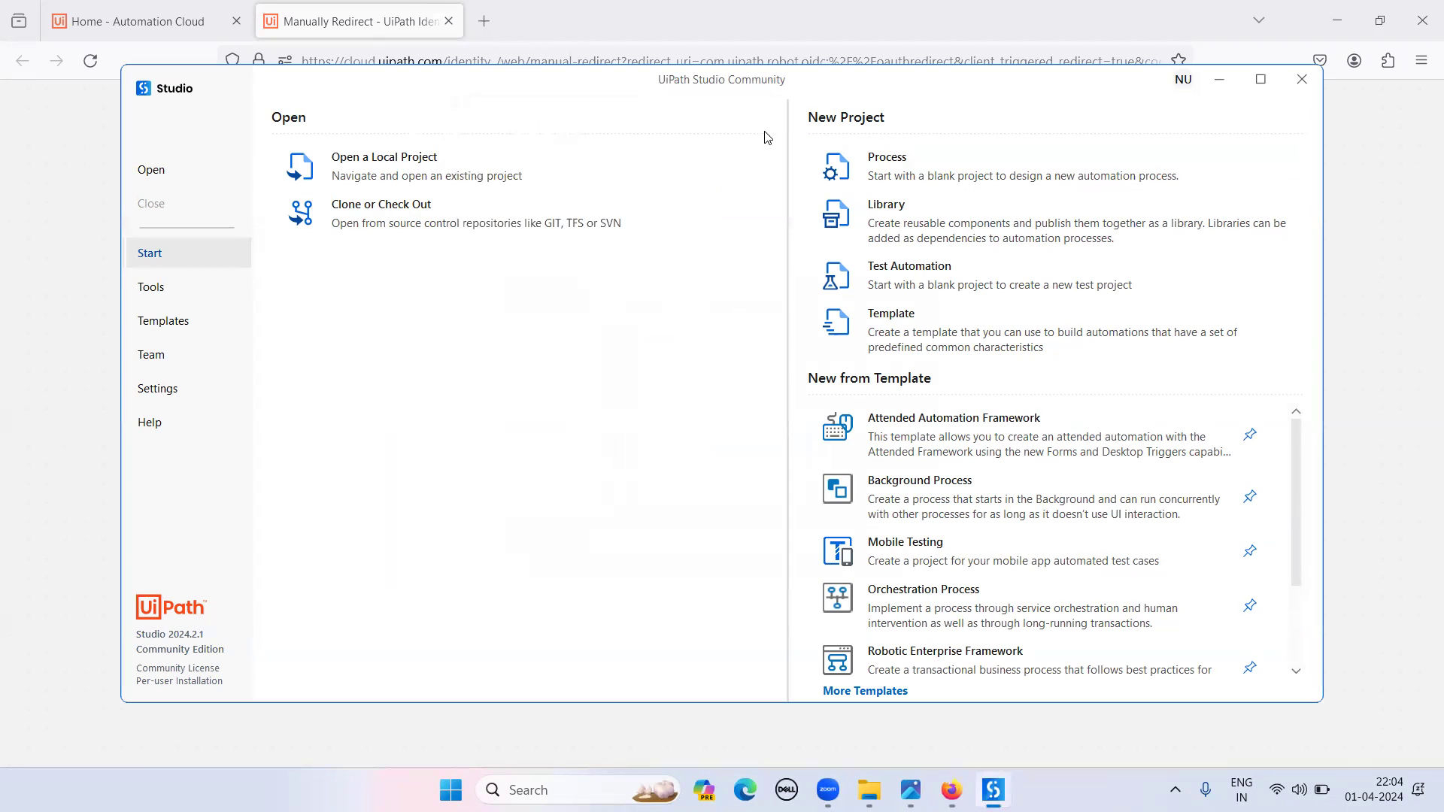
{"action": "left_click", "coordinate": [1261, 89]}
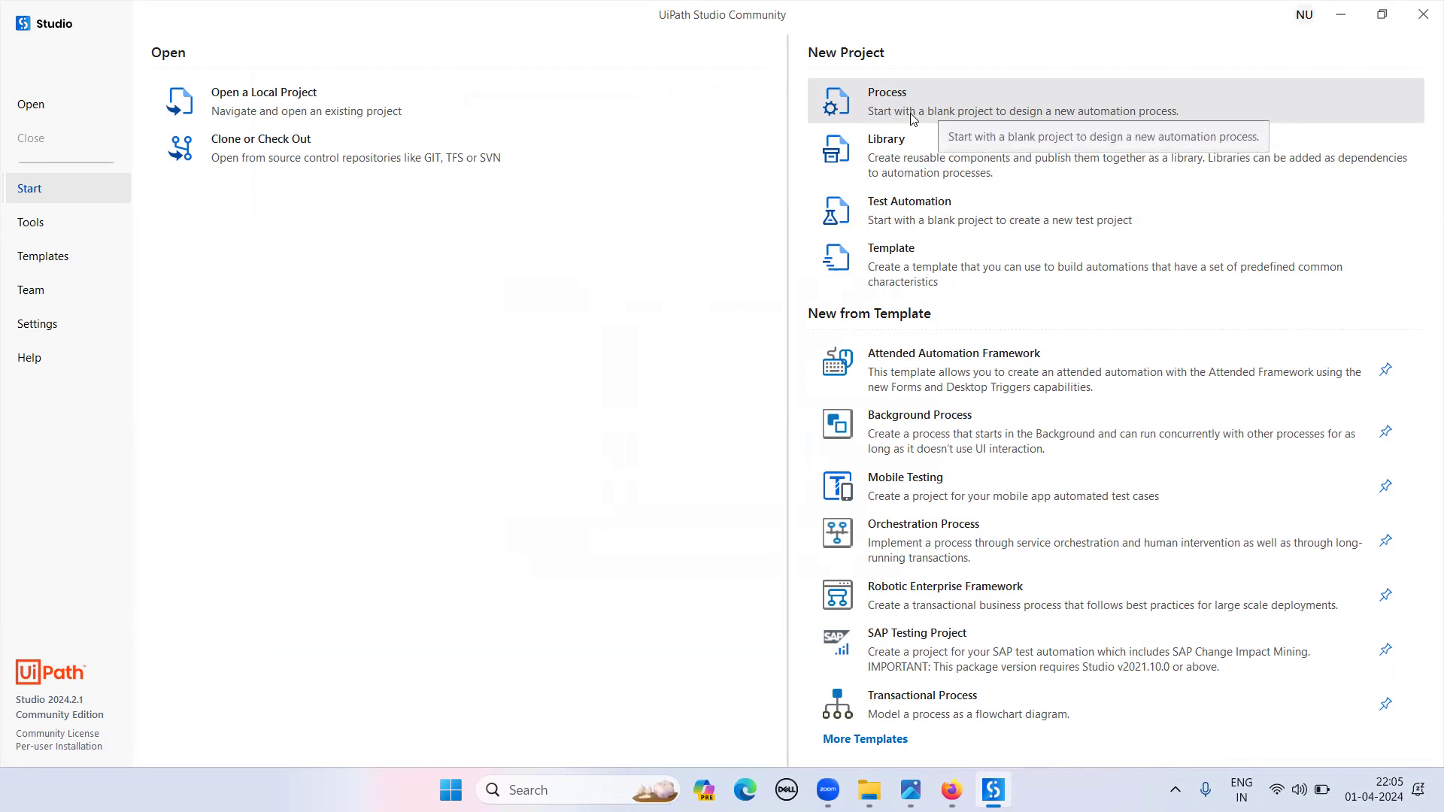
- Create a new blank Process project named 'APRIL BASIC PROGRAM'
{"action": "left_click", "coordinate": [981, 100]}
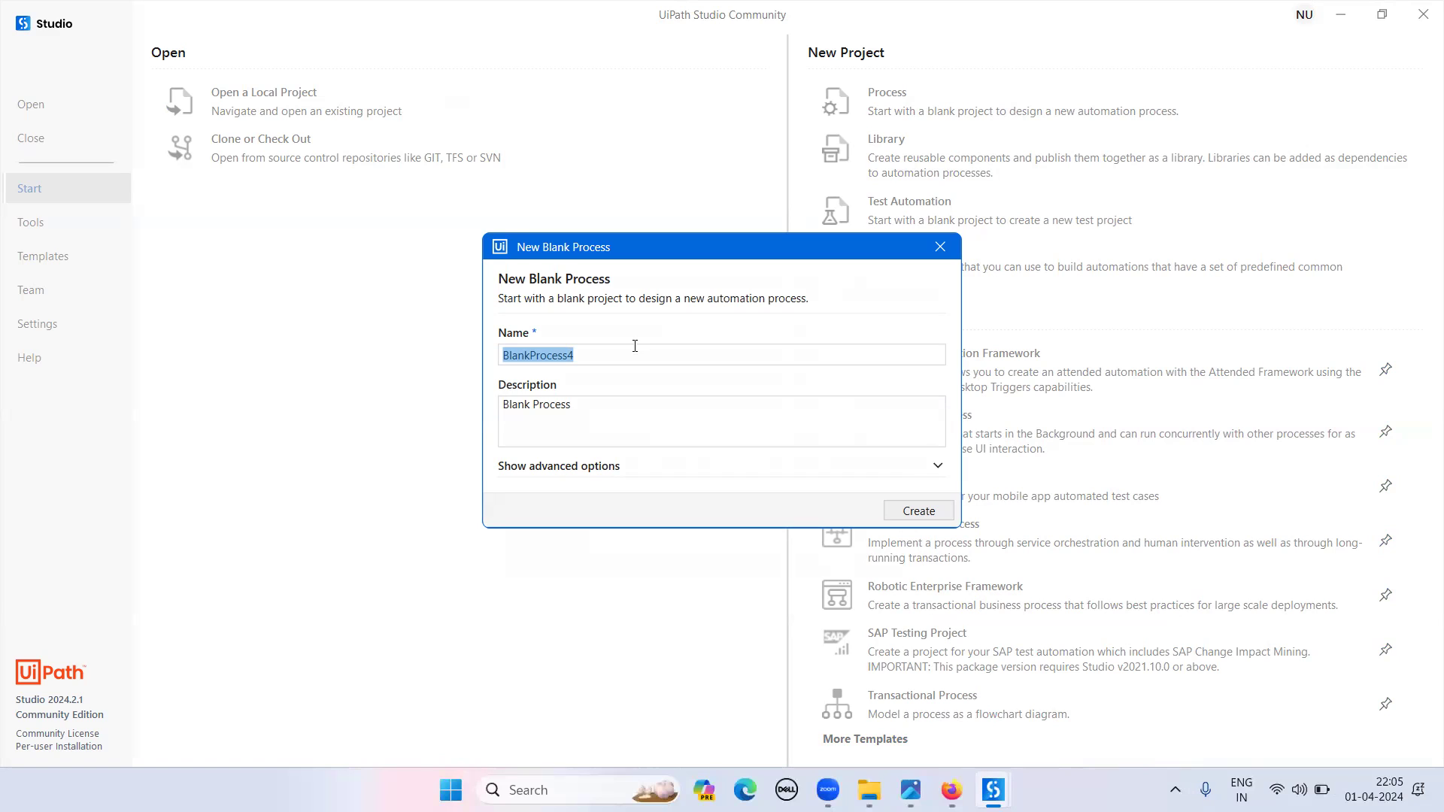
{"action": "type", "text": "BAS"}
{"action": "key", "text": "BackSpace"}
{"action": "key", "text": "BackSpace"}
{"action": "key", "text": "BackSpace"}
{"action": "type", "text": "APRIL BASIC PROGRAM"}
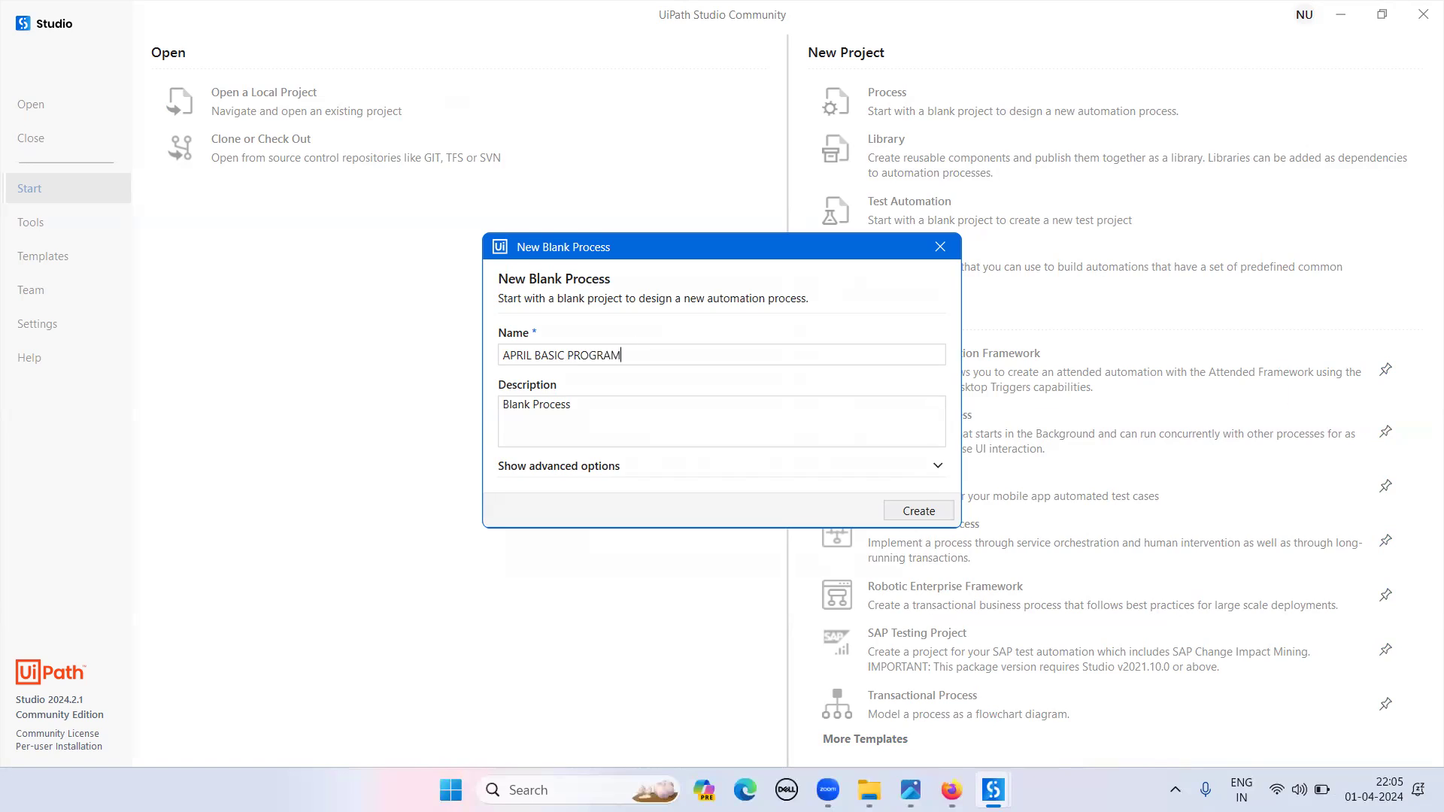
{"action": "key", "text": "Return"}
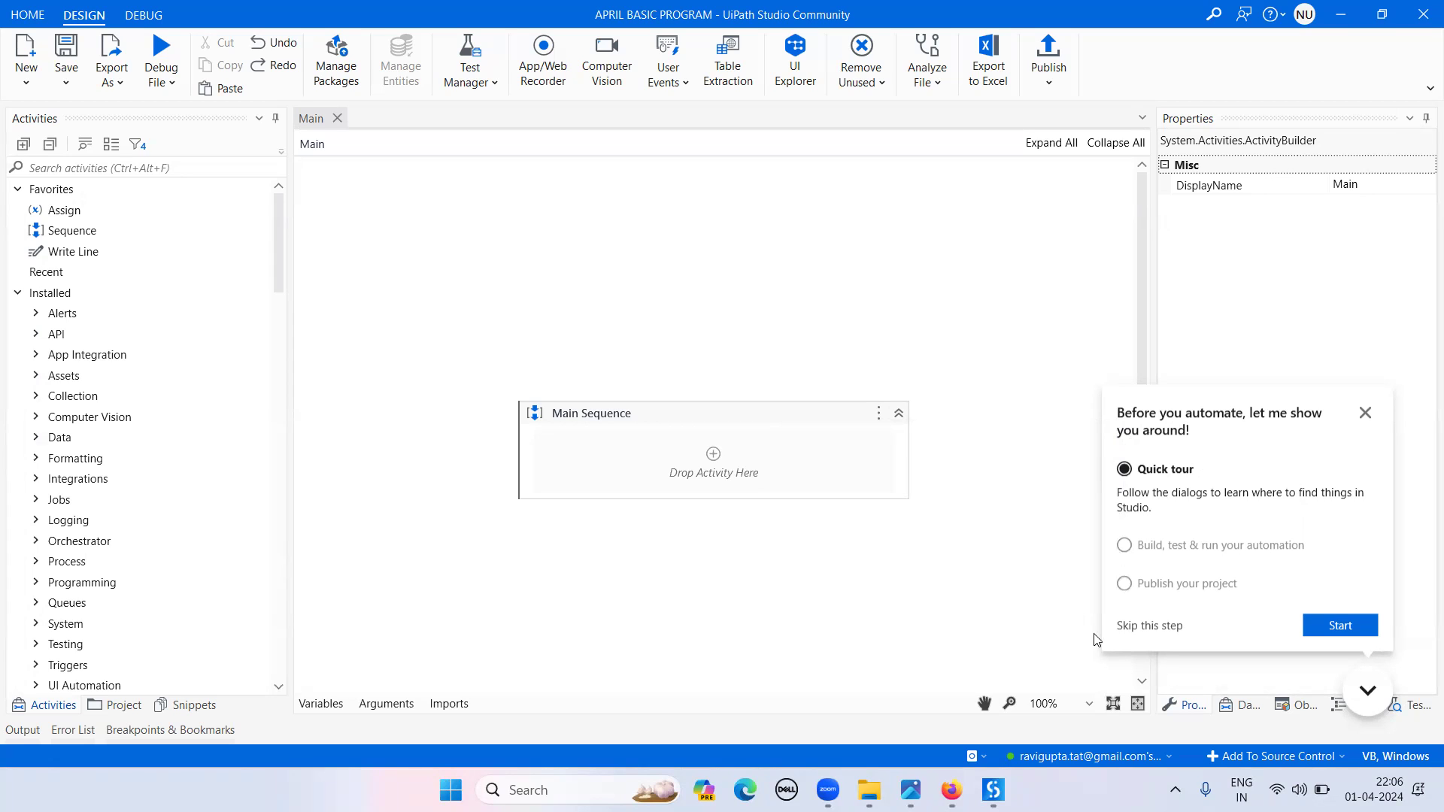
- Skip the quick tour, build/test/run and publish tour steps, then dismiss the tour
{"action": "left_click", "coordinate": [1135, 628]}
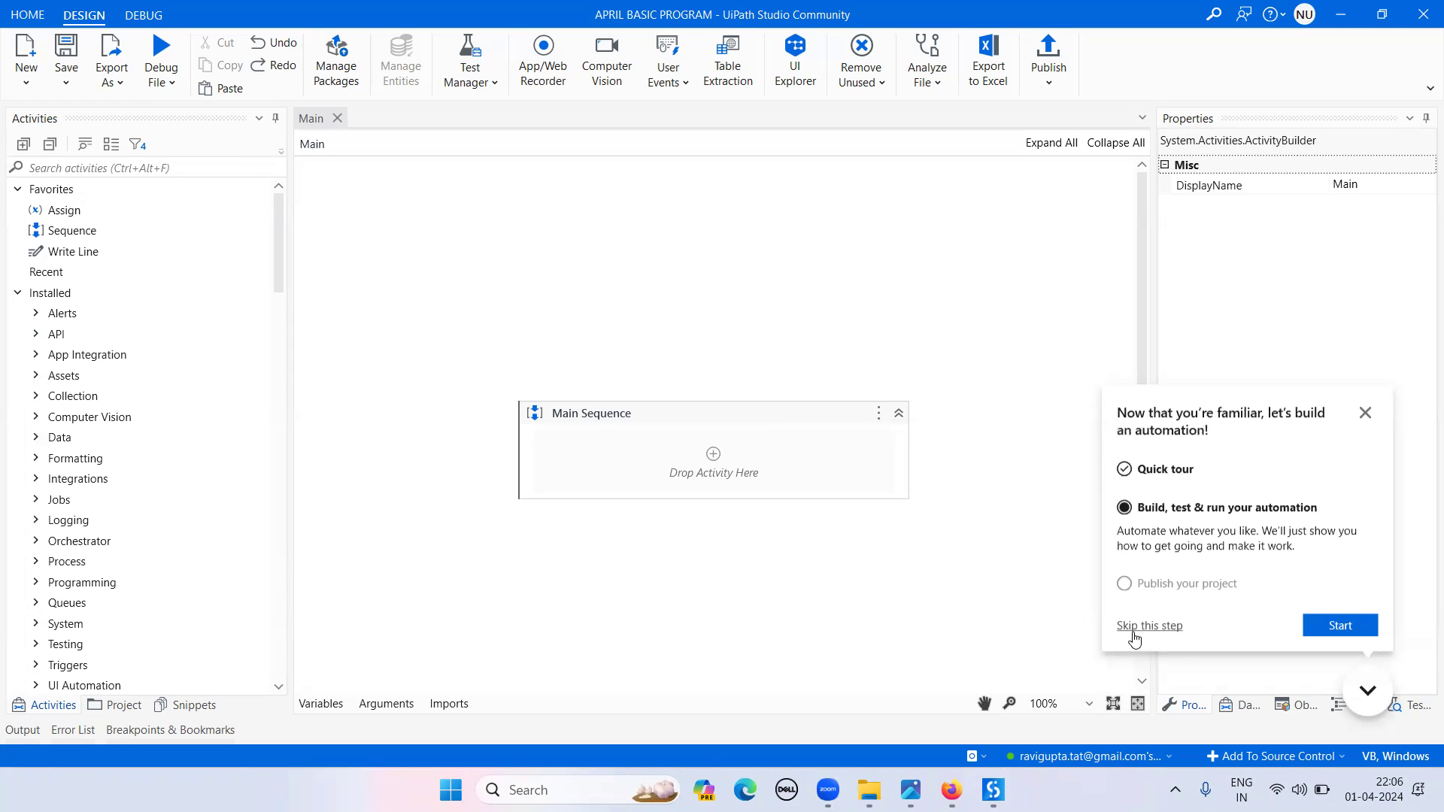
{"action": "left_click", "coordinate": [1136, 632]}
{"action": "left_click", "coordinate": [1136, 631]}
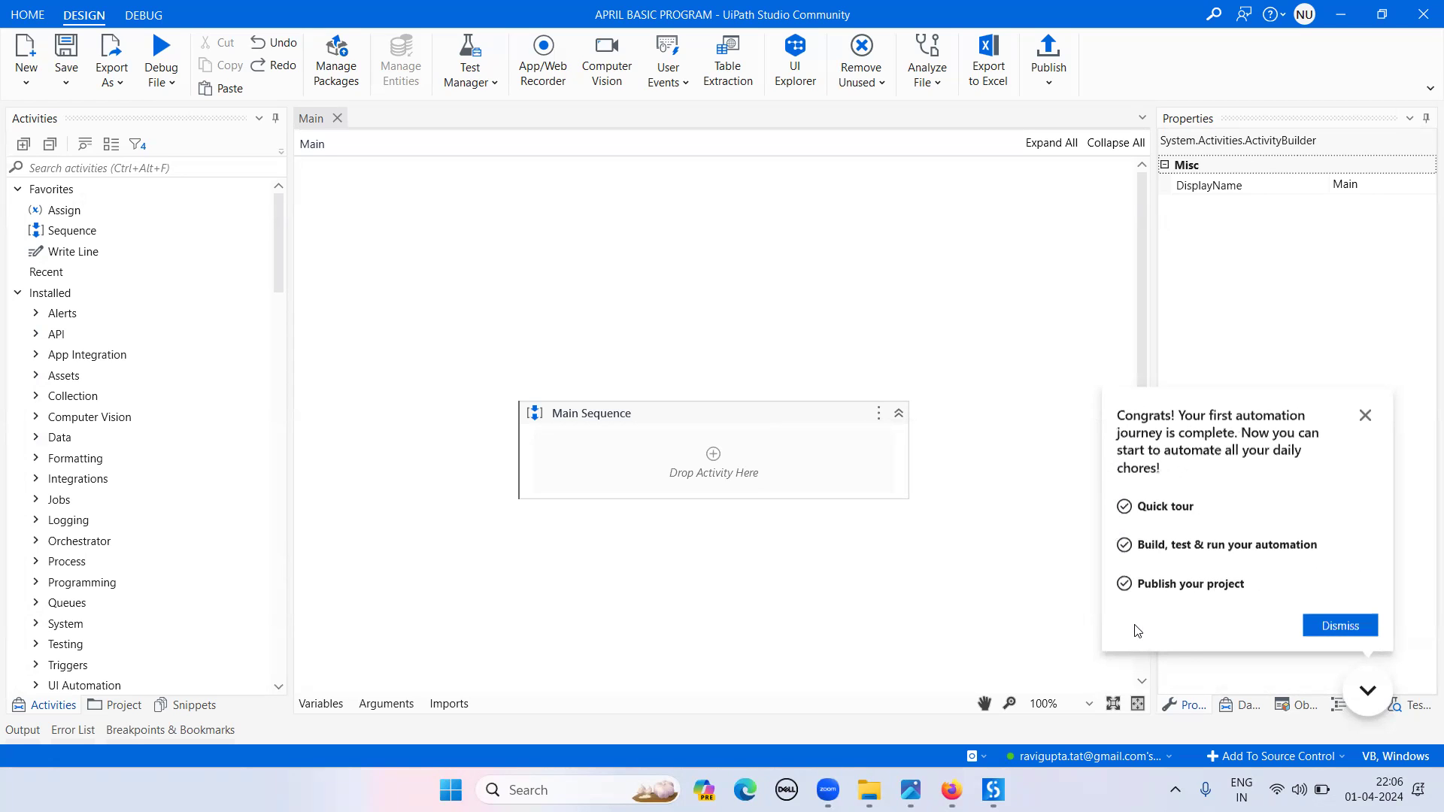
{"action": "left_click", "coordinate": [1340, 625]}
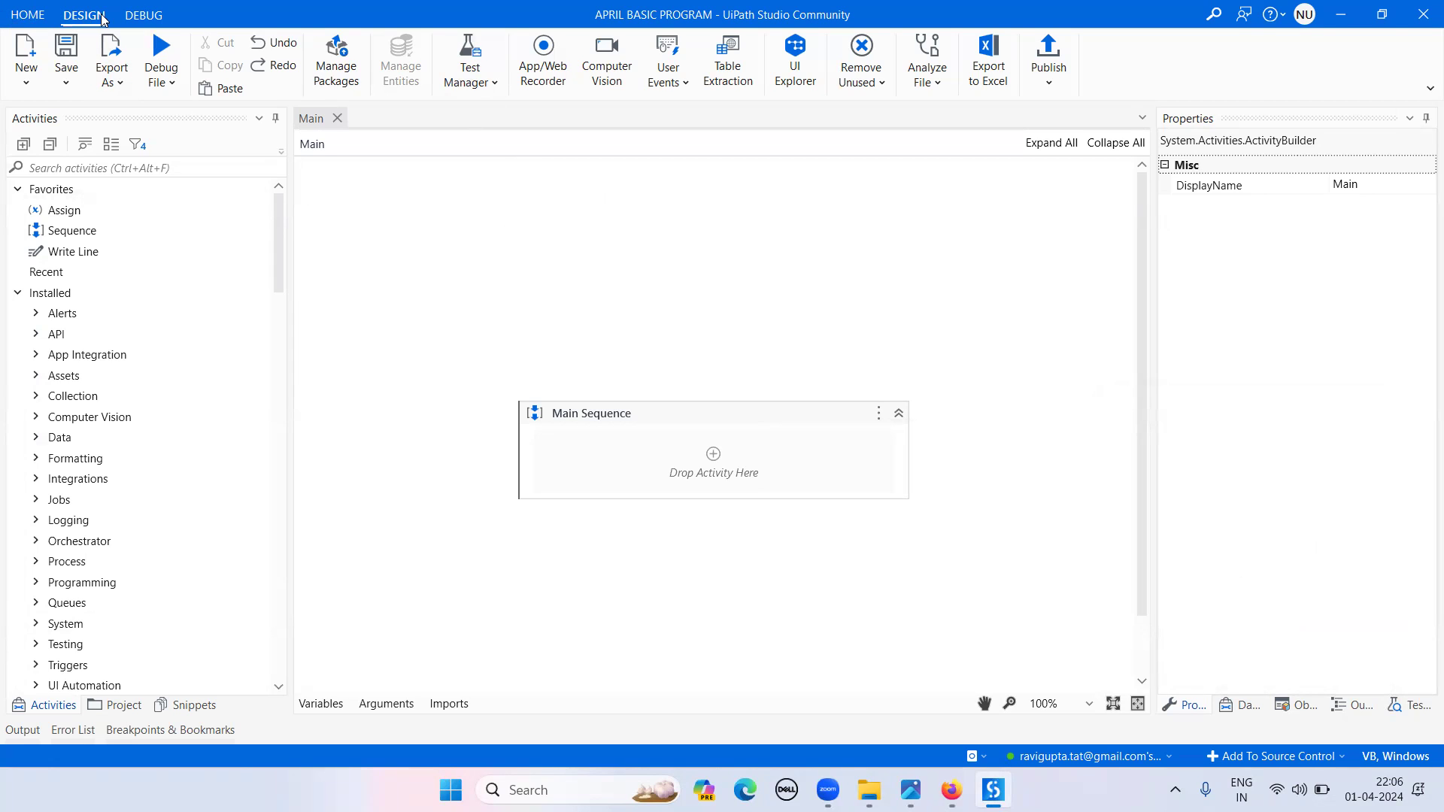
{"action": "left_click", "coordinate": [22, 18]}
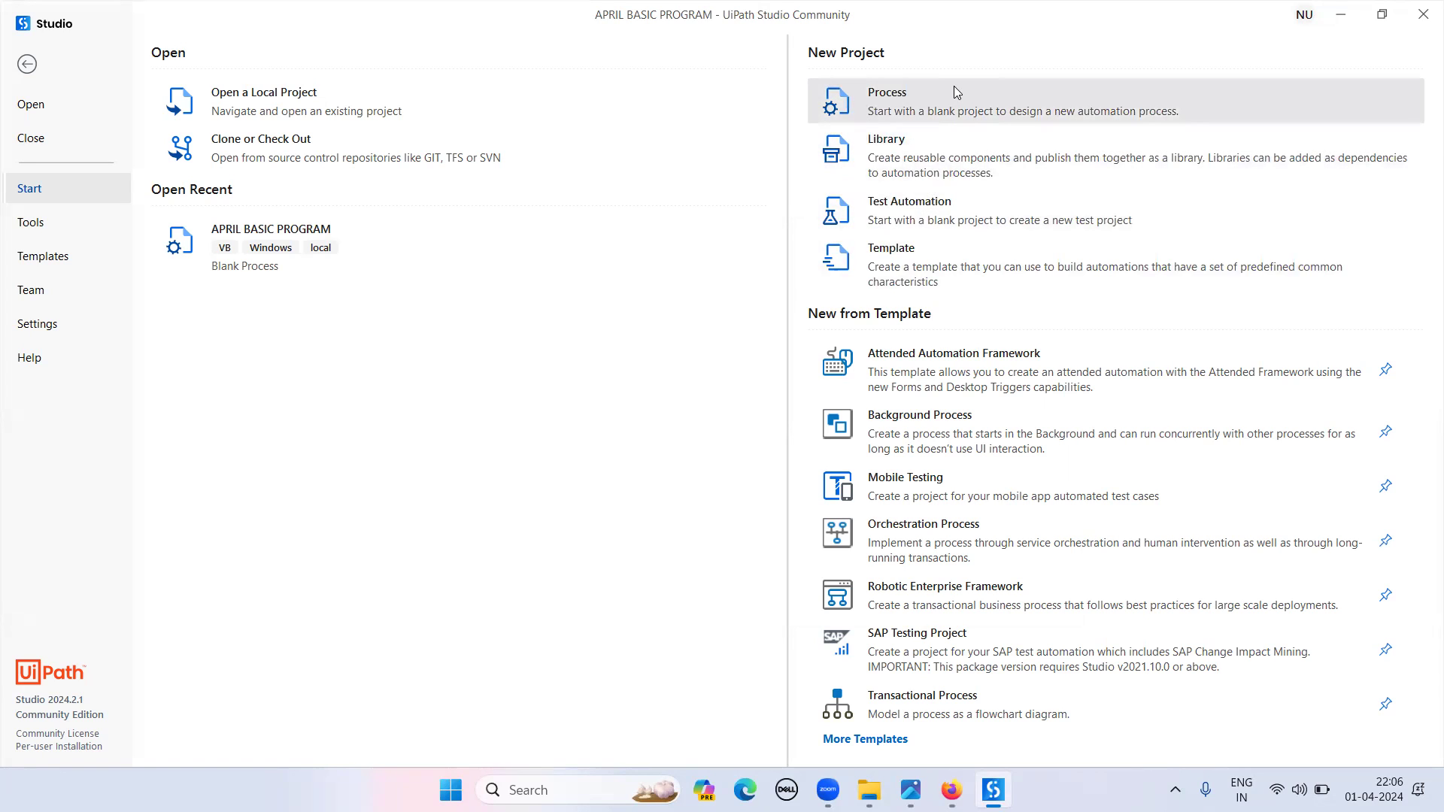
{"action": "left_click", "coordinate": [52, 114]}
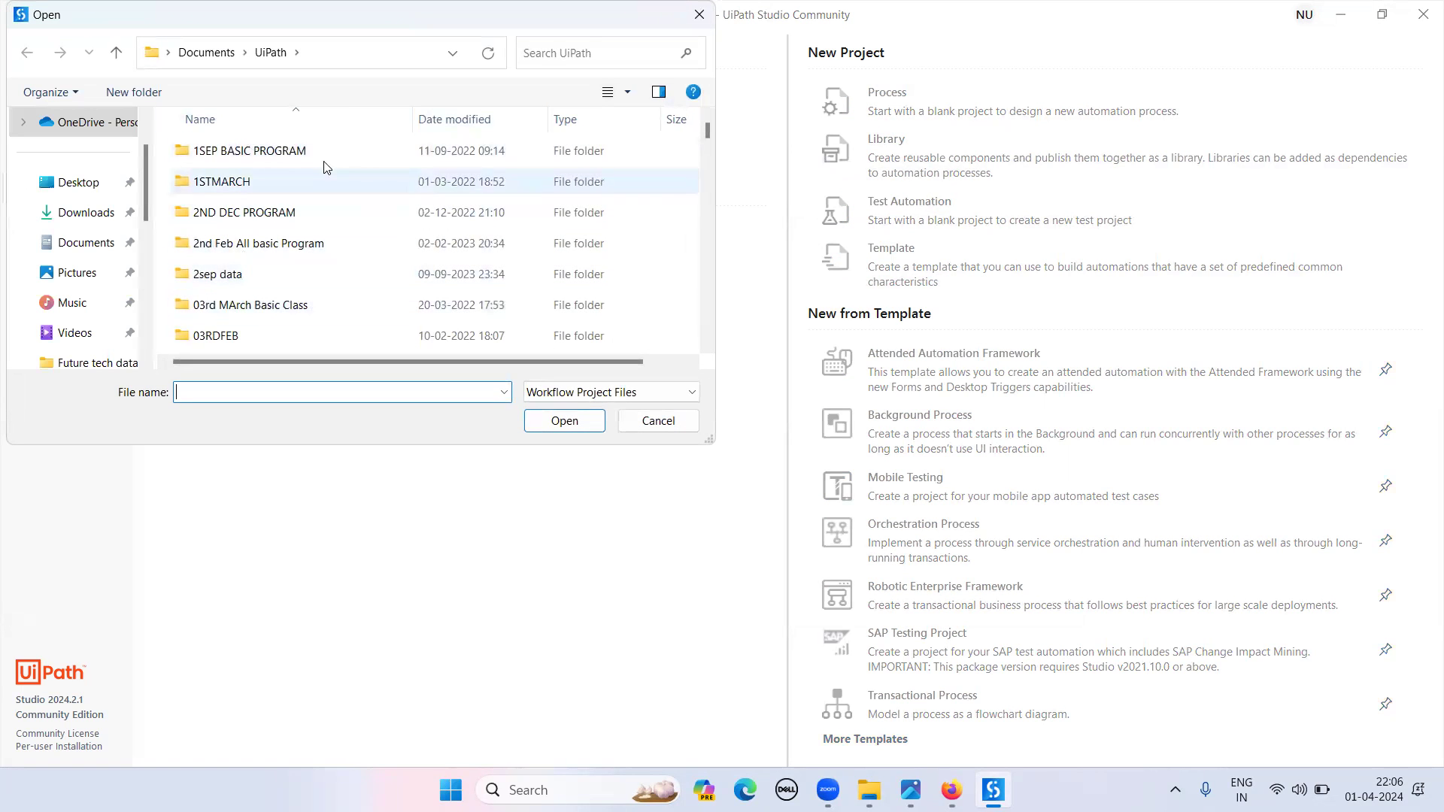
{"action": "left_click", "coordinate": [677, 422]}
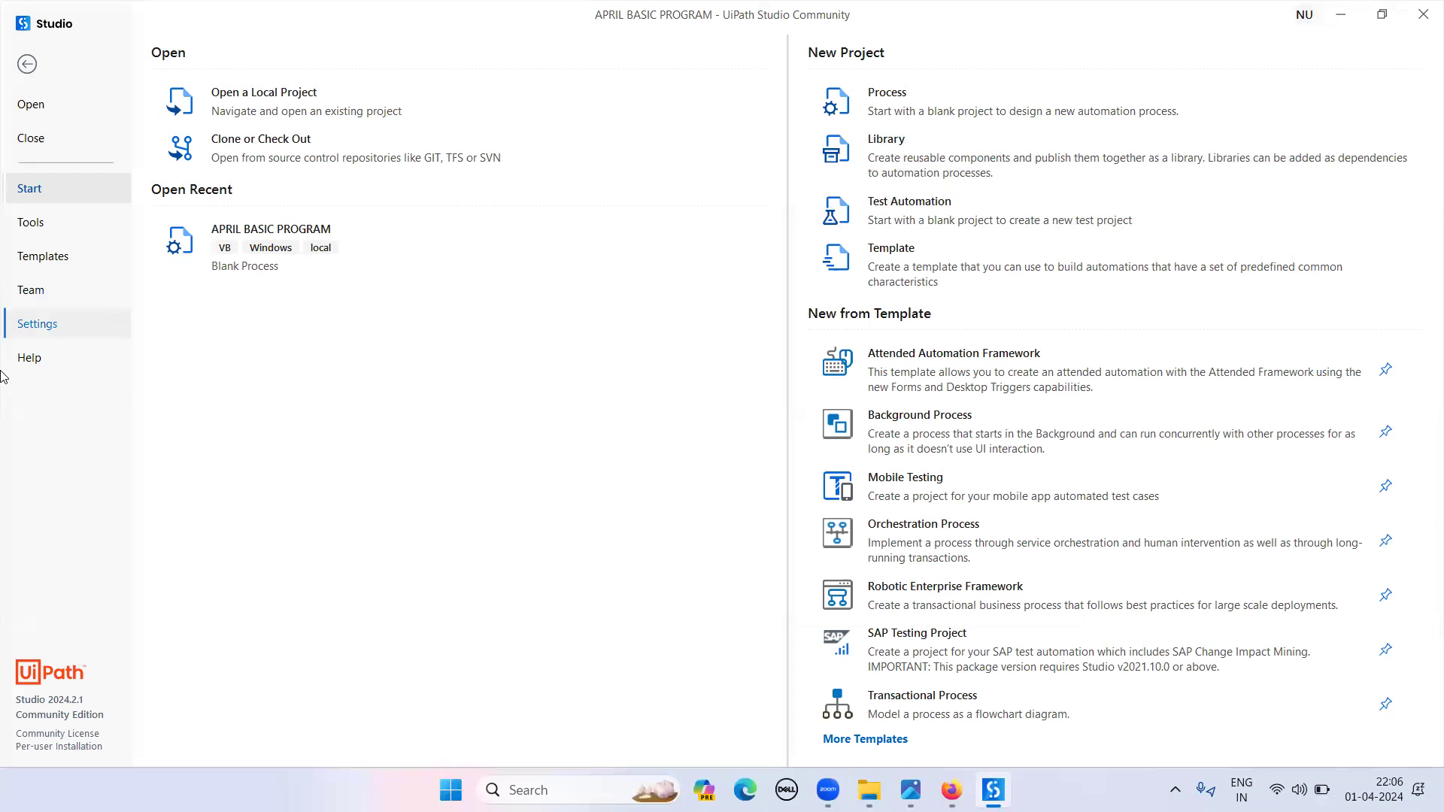
{"action": "left_click", "coordinate": [48, 336]}
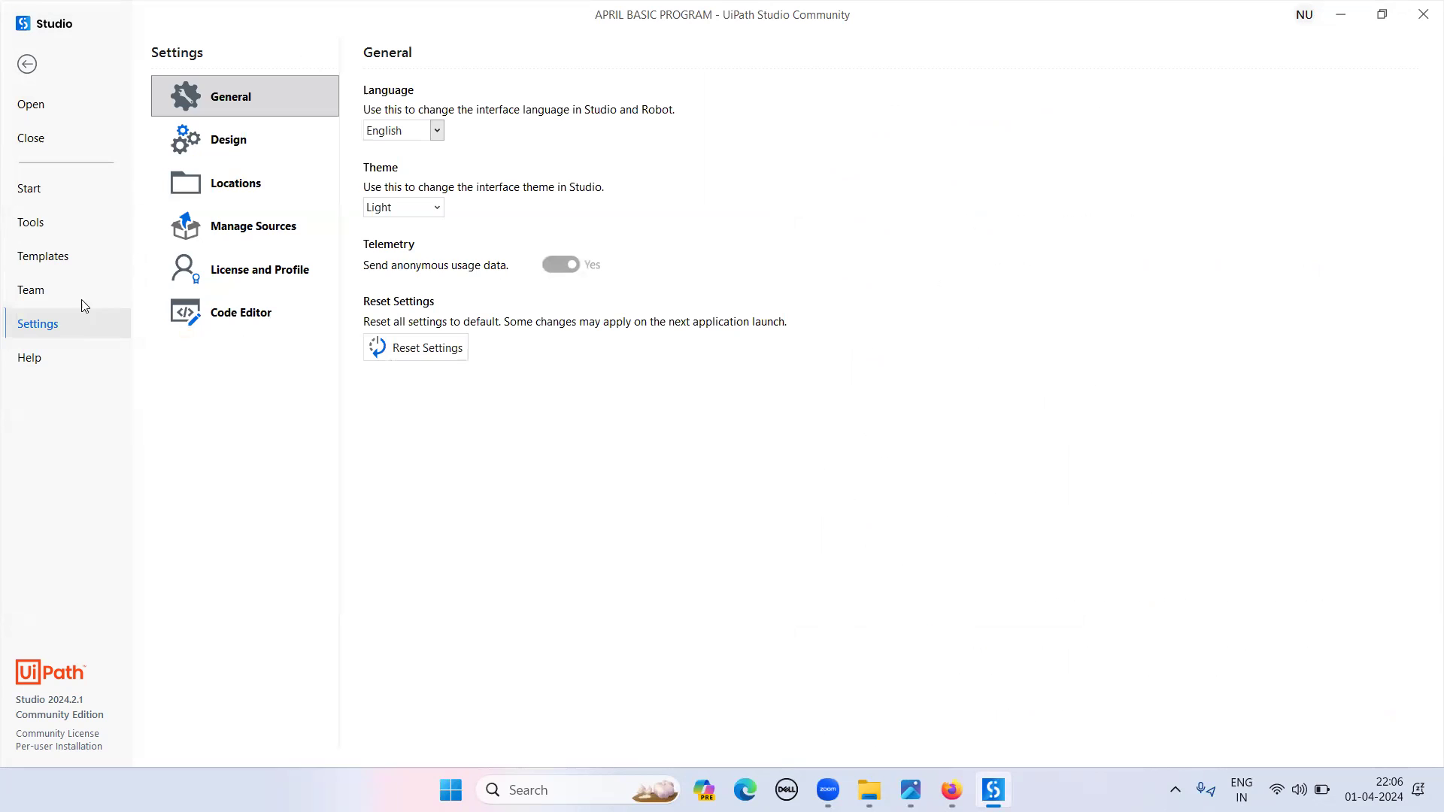
{"action": "left_click", "coordinate": [438, 130]}
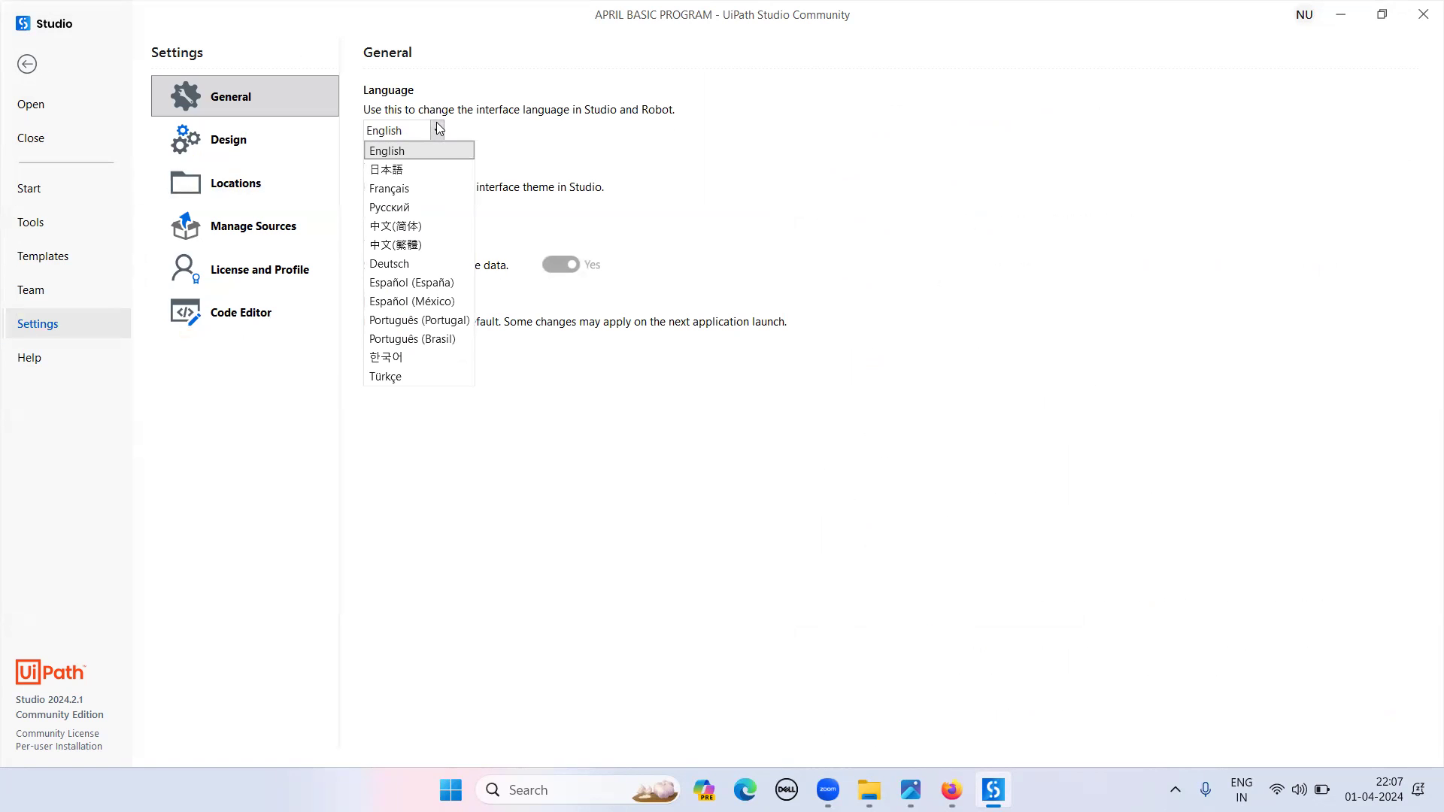
{"action": "left_click", "coordinate": [440, 129]}
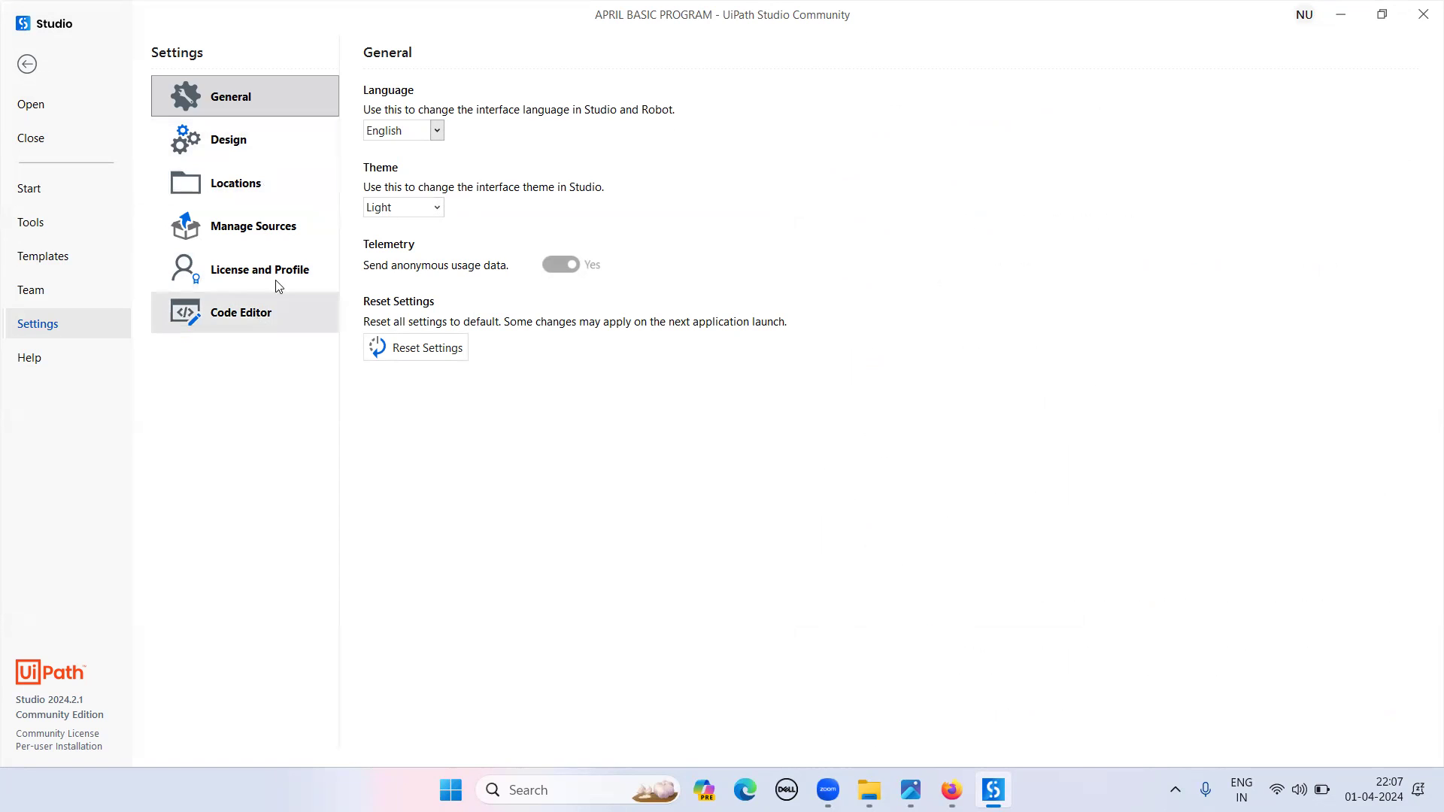
{"action": "left_click", "coordinate": [27, 64]}
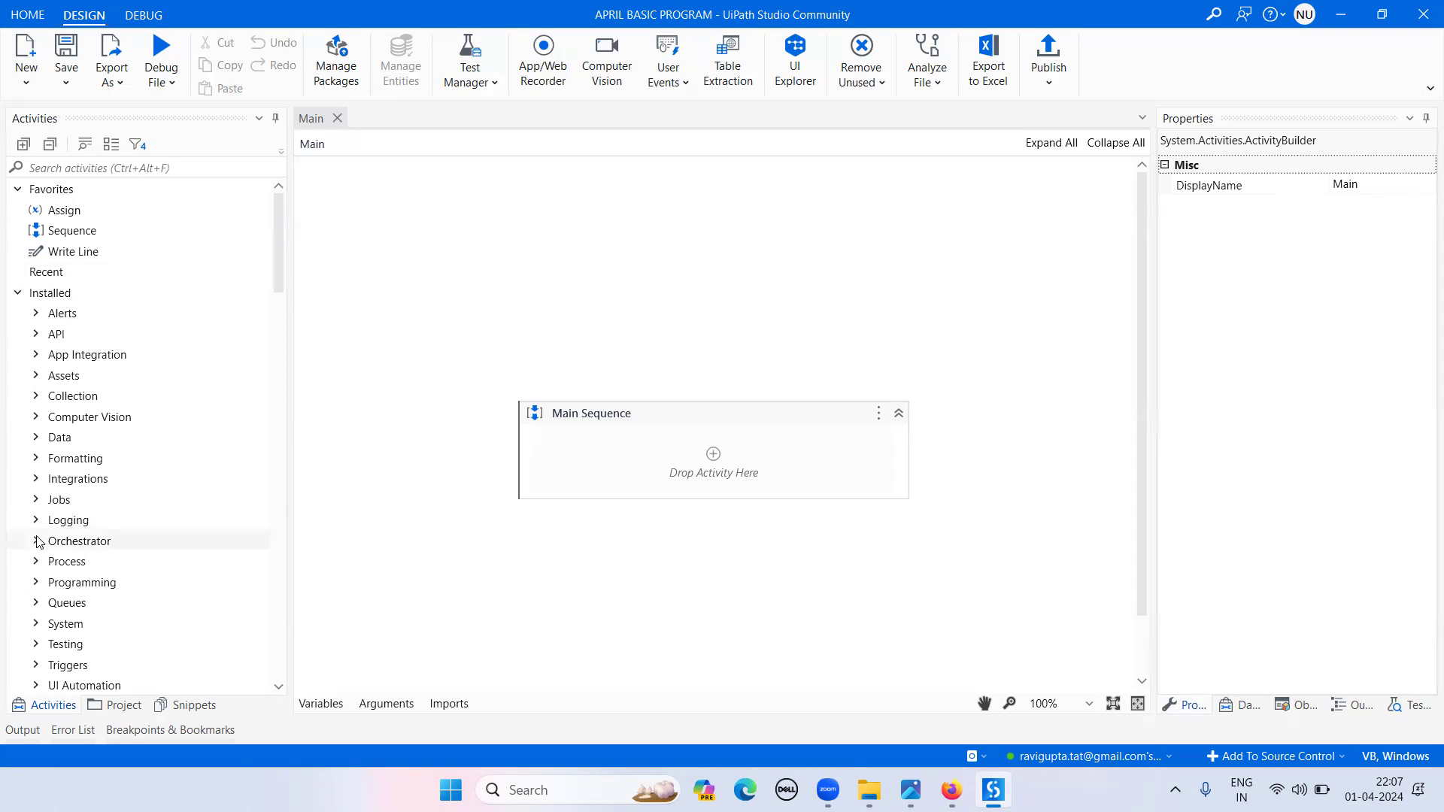
- Show the Project panel's dependencies, Main.xaml and project.json, then check the Remove Unused ribbon command
{"action": "left_click", "coordinate": [118, 707]}
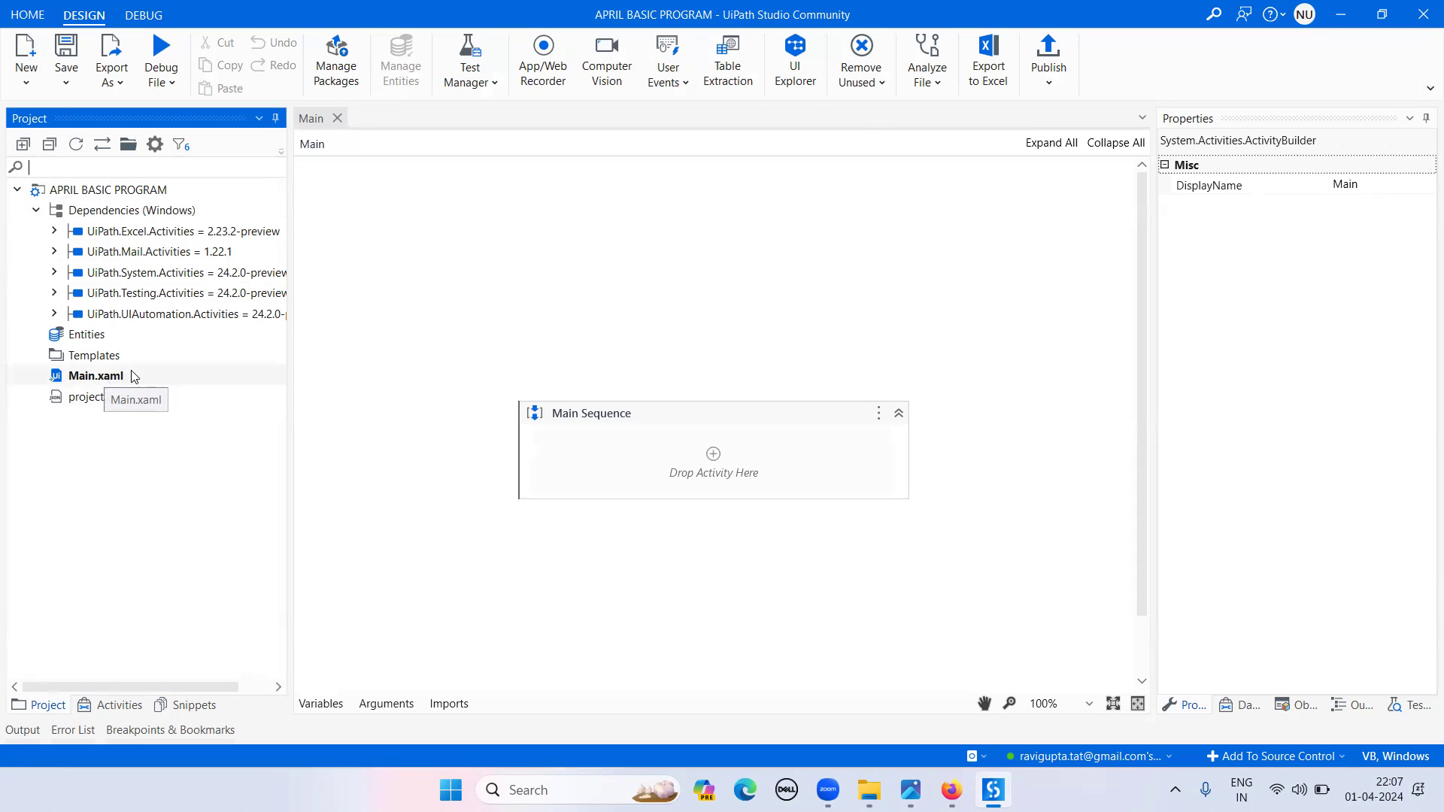
{"action": "left_click", "coordinate": [854, 51]}
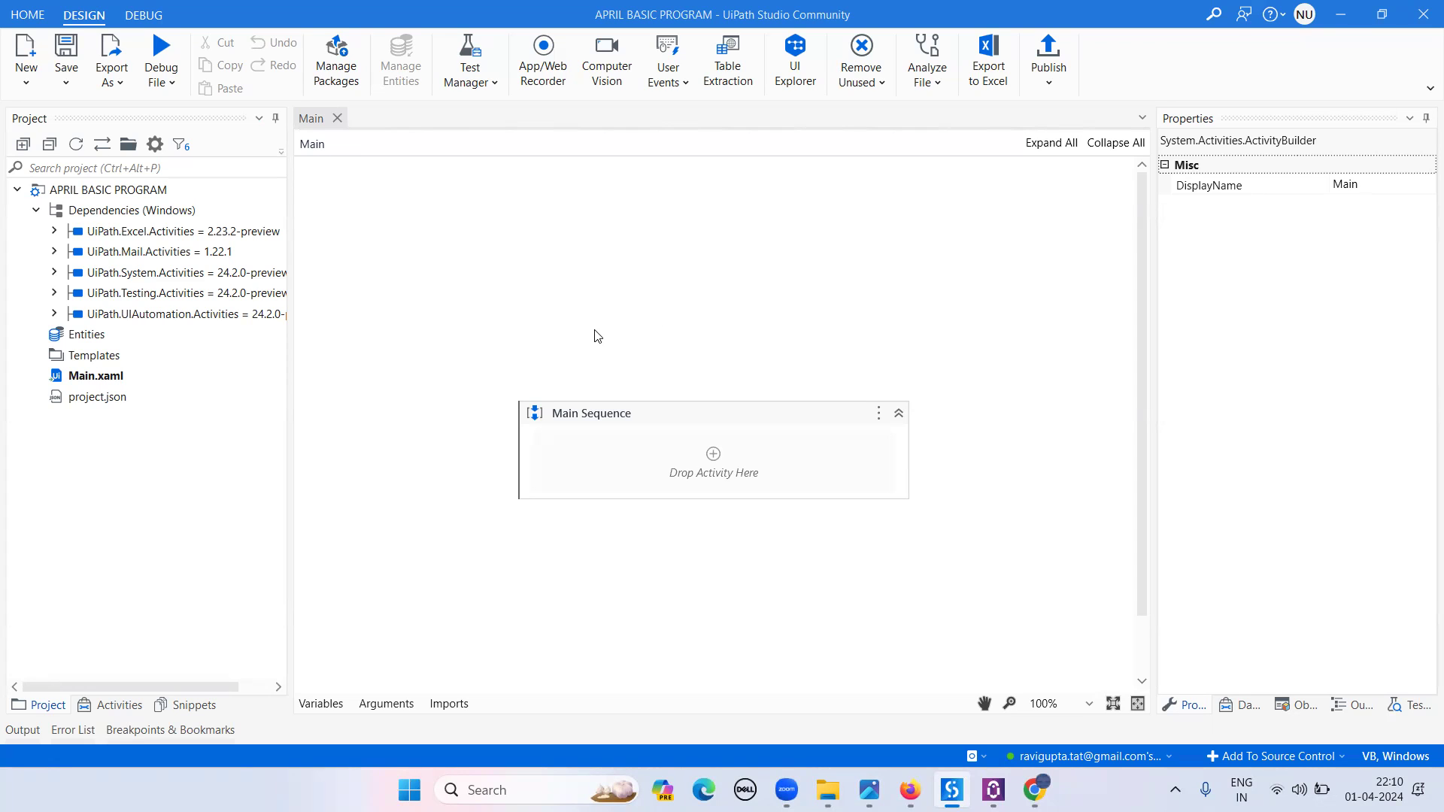
- Search the Activities panel for MESSAGE BOX and drop it into Main Sequence
{"action": "left_click", "coordinate": [110, 705]}
{"action": "left_click", "coordinate": [202, 173]}
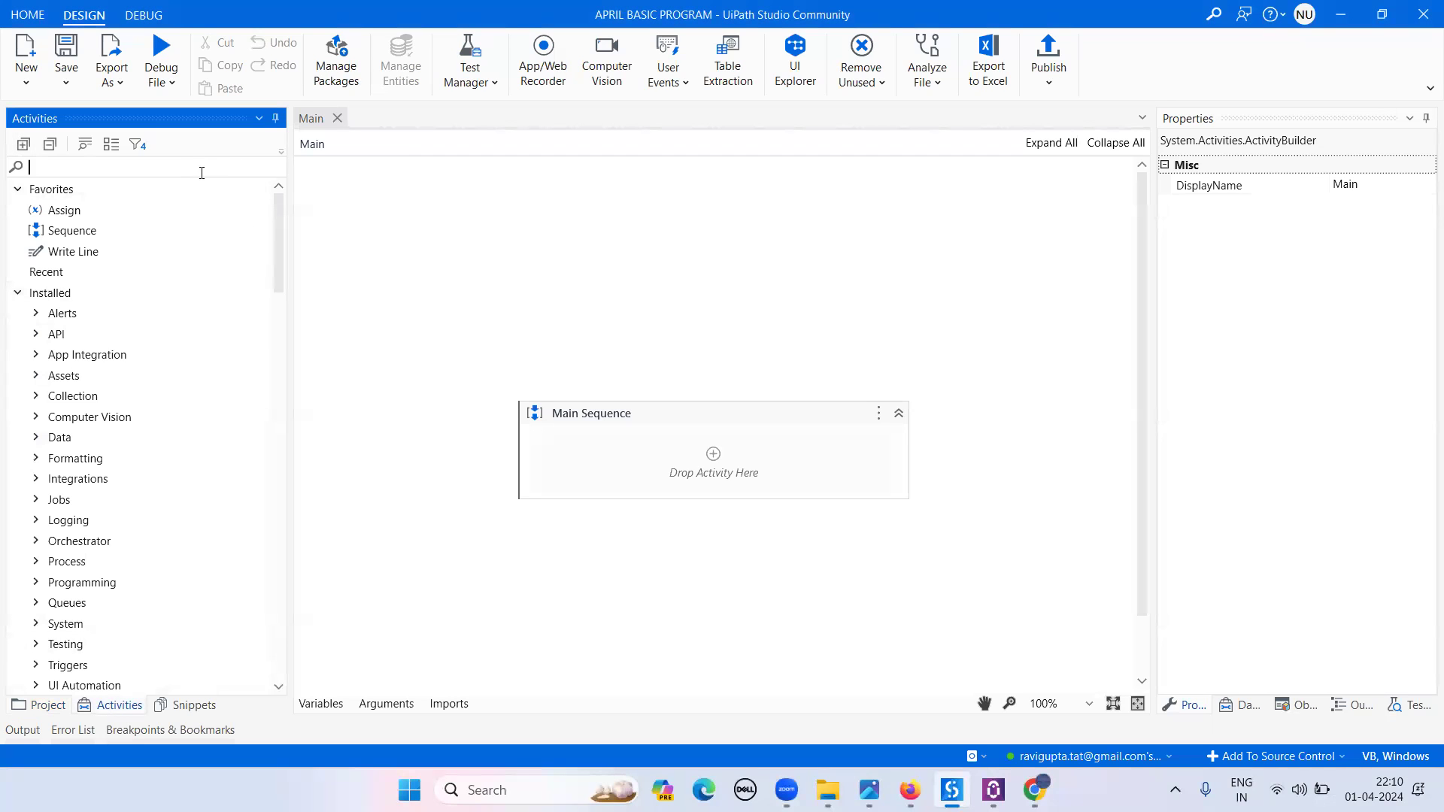
{"action": "type", "text": "MESSAGE BOX"}
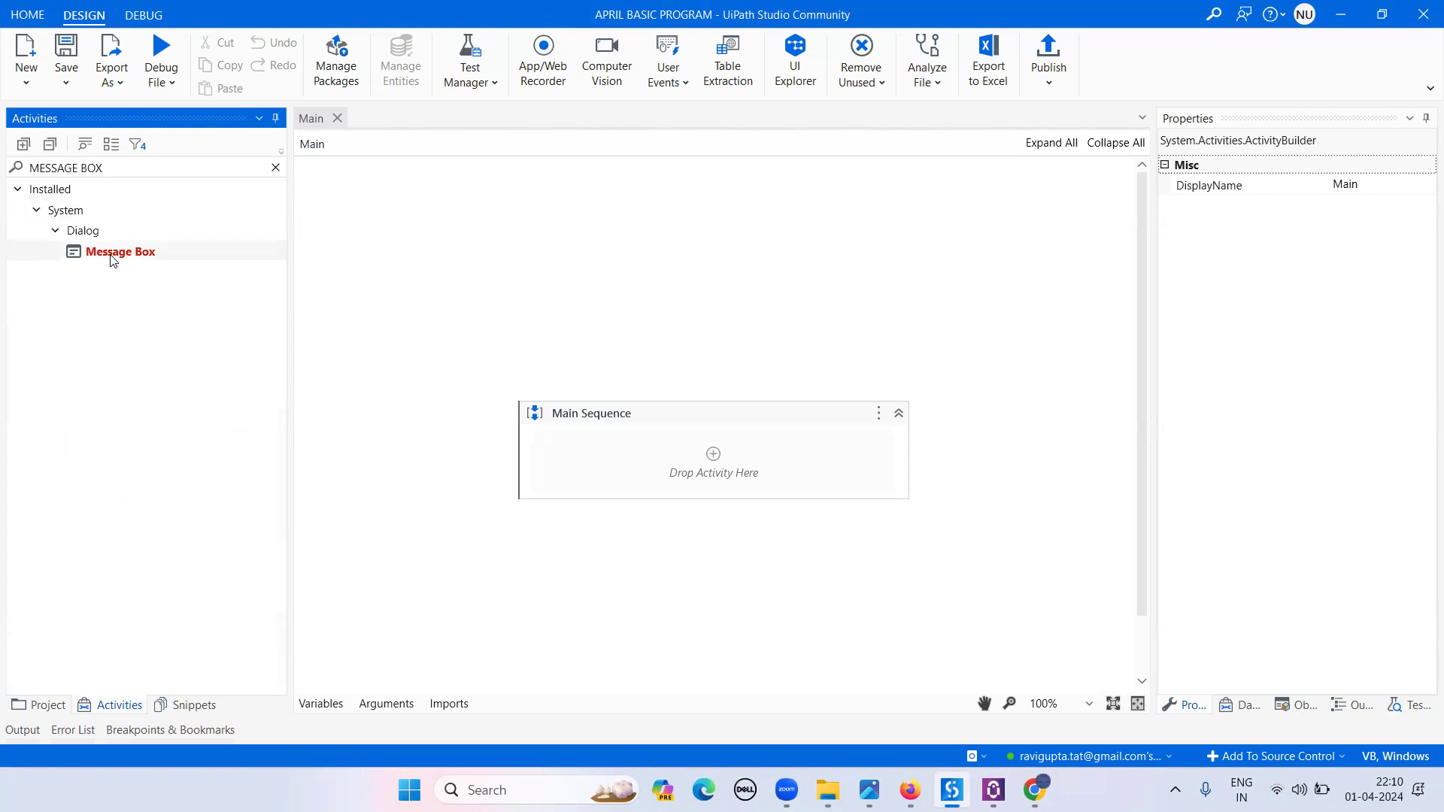
{"action": "left_click_drag", "start_coordinate": [111, 257], "coordinate": [666, 471]}
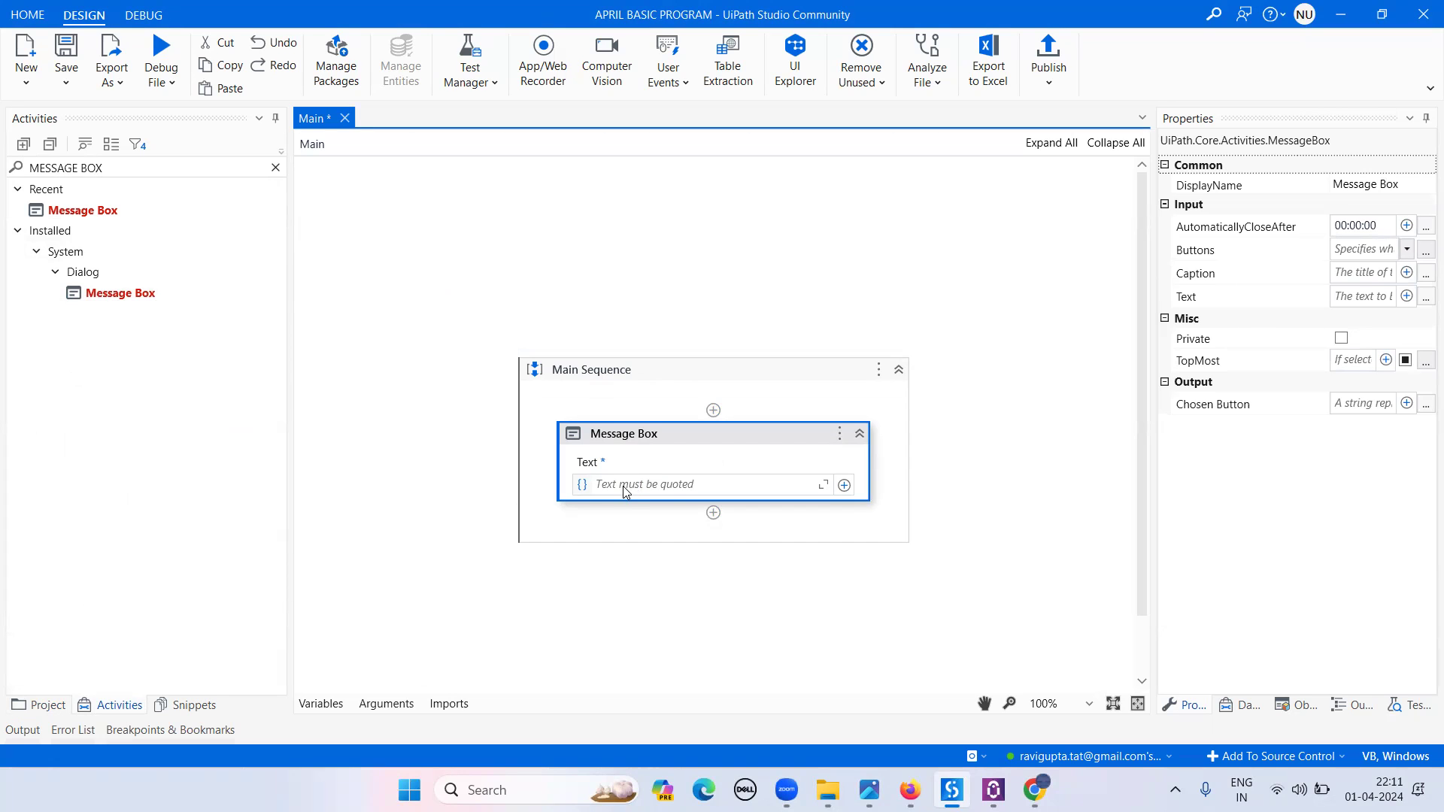
- Set the Message Box text to "We are learning RPA UiPath Bot" and save Main
{"action": "left_click", "coordinate": [621, 484]}
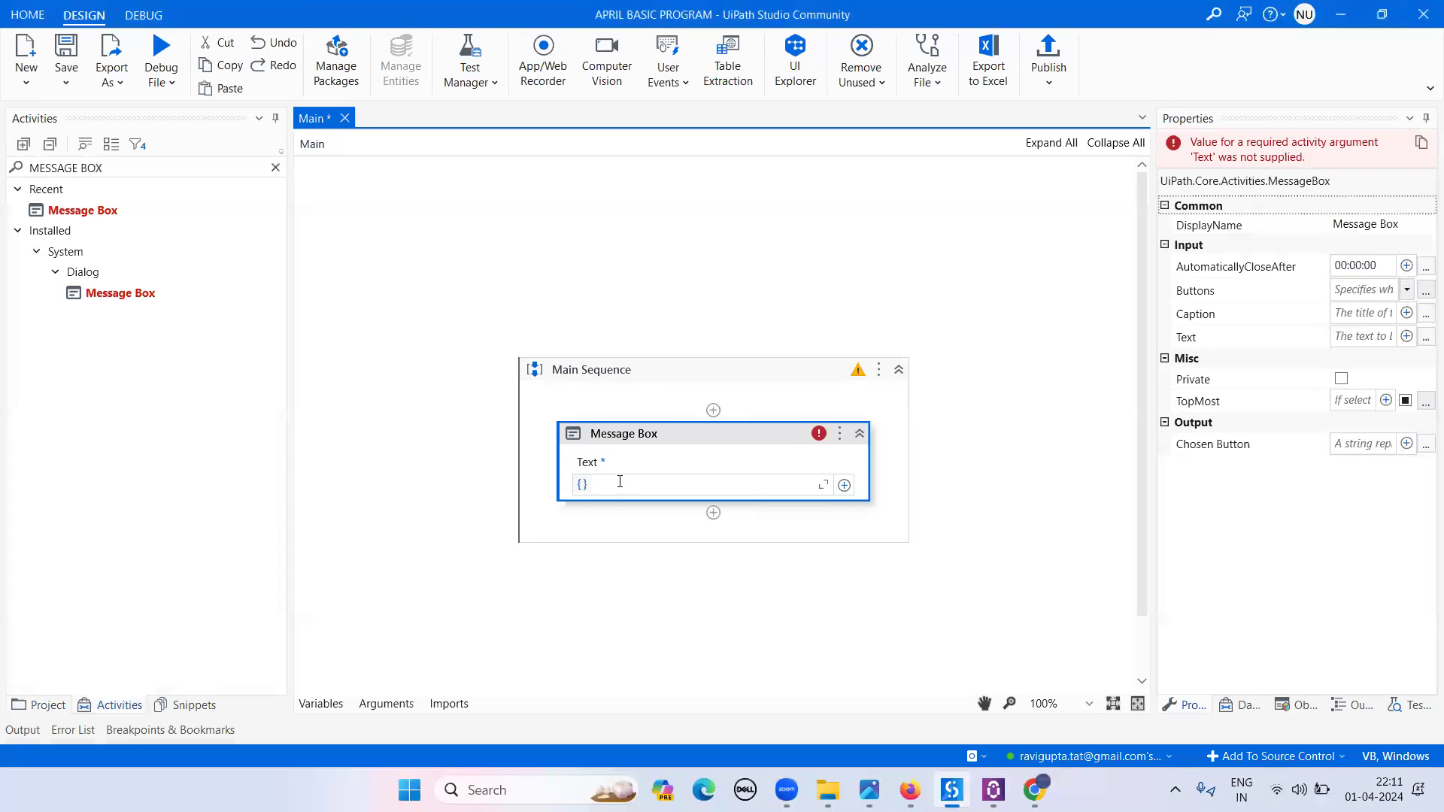
{"action": "type", "text": "We are learning RPA UiPAth\""}
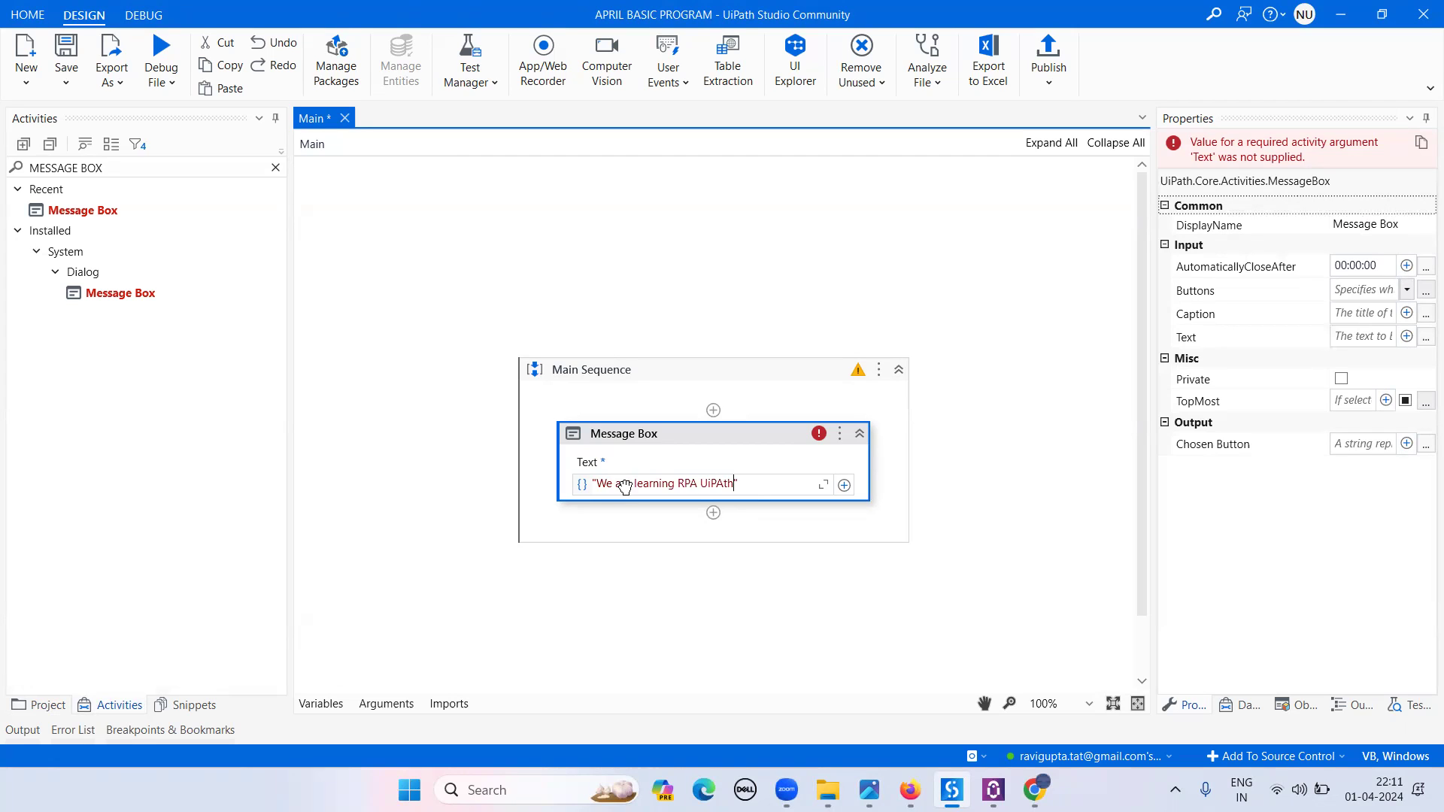
{"action": "key", "text": "BackSpace"}
{"action": "type", "text": "ath Bot"}
{"action": "left_click", "coordinate": [64, 48]}
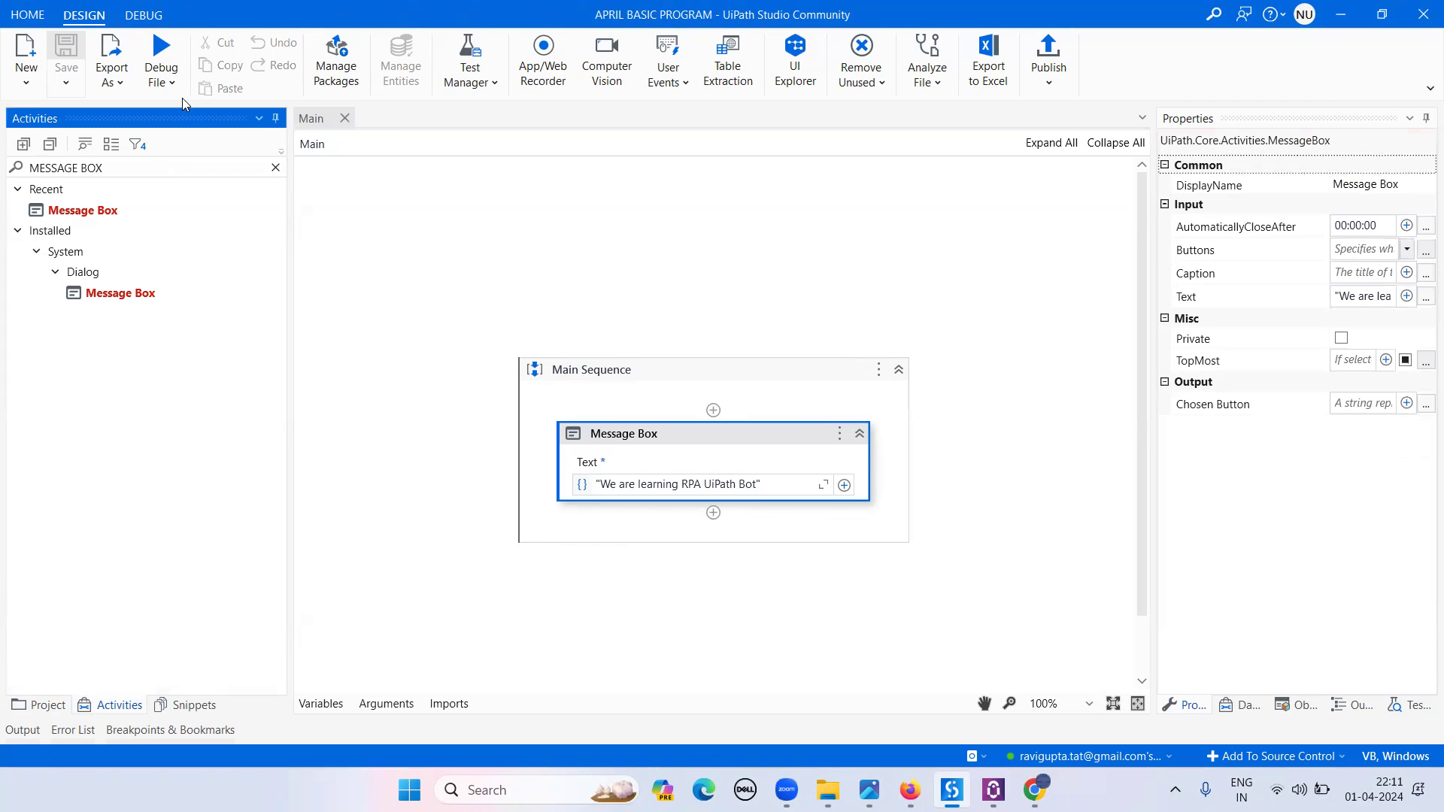
- Run Main via Run File and dismiss the "We are learning RPA UiPath Bot" popup with OK
{"action": "left_click", "coordinate": [166, 84]}
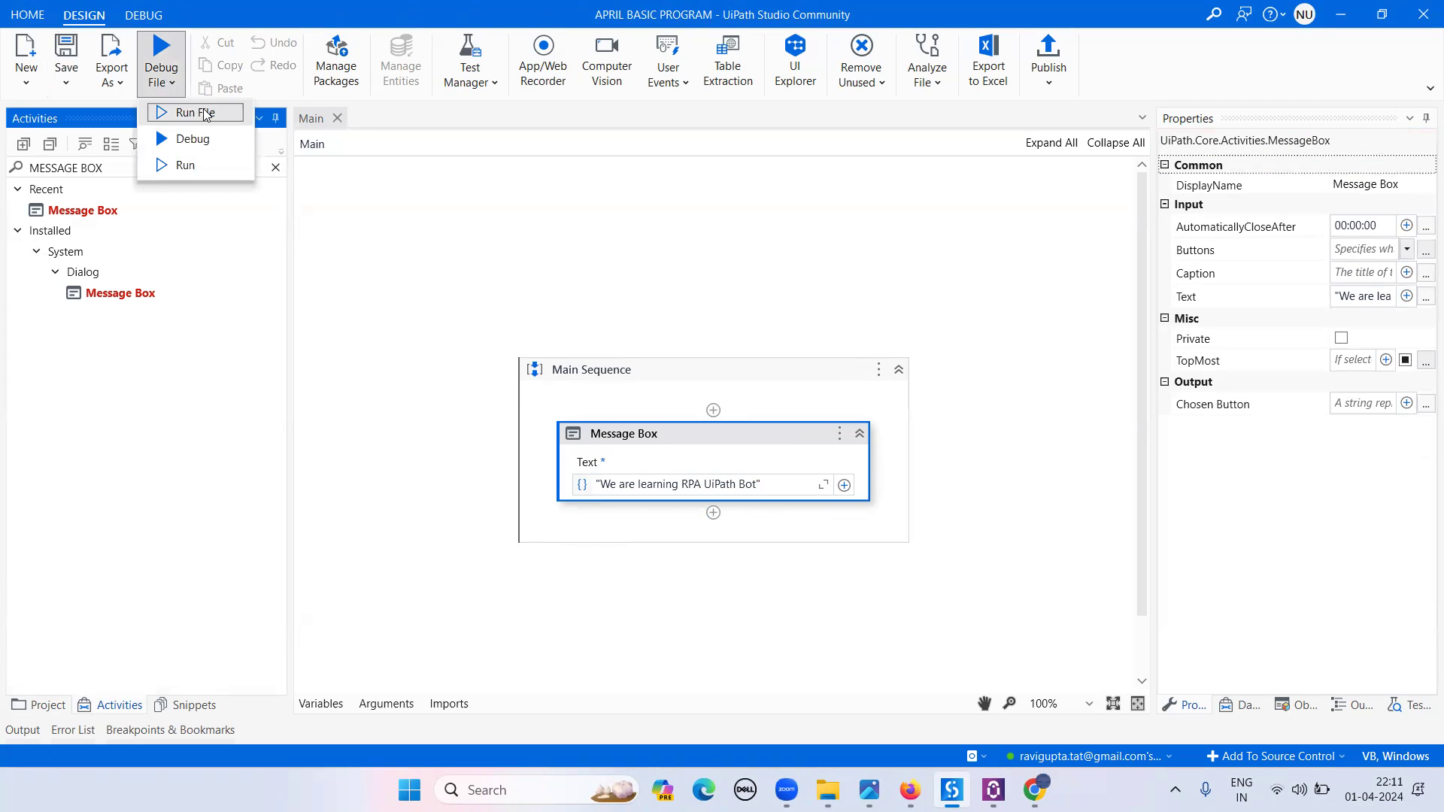
{"action": "left_click", "coordinate": [199, 109]}
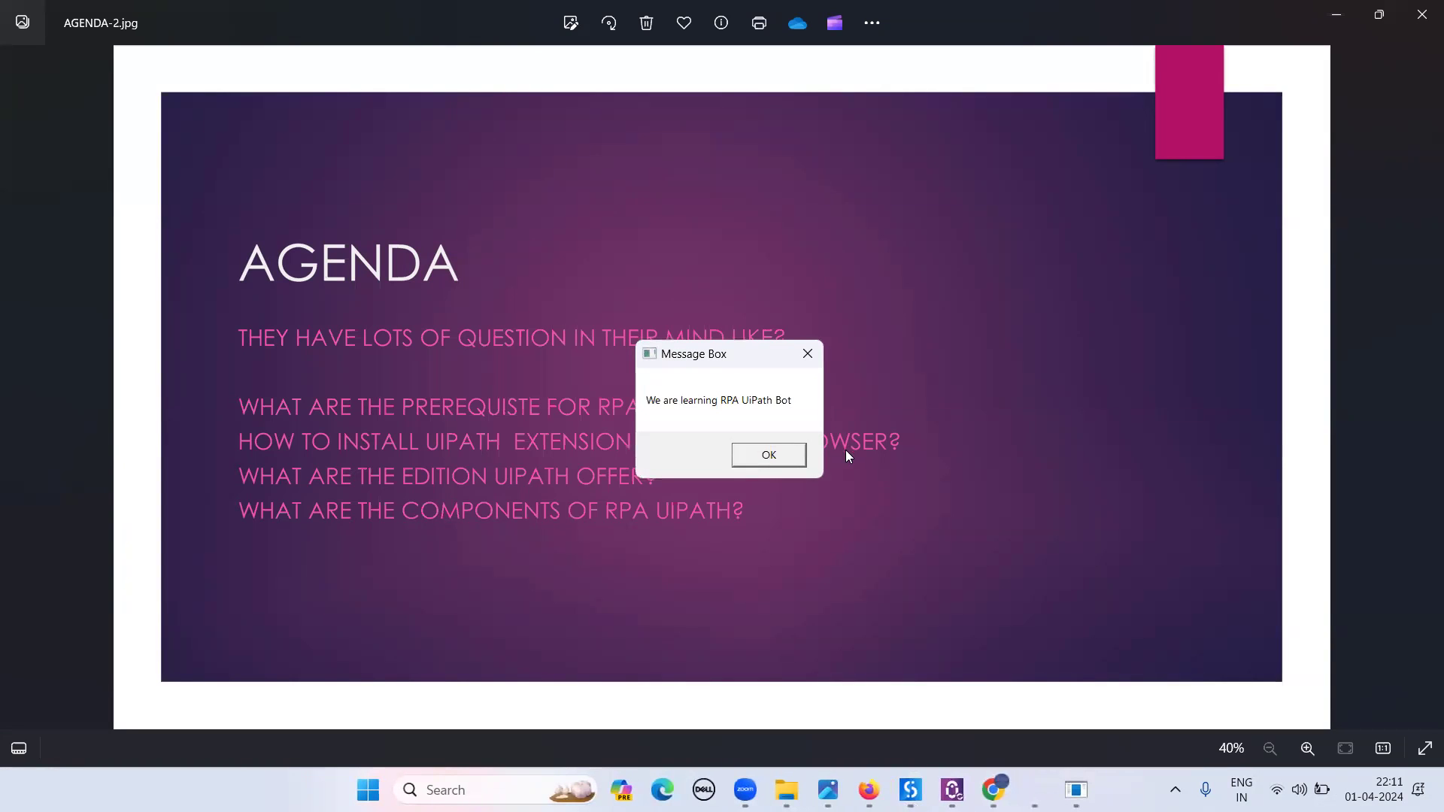
{"action": "left_click", "coordinate": [770, 456]}
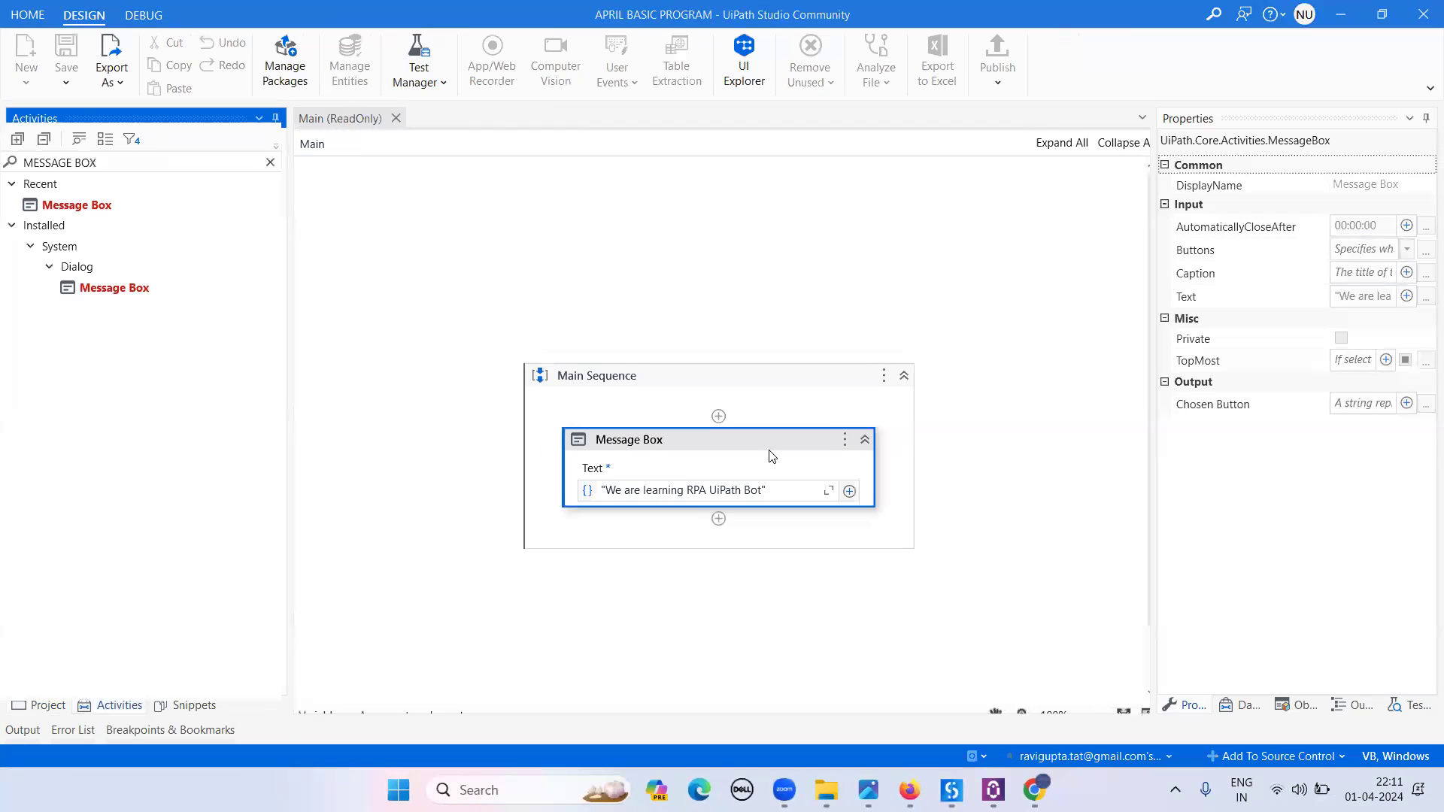
- Close UiPath Studio and relaunch it from a Windows search for 'uipa'
{"action": "left_click", "coordinate": [1424, 16]}
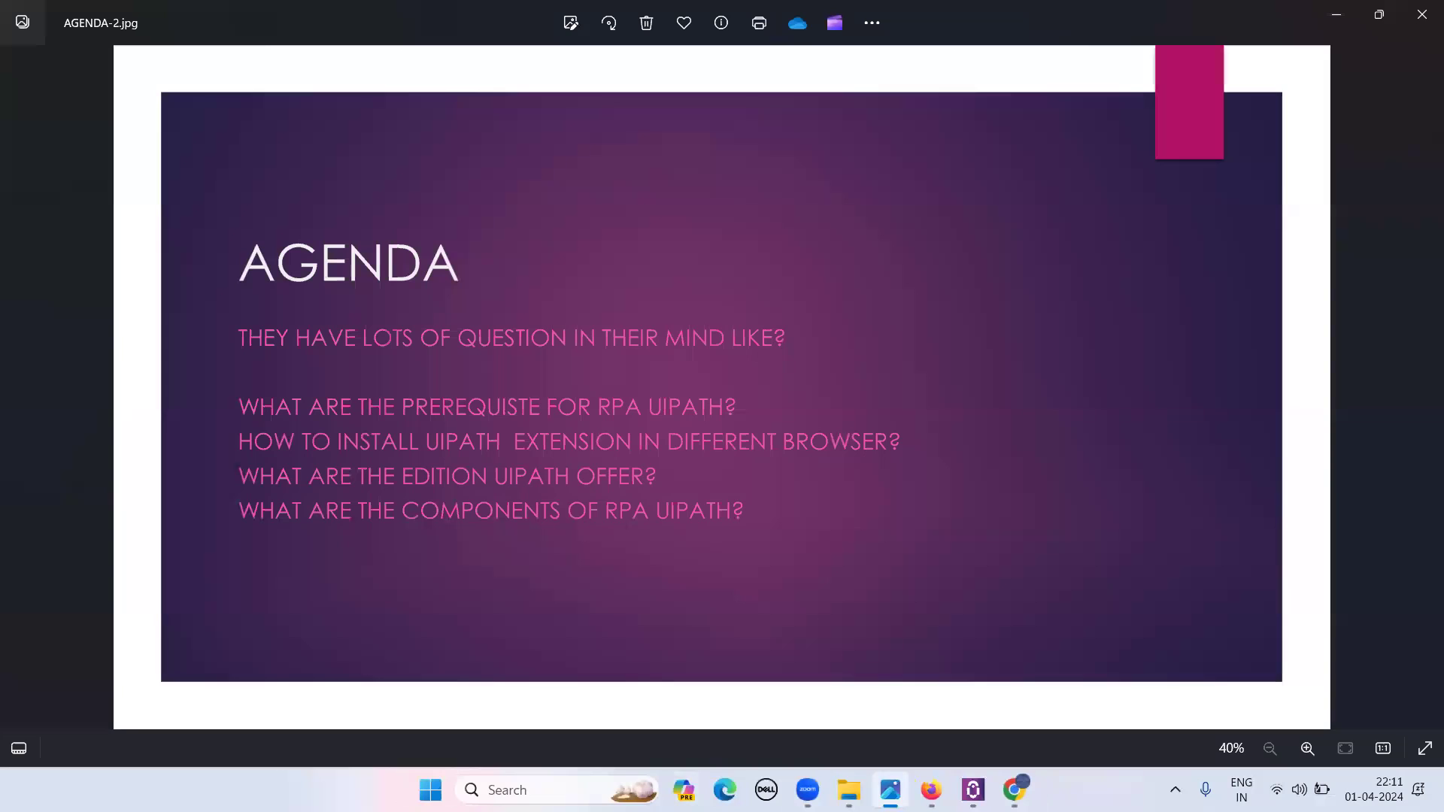
{"action": "left_click", "coordinate": [473, 790]}
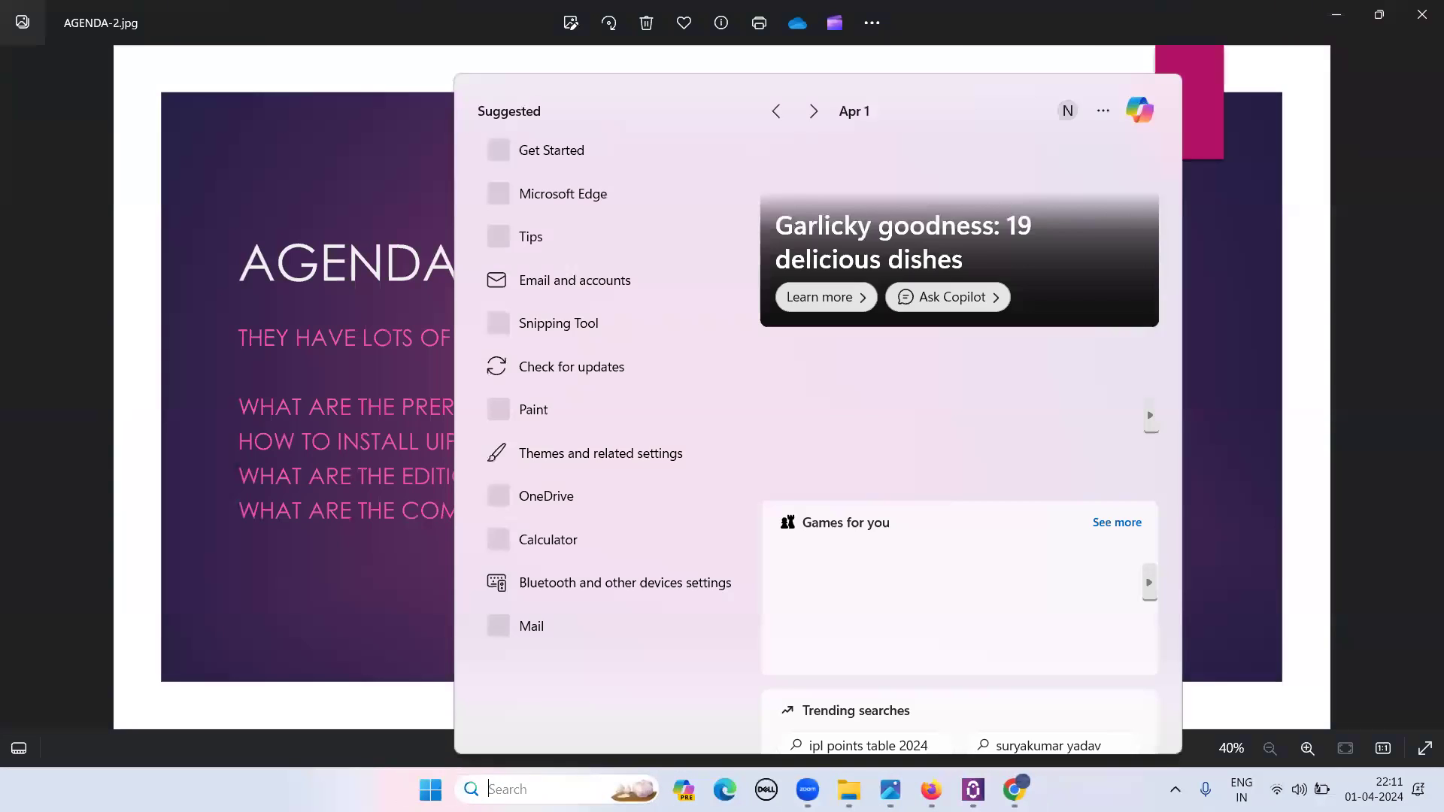
{"action": "type", "text": "uipa"}
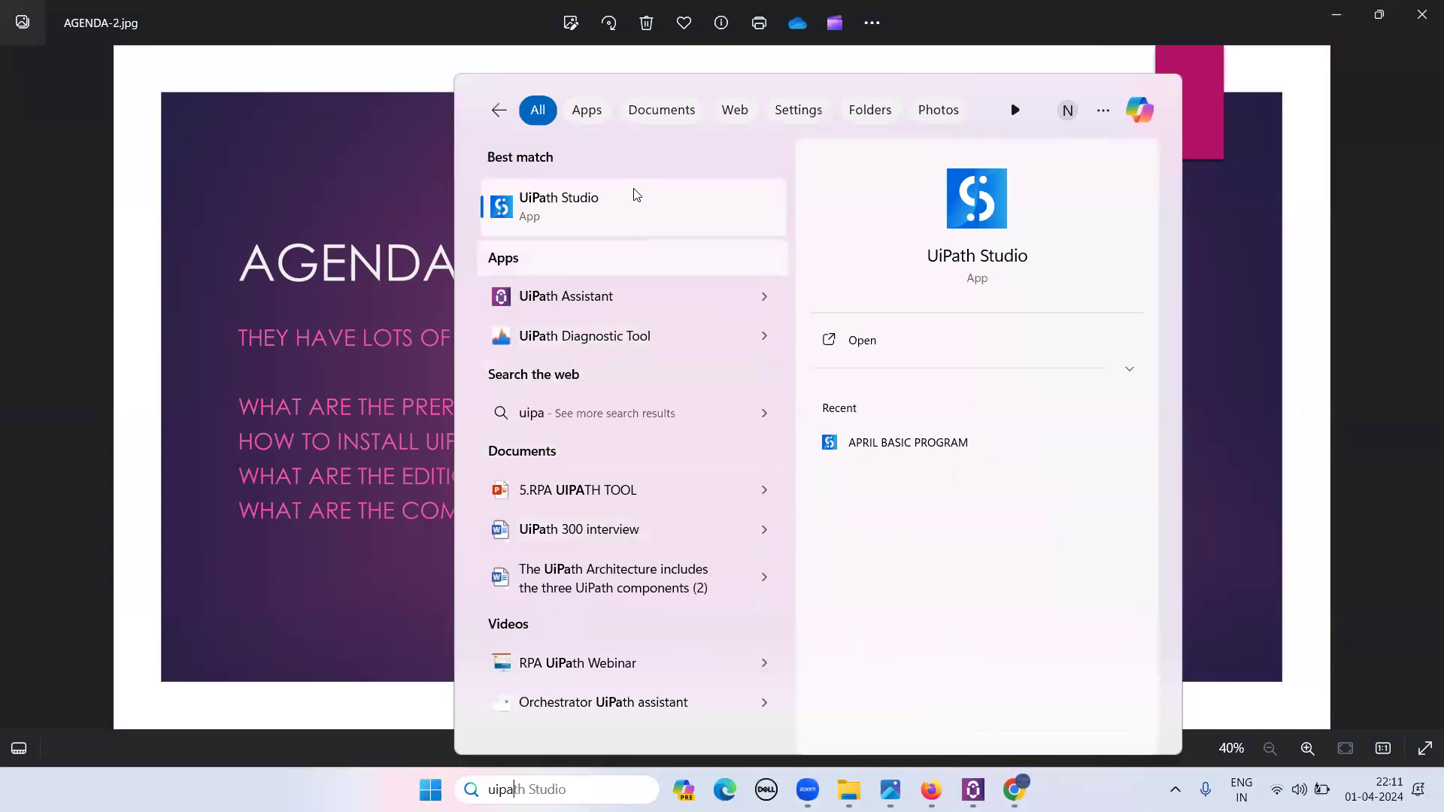
{"action": "left_click", "coordinate": [633, 192]}
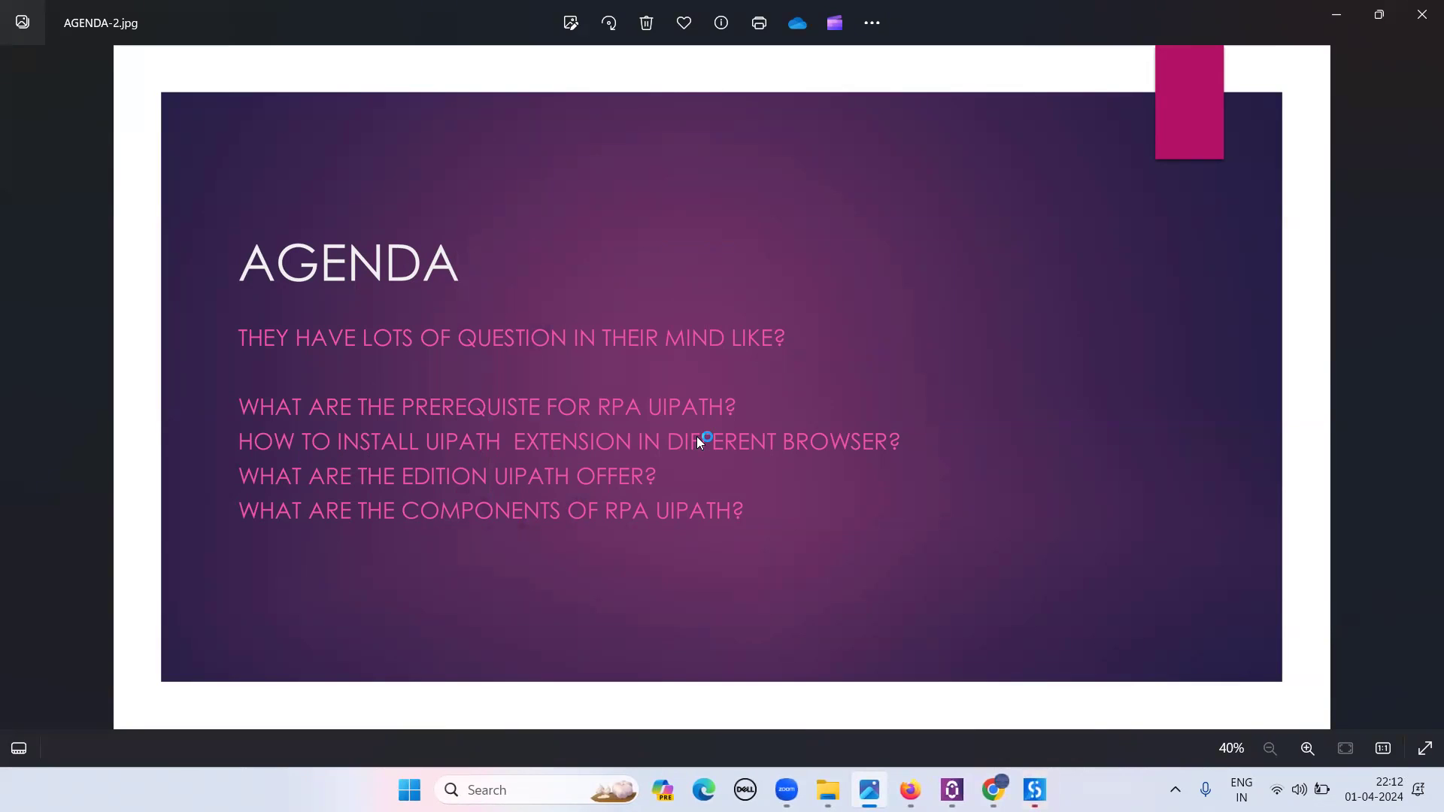
- In Chrome, open Manage Extensions and show the UiPath Browser Automation 23.10 details
{"action": "mouse_move", "coordinate": [953, 790]}
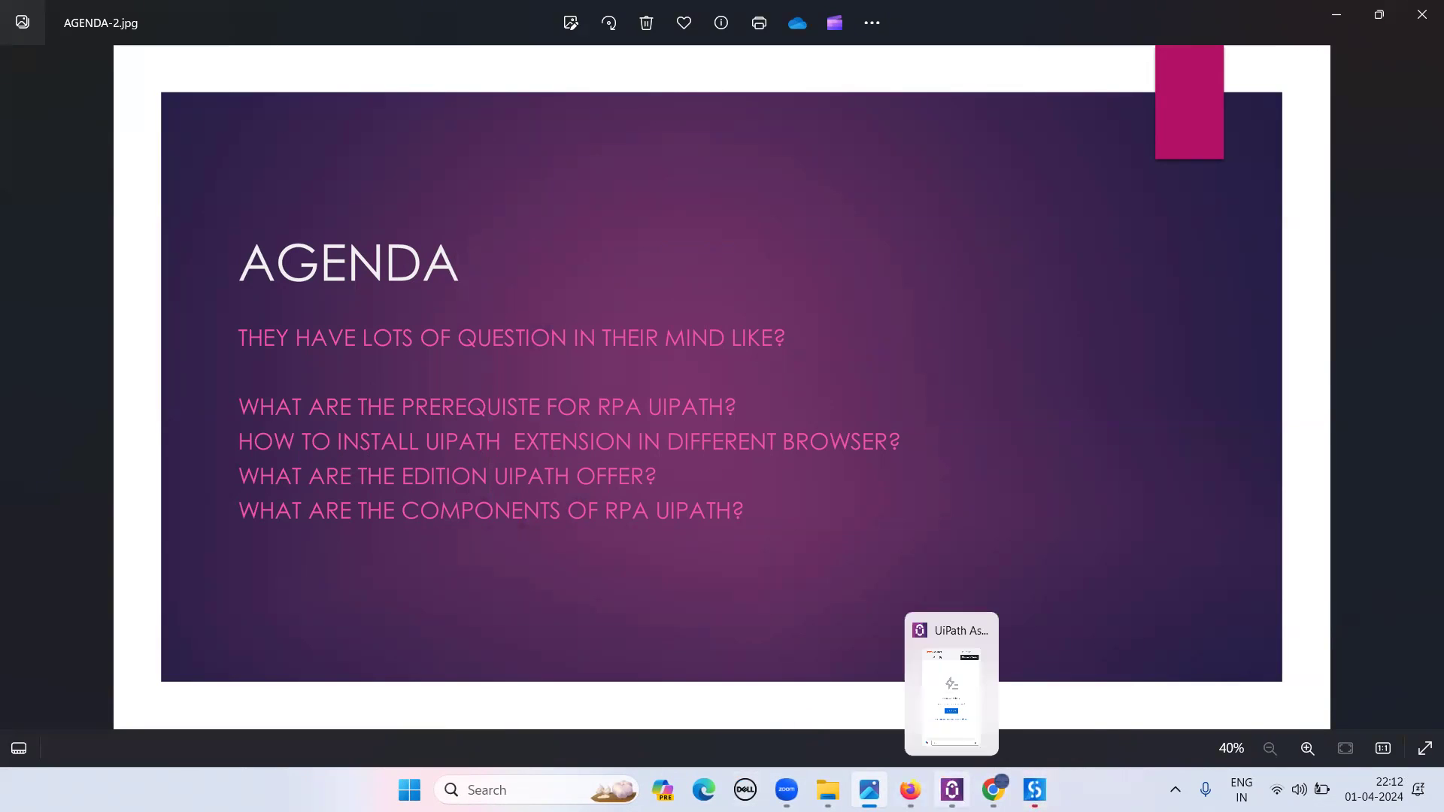
{"action": "left_click", "coordinate": [976, 718]}
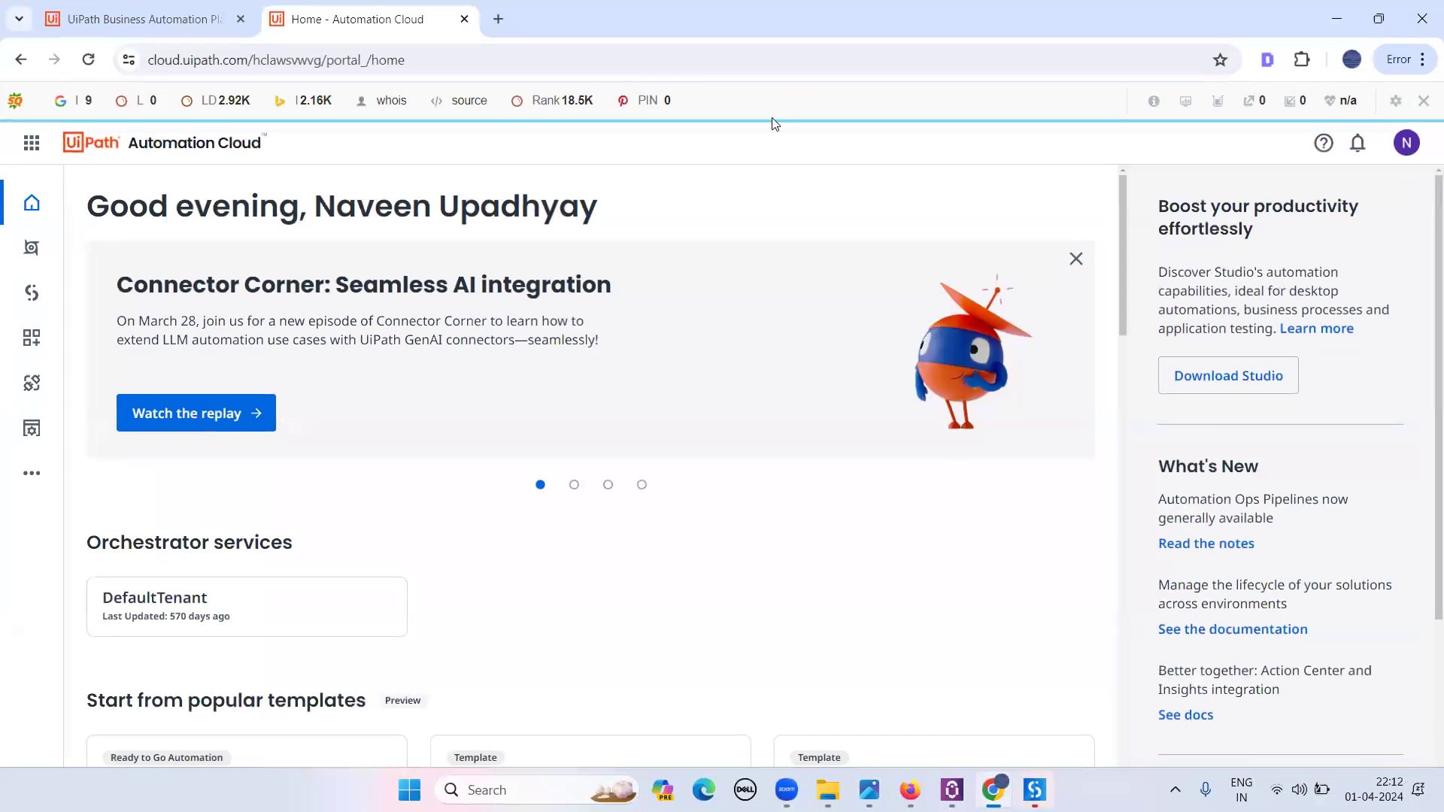
{"action": "left_click", "coordinate": [1302, 60]}
{"action": "left_click", "coordinate": [1302, 60]}
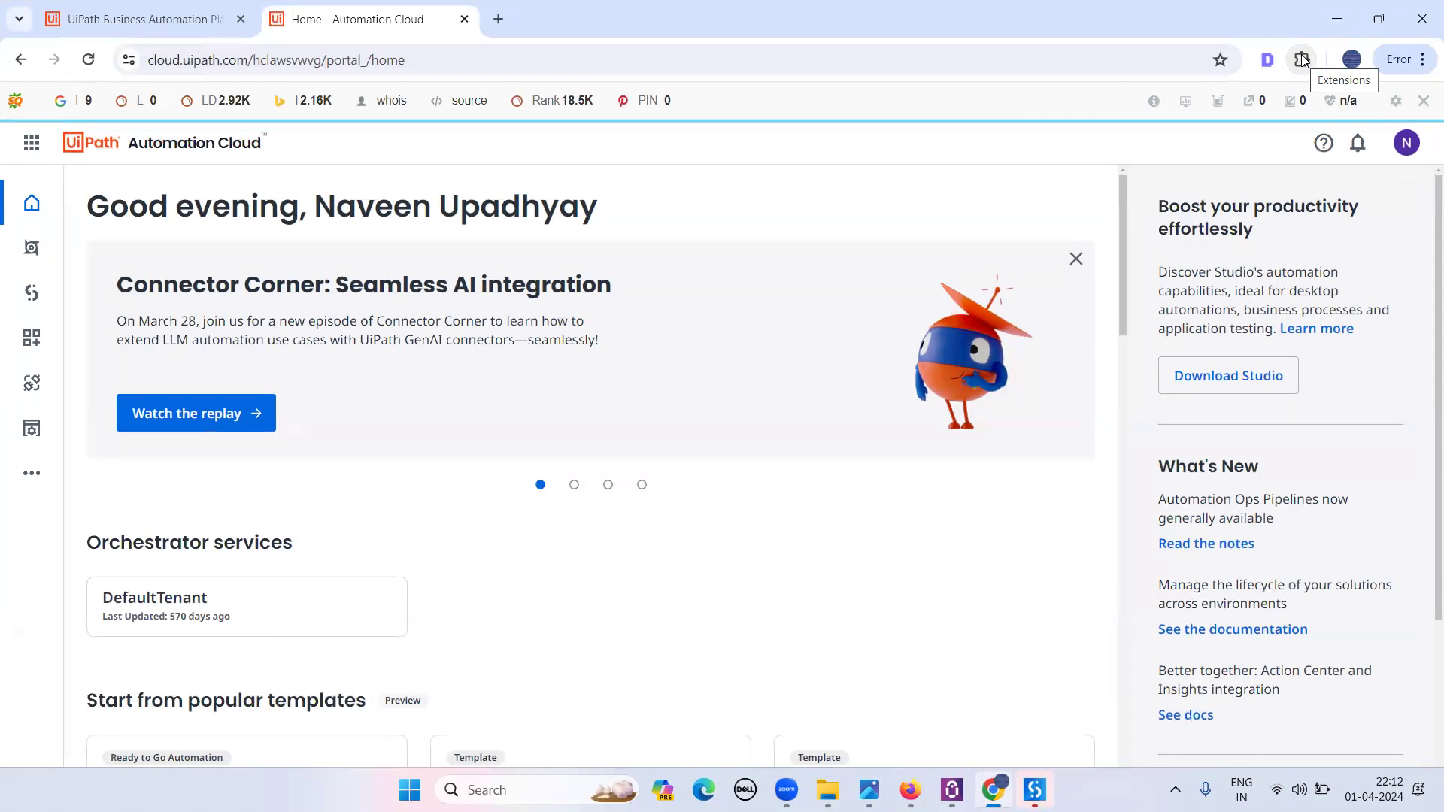
{"action": "left_click", "coordinate": [1424, 65]}
{"action": "mouse_move", "coordinate": [1166, 406]}
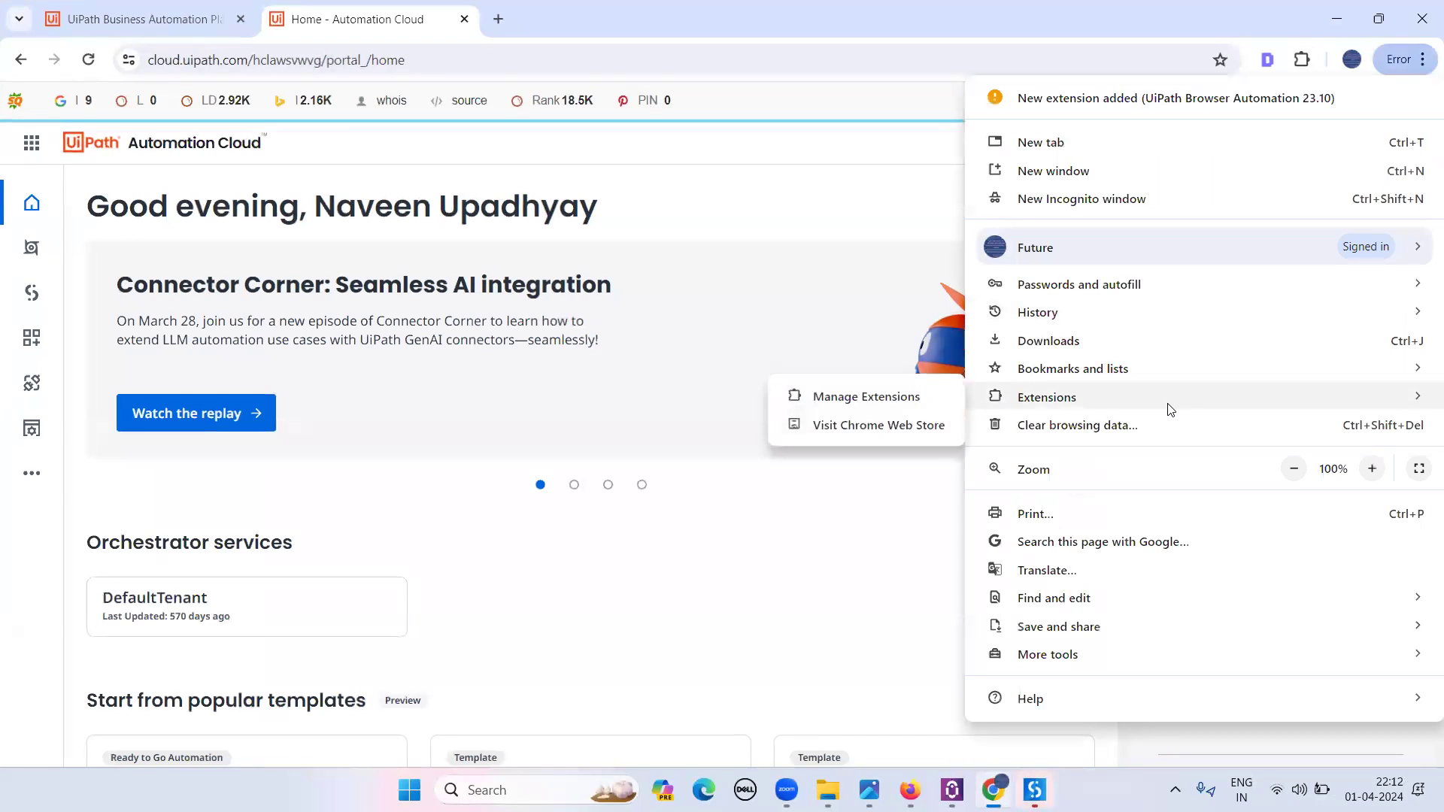
{"action": "left_click", "coordinate": [928, 402]}
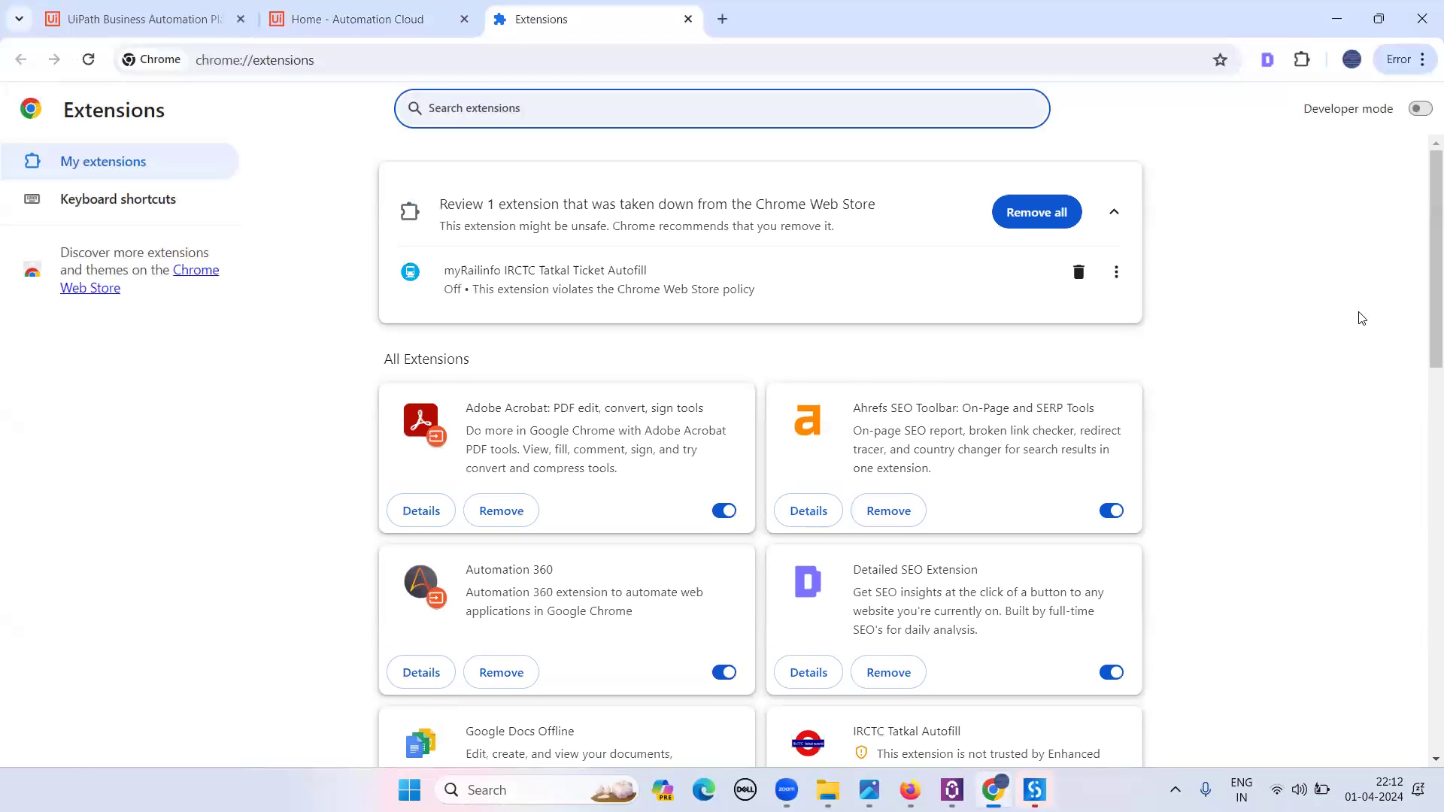
{"action": "left_click_drag", "start_coordinate": [1424, 246], "coordinate": [1424, 610]}
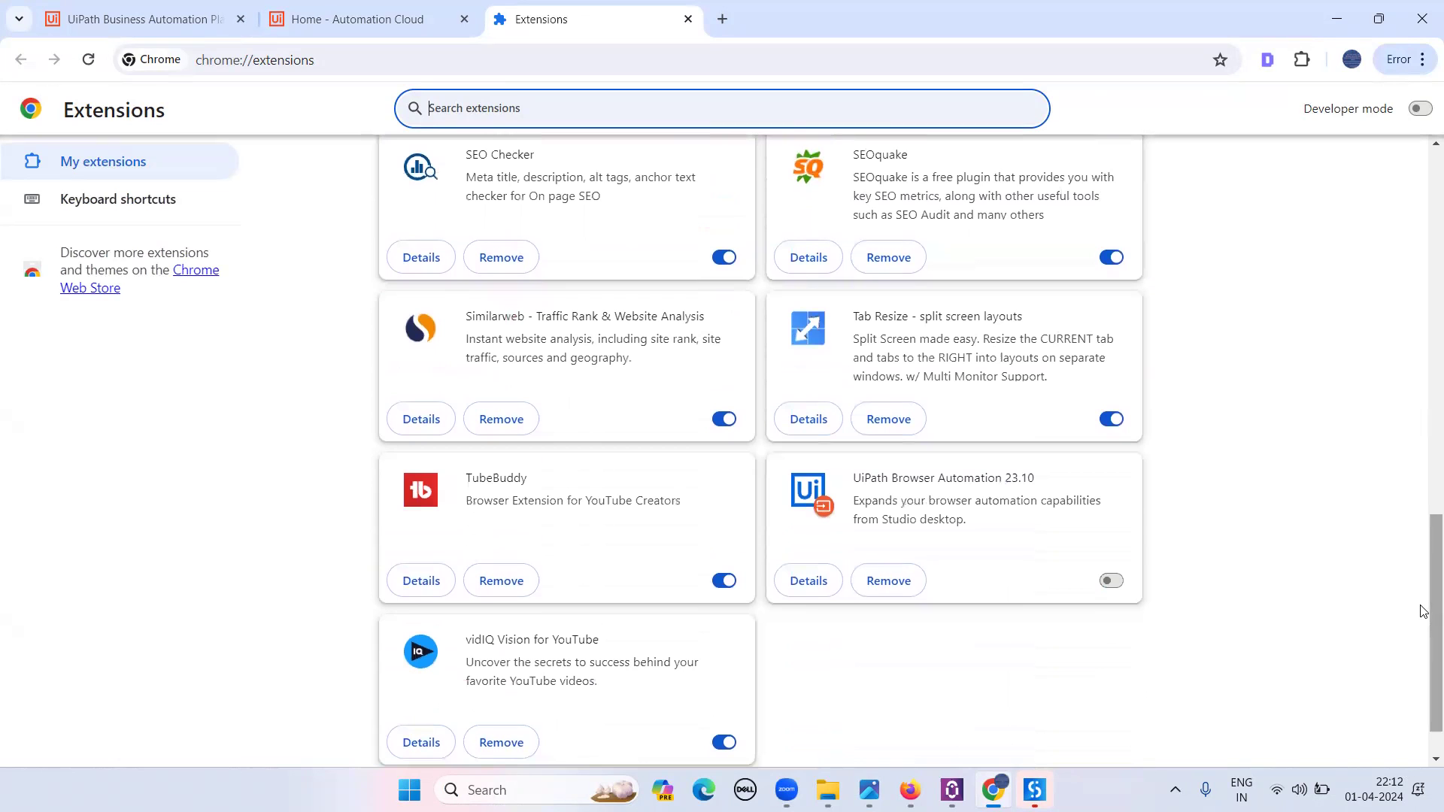
{"action": "left_click", "coordinate": [821, 583]}
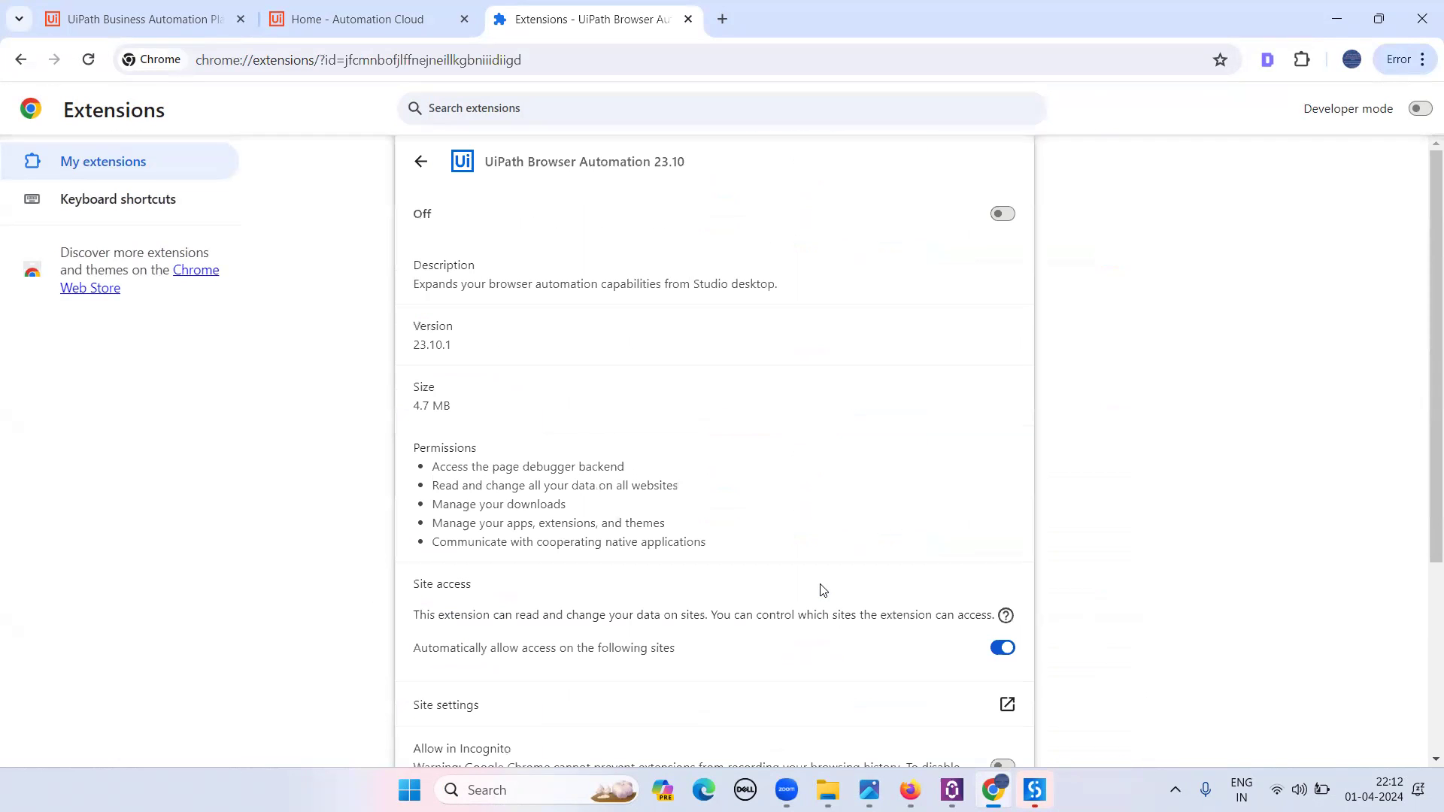
- Turn on Allow in Incognito and Allow access to file URLs for the UiPath extension
{"action": "left_click_drag", "start_coordinate": [1424, 343], "coordinate": [1422, 491]}
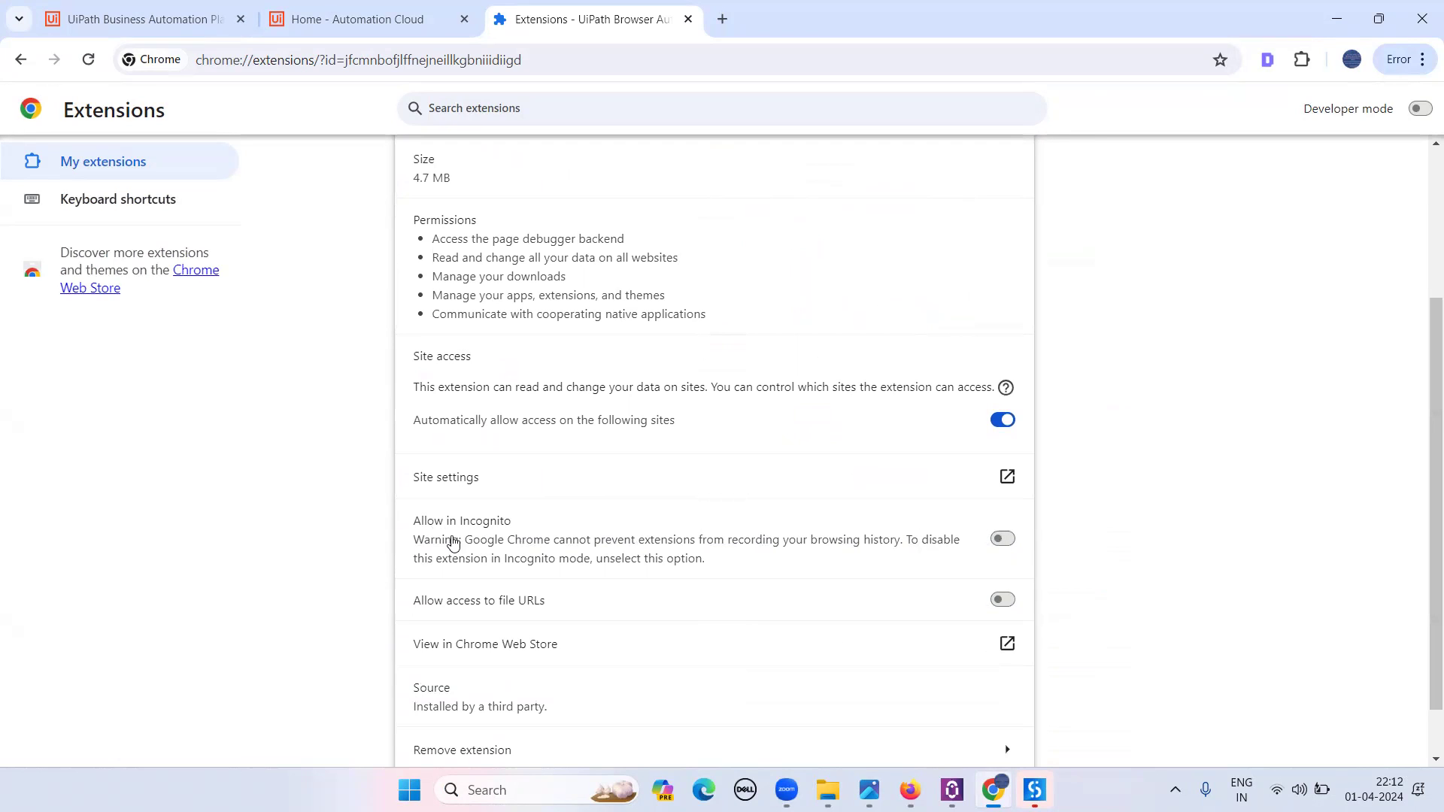
{"action": "left_click", "coordinate": [1002, 538]}
{"action": "left_click", "coordinate": [1001, 600]}
{"action": "left_click_drag", "start_coordinate": [1431, 457], "coordinate": [1430, 247]}
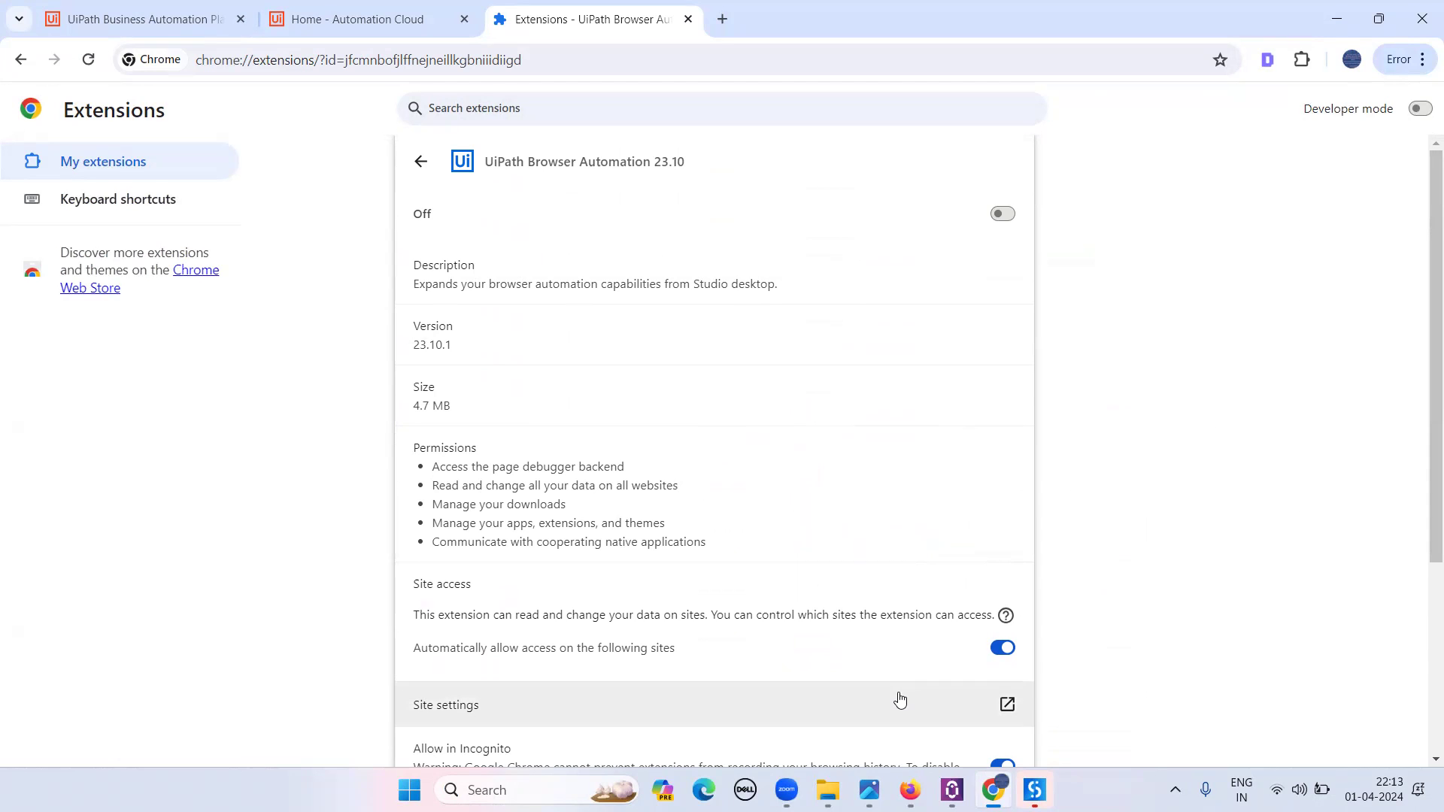
{"action": "mouse_move", "coordinate": [827, 790]}
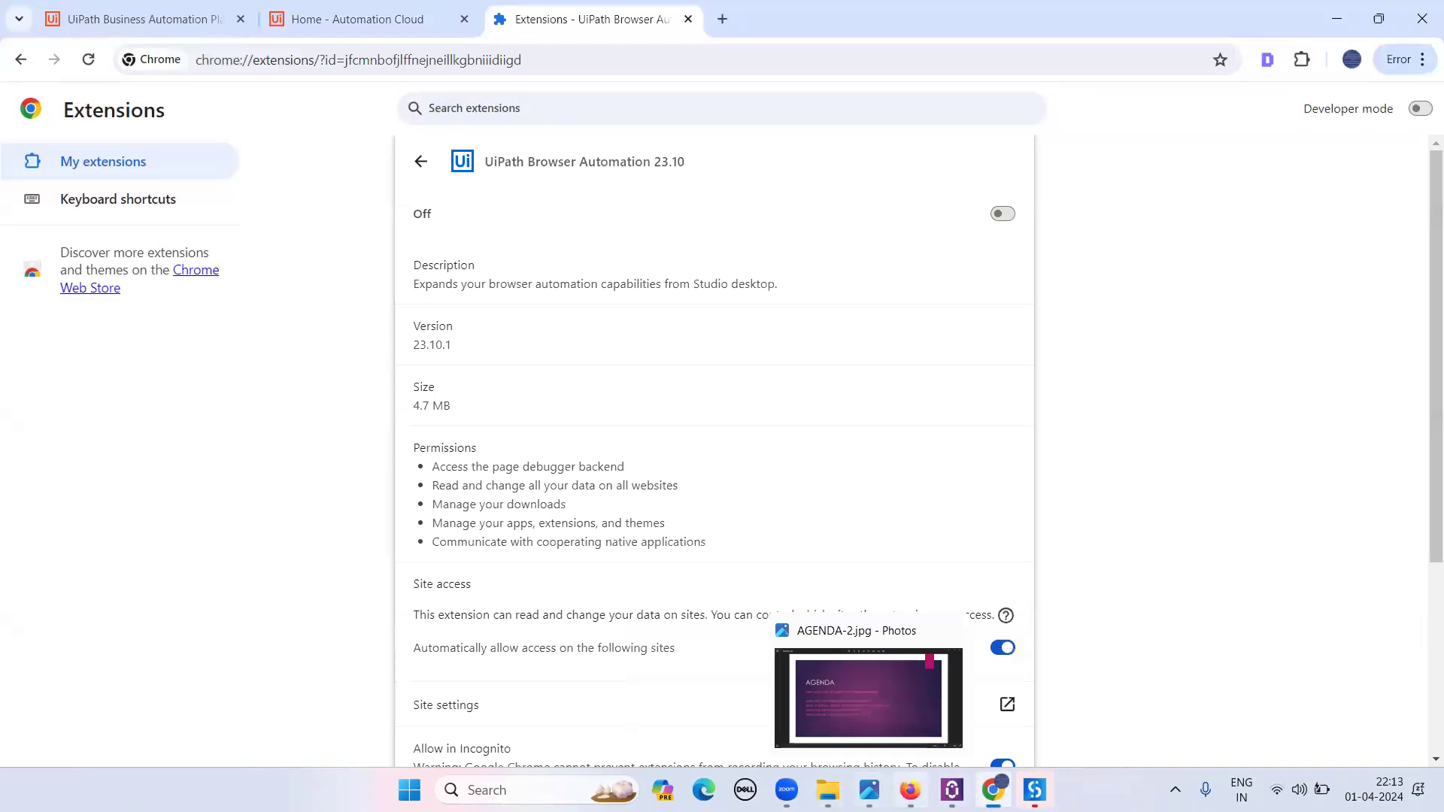
- Switch from the AGENDA slide to the UiPath Studio start page, then search Windows for 'uipath'
{"action": "left_click", "coordinate": [853, 686]}
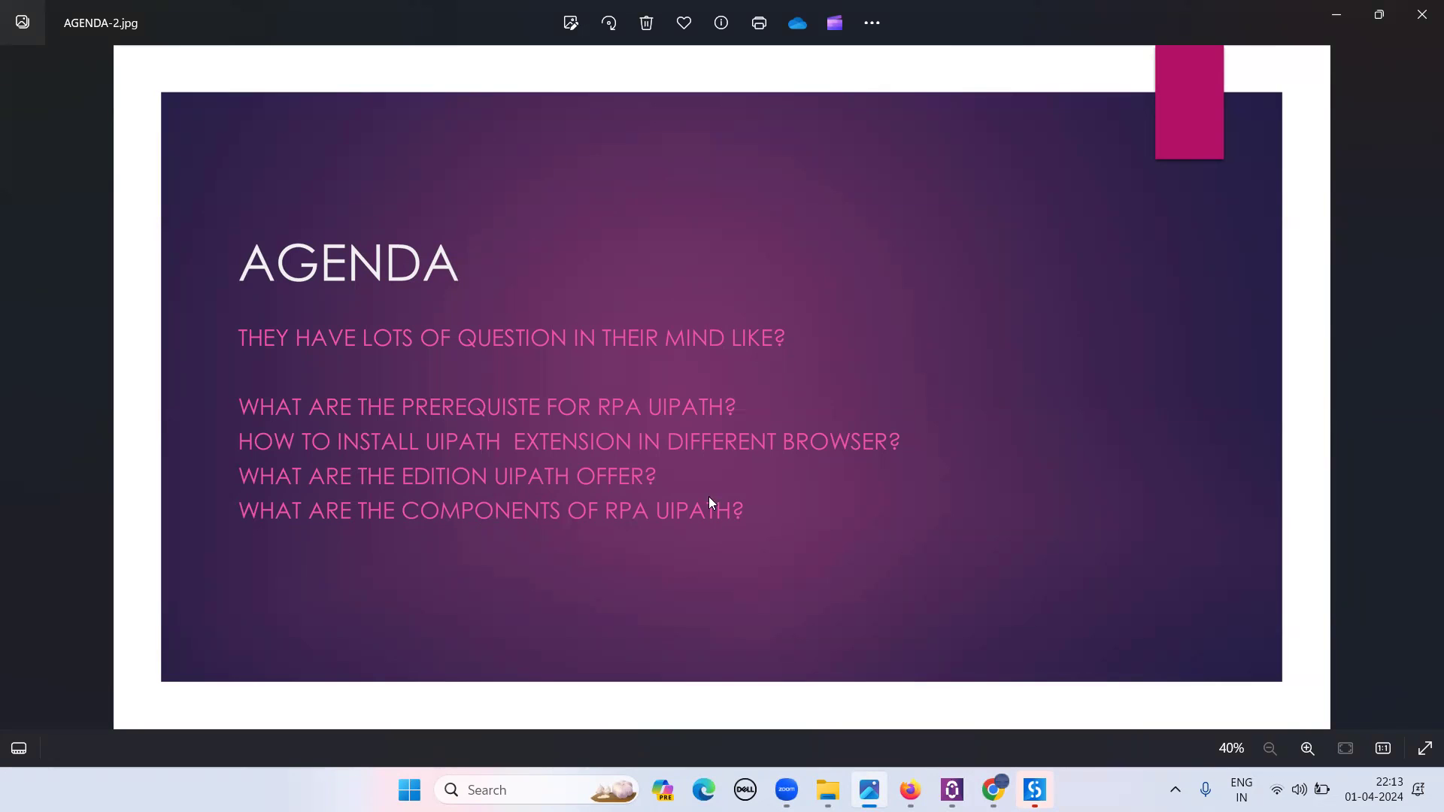
{"action": "mouse_move", "coordinate": [1035, 788]}
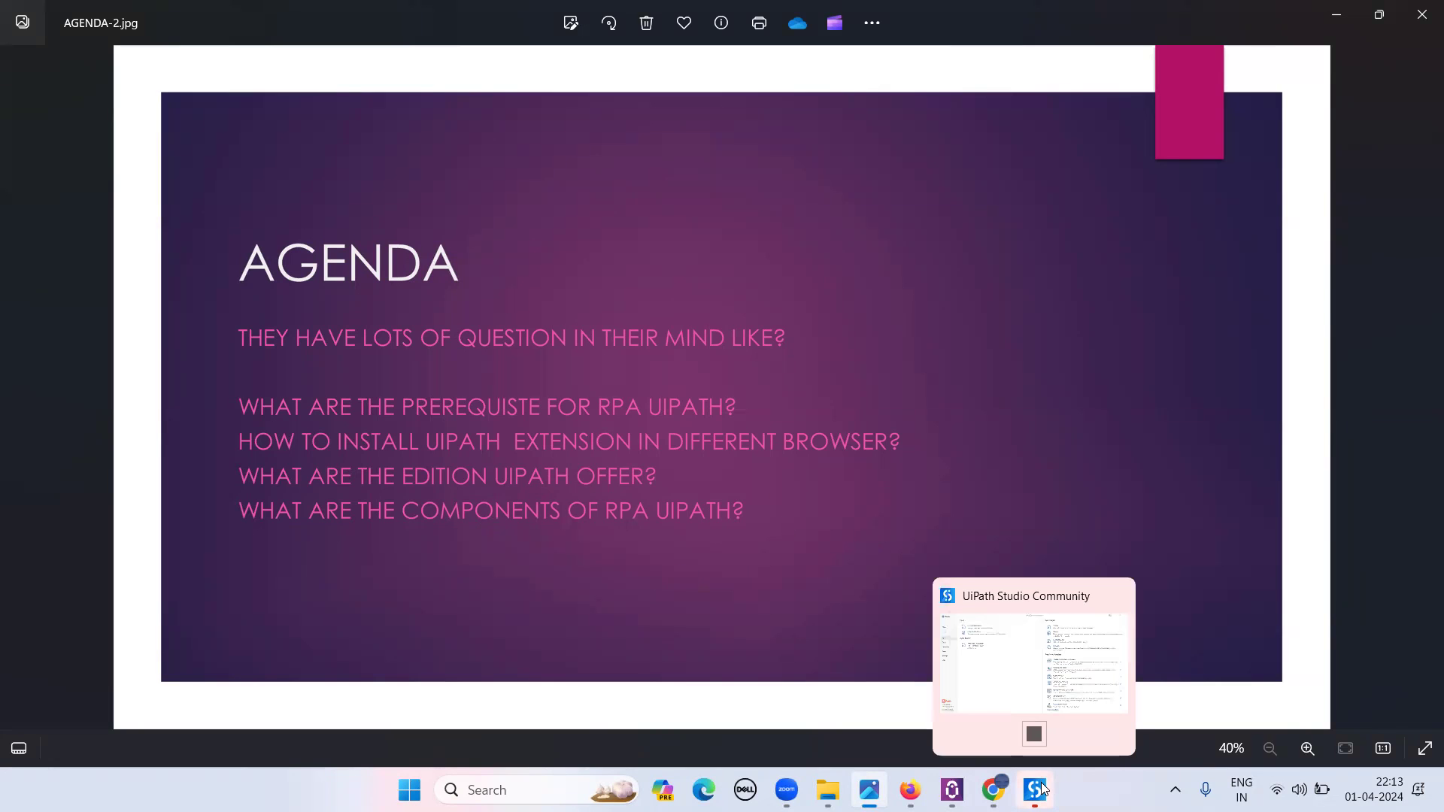
{"action": "left_click", "coordinate": [999, 674]}
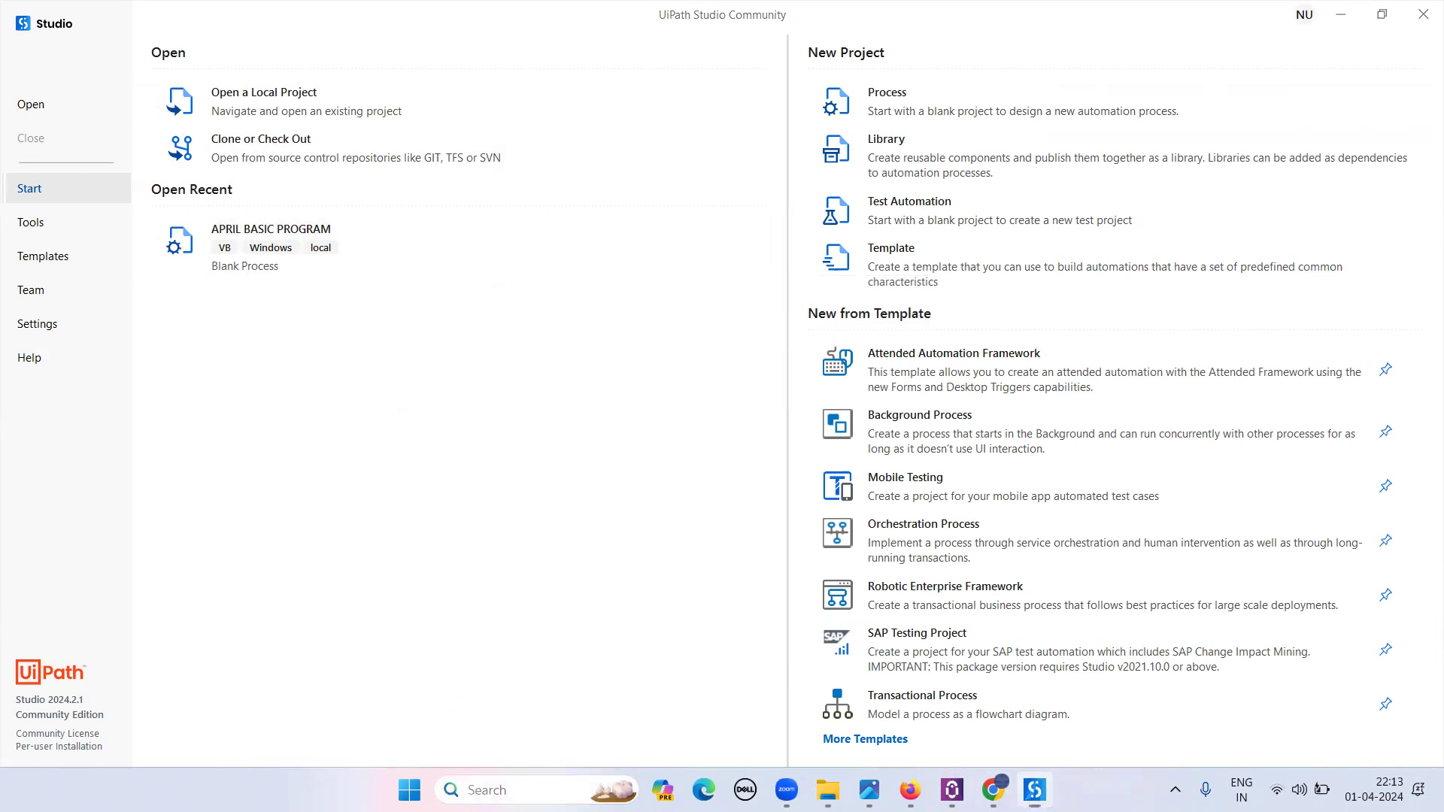
{"action": "left_click", "coordinate": [511, 790]}
{"action": "type", "text": "uipath"}
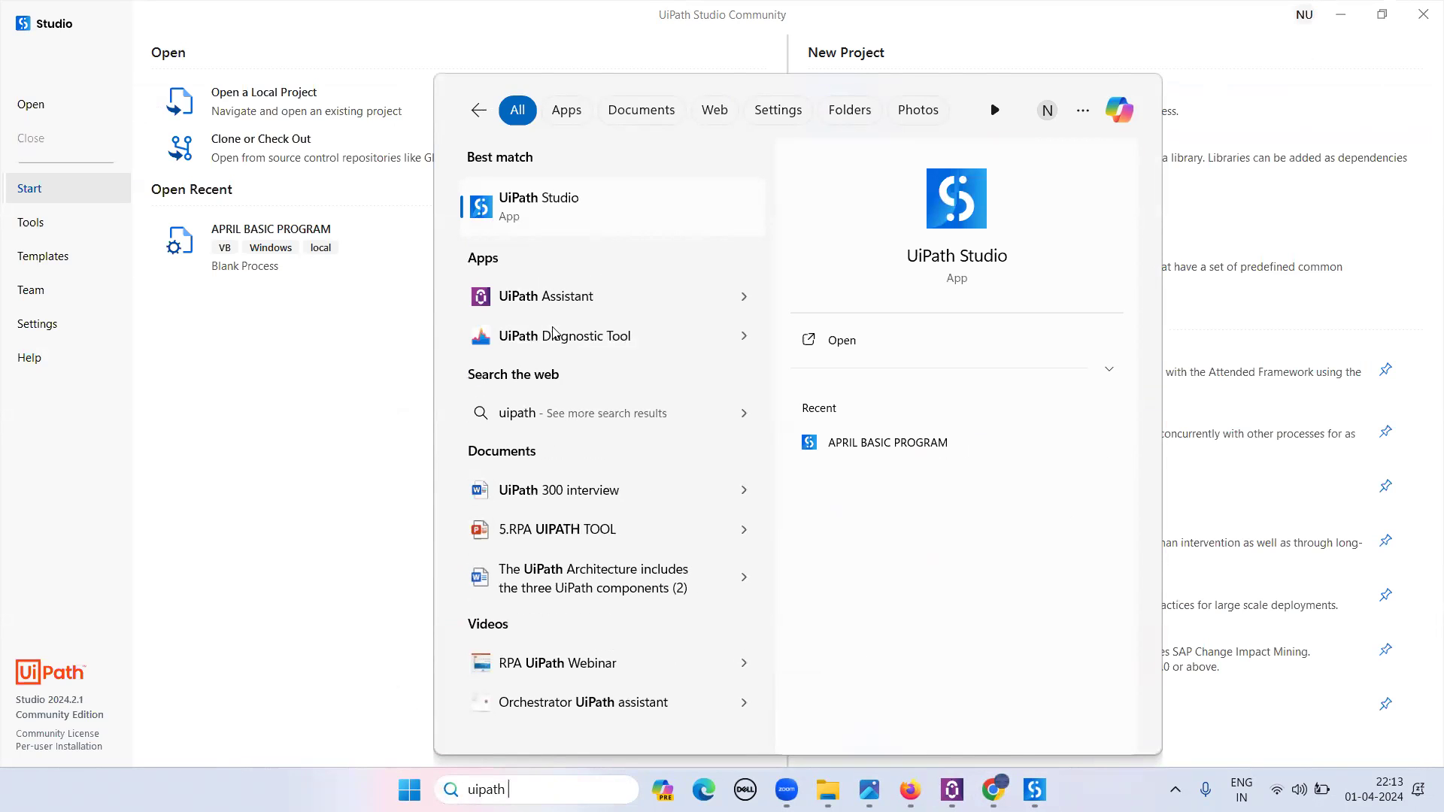
- Launch UiPath Assistant, check its green connection status and DefaultTenant account, then return to Chrome
{"action": "left_click", "coordinate": [580, 301]}
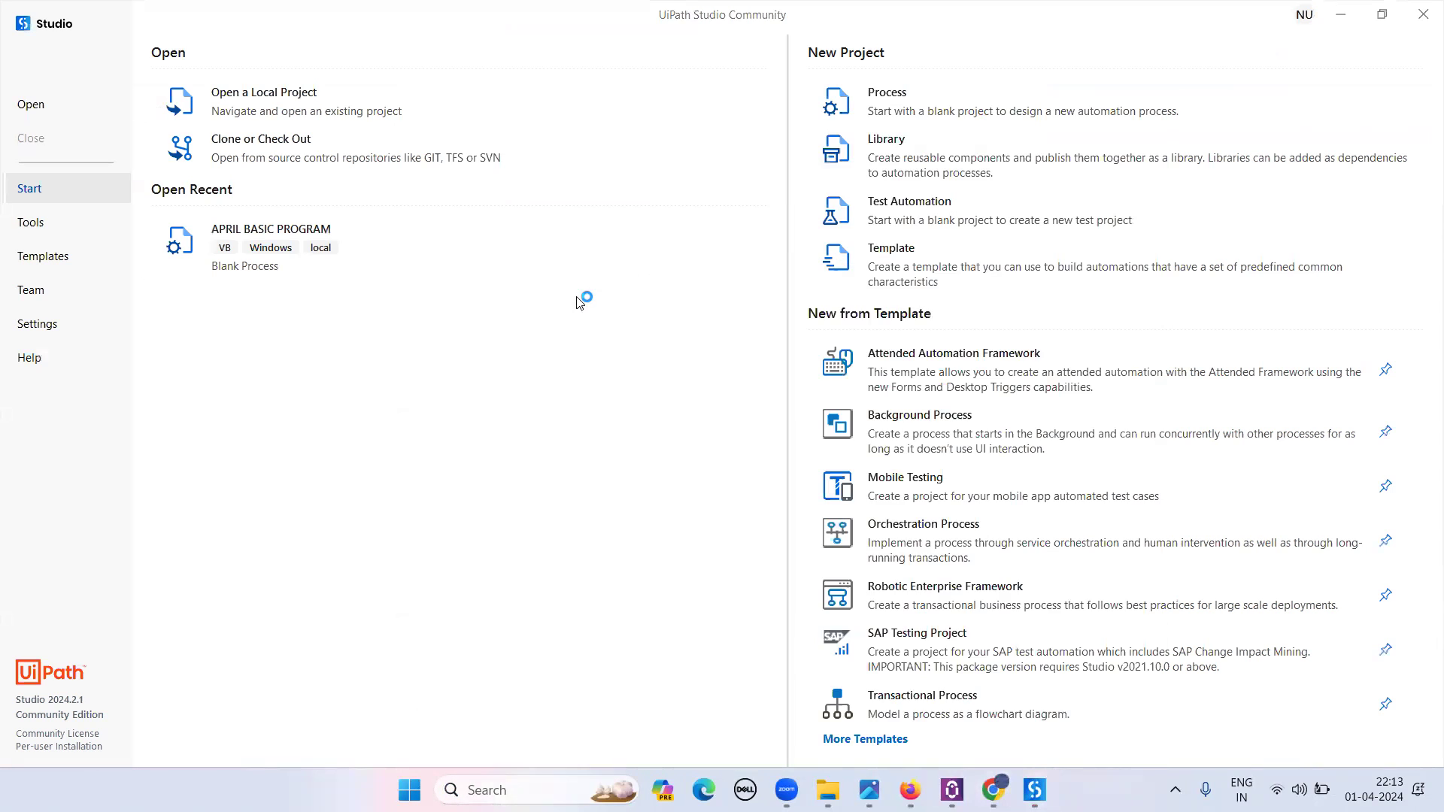
{"action": "left_click", "coordinate": [1176, 790]}
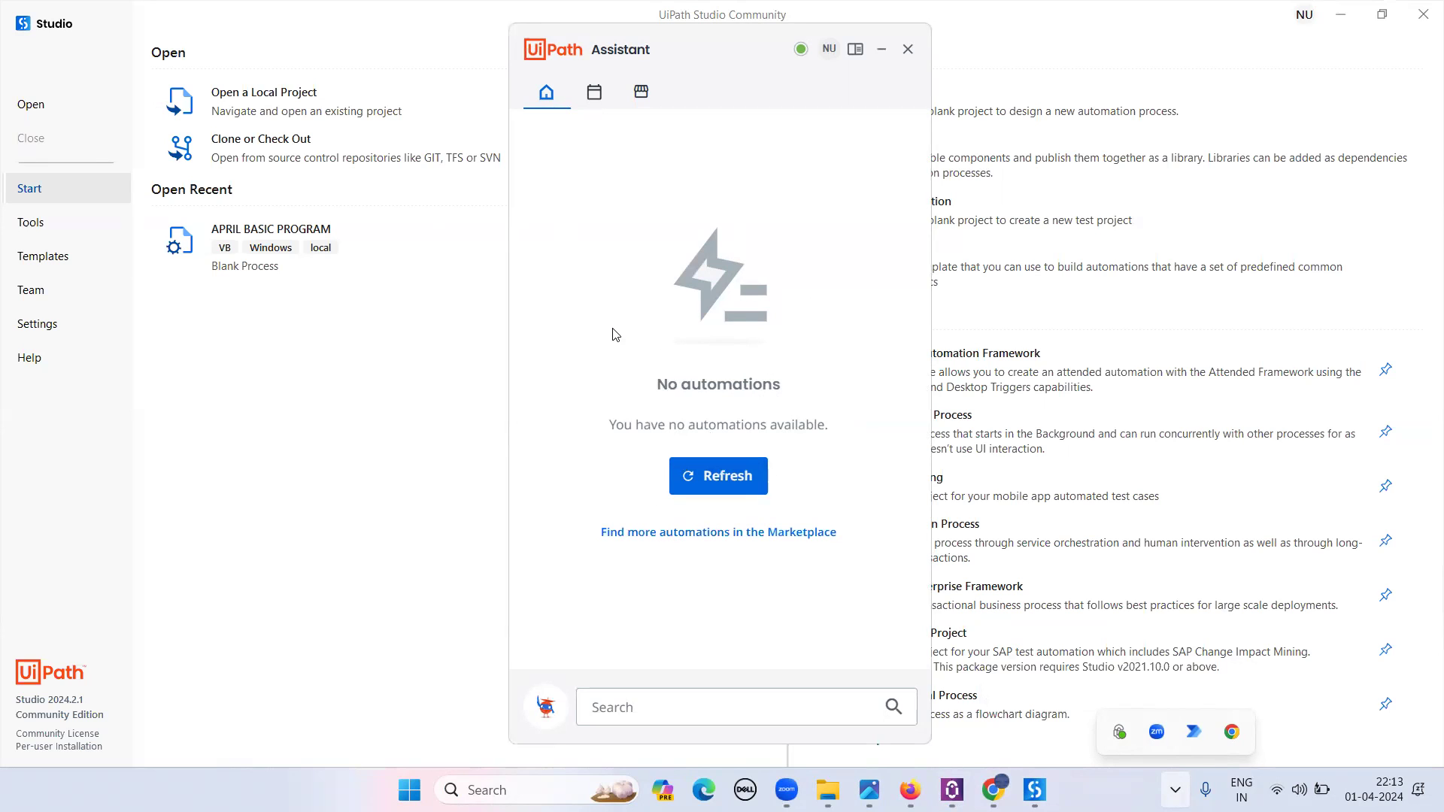
{"action": "mouse_move", "coordinate": [802, 53]}
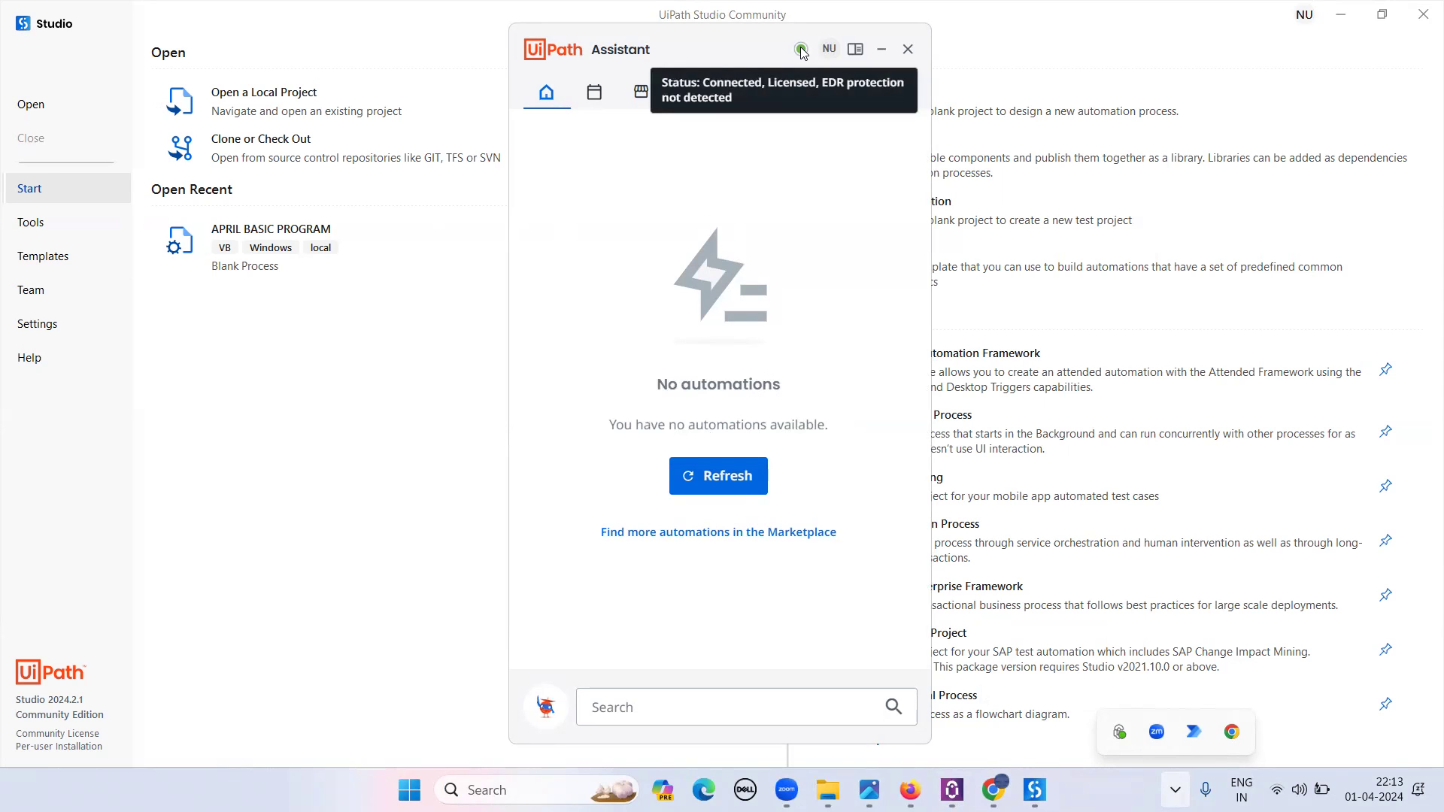
{"action": "left_click", "coordinate": [829, 48]}
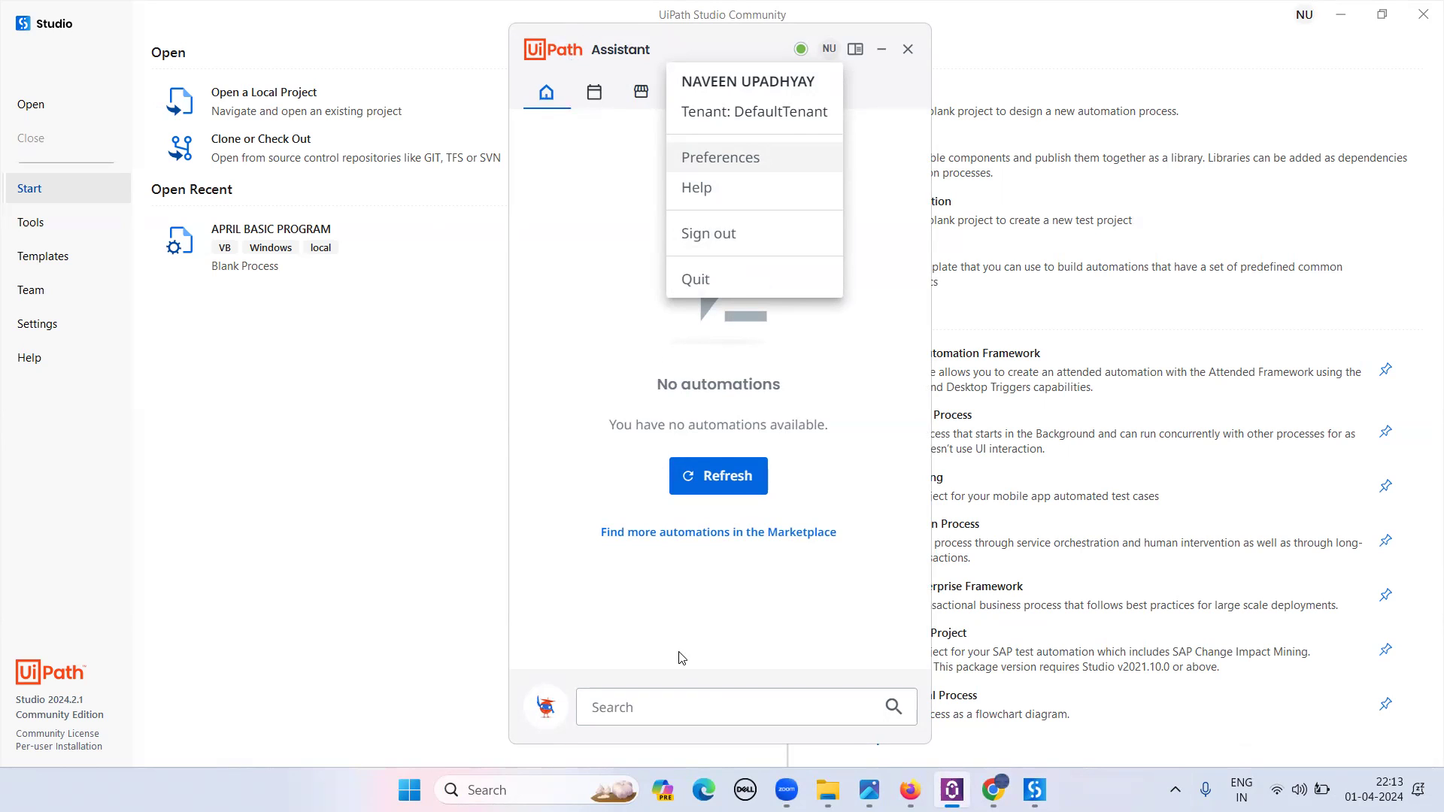
{"action": "mouse_move", "coordinate": [993, 790]}
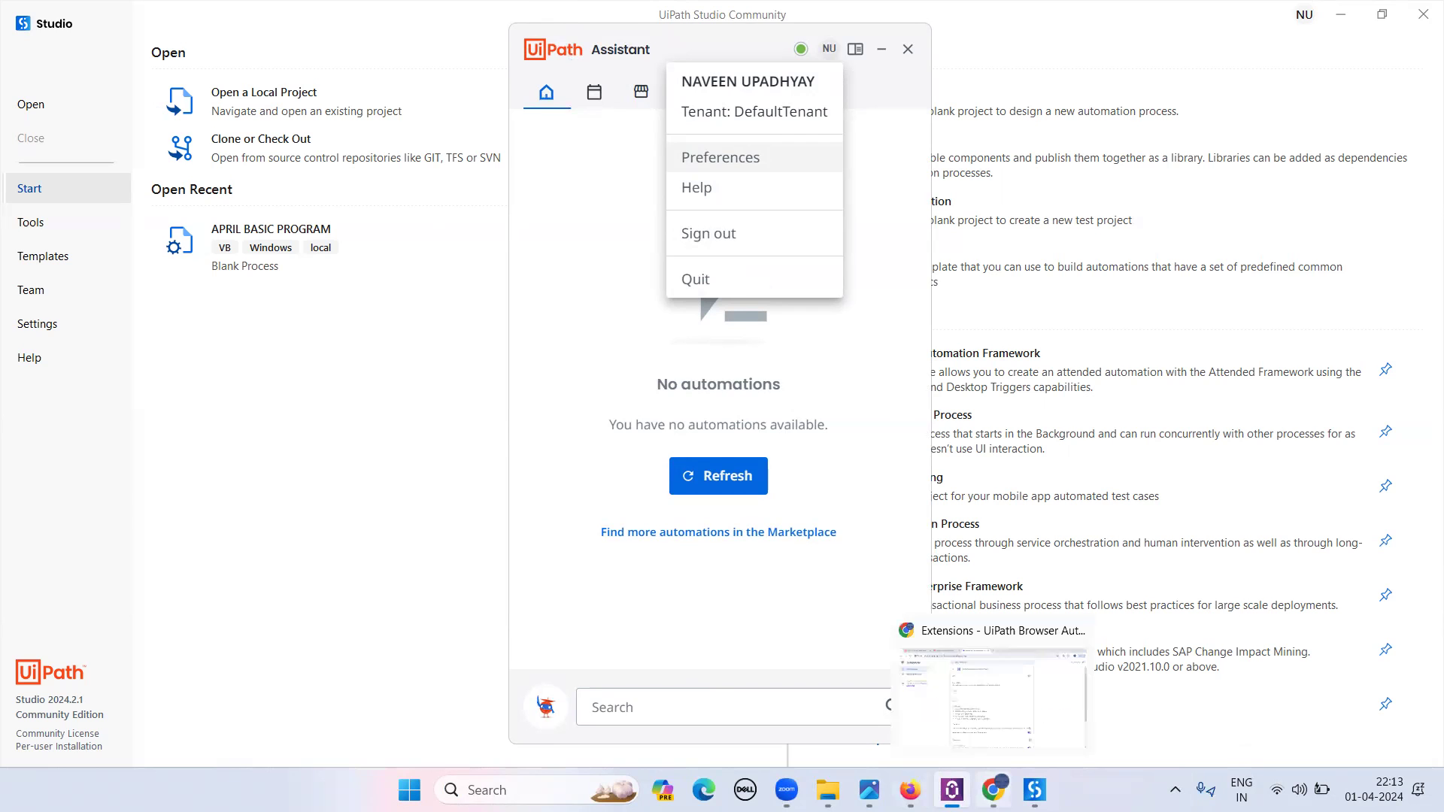
{"action": "left_click", "coordinate": [924, 703]}
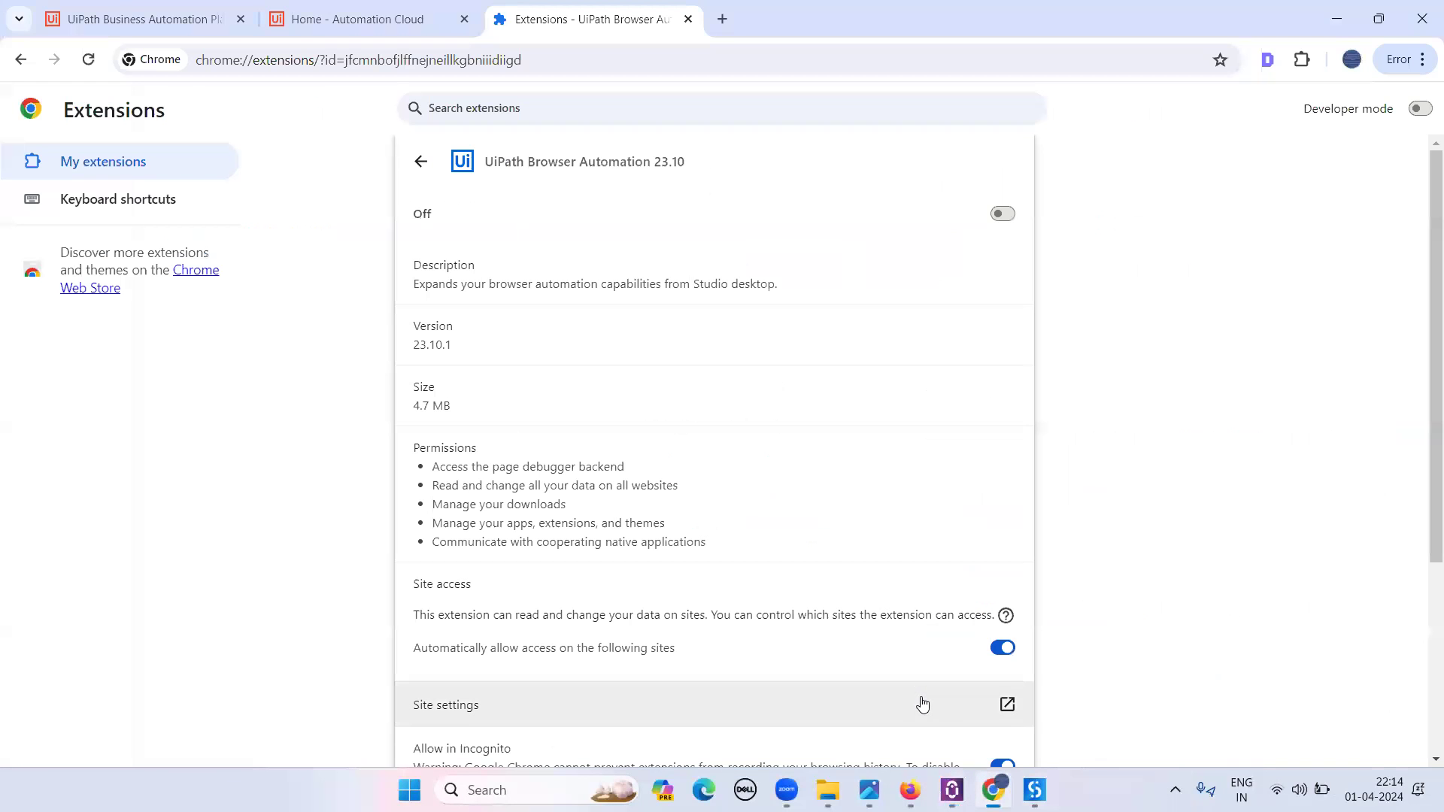
- Open Orchestrator from the Automation Cloud home tab, then bring the AGENDA slide back up
{"action": "left_click", "coordinate": [315, 8]}
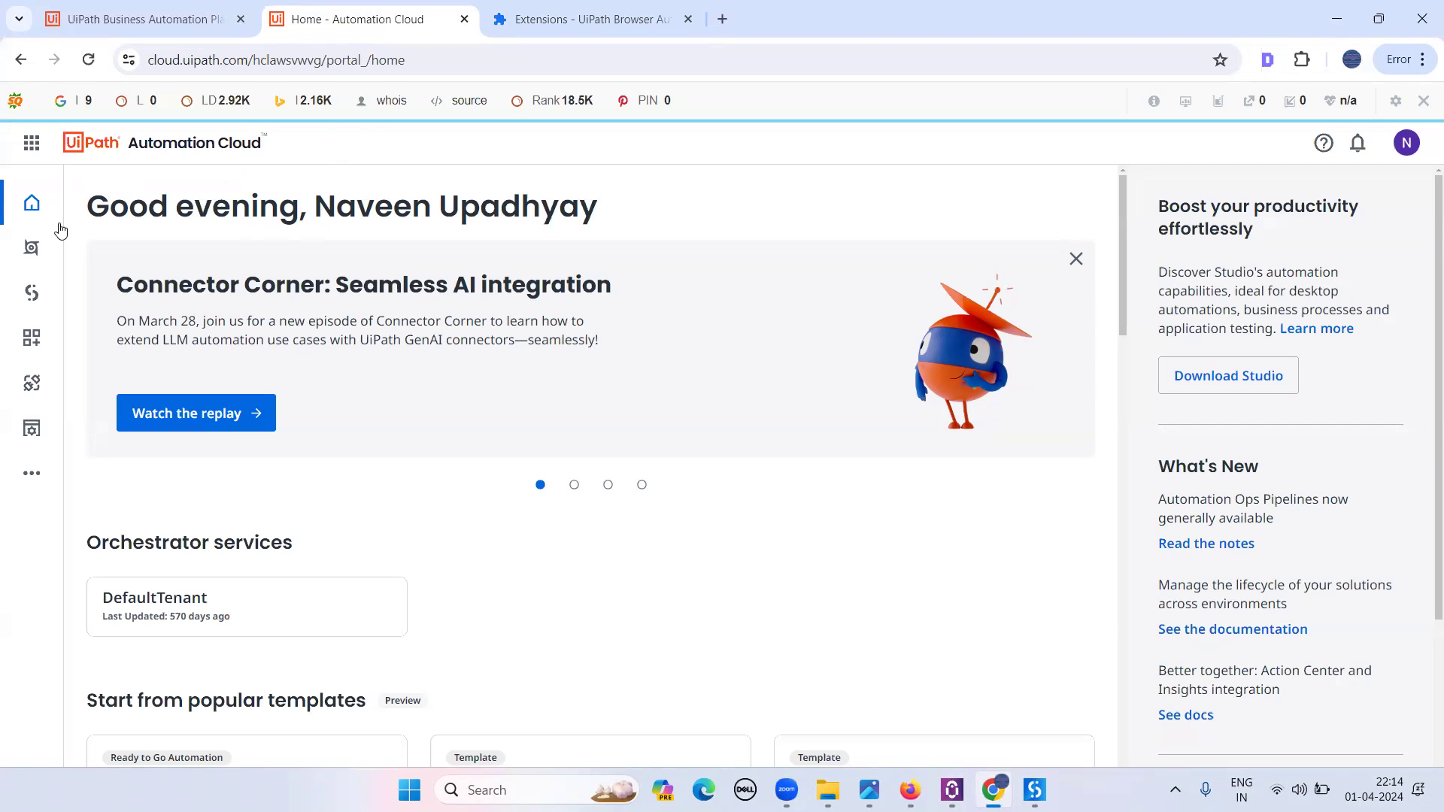
{"action": "left_click", "coordinate": [35, 258]}
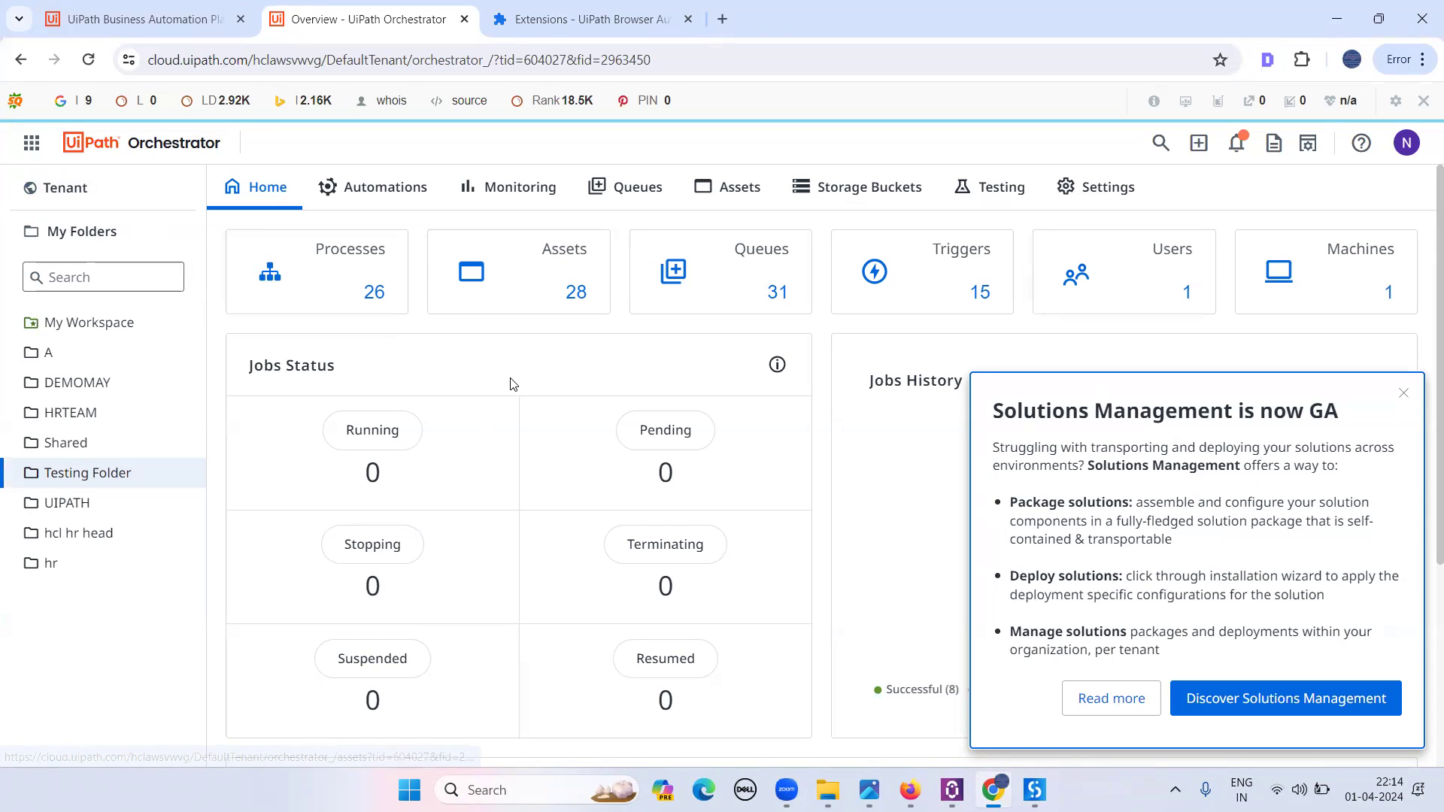
{"action": "mouse_move", "coordinate": [952, 789]}
{"action": "mouse_move", "coordinate": [869, 789]}
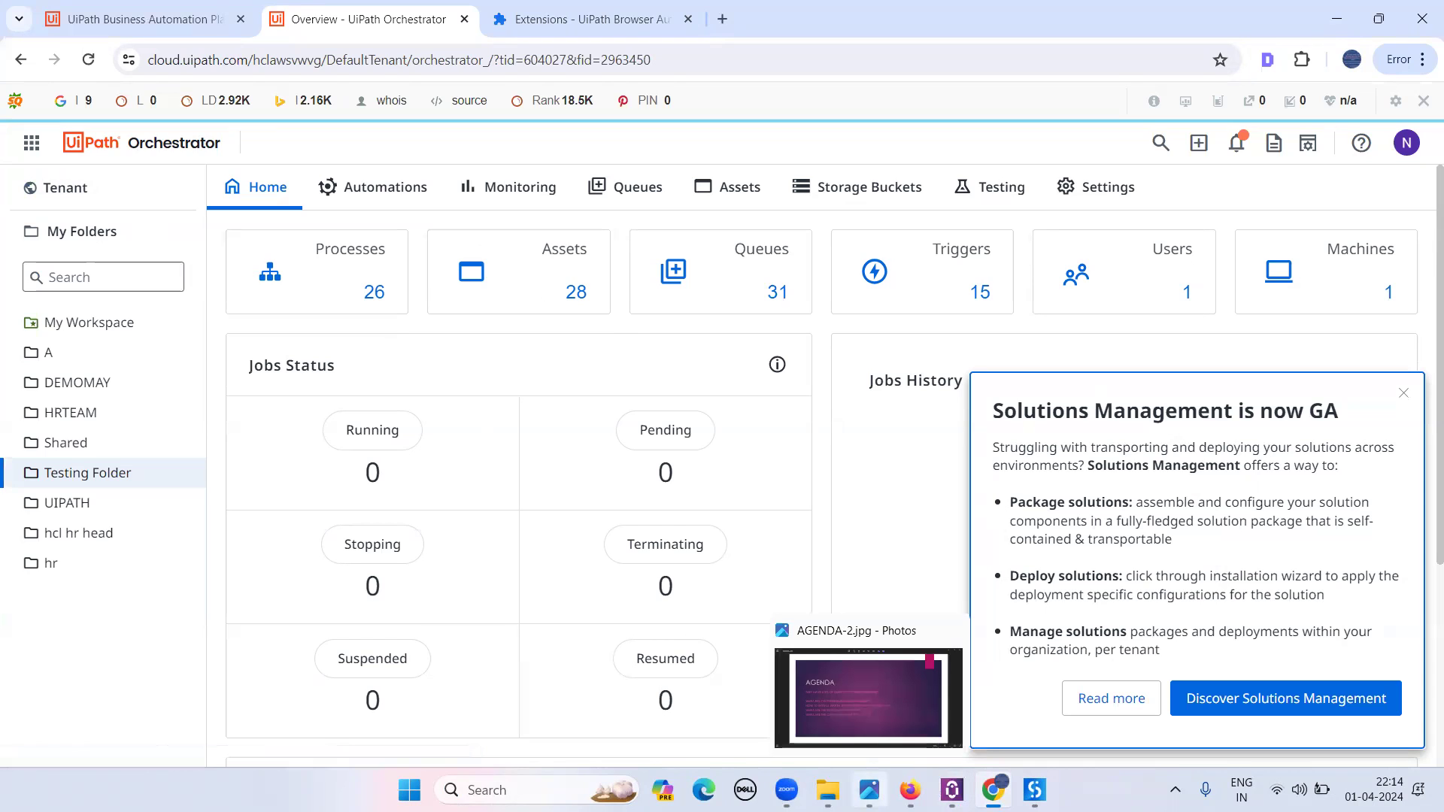
{"action": "left_click", "coordinate": [860, 714]}
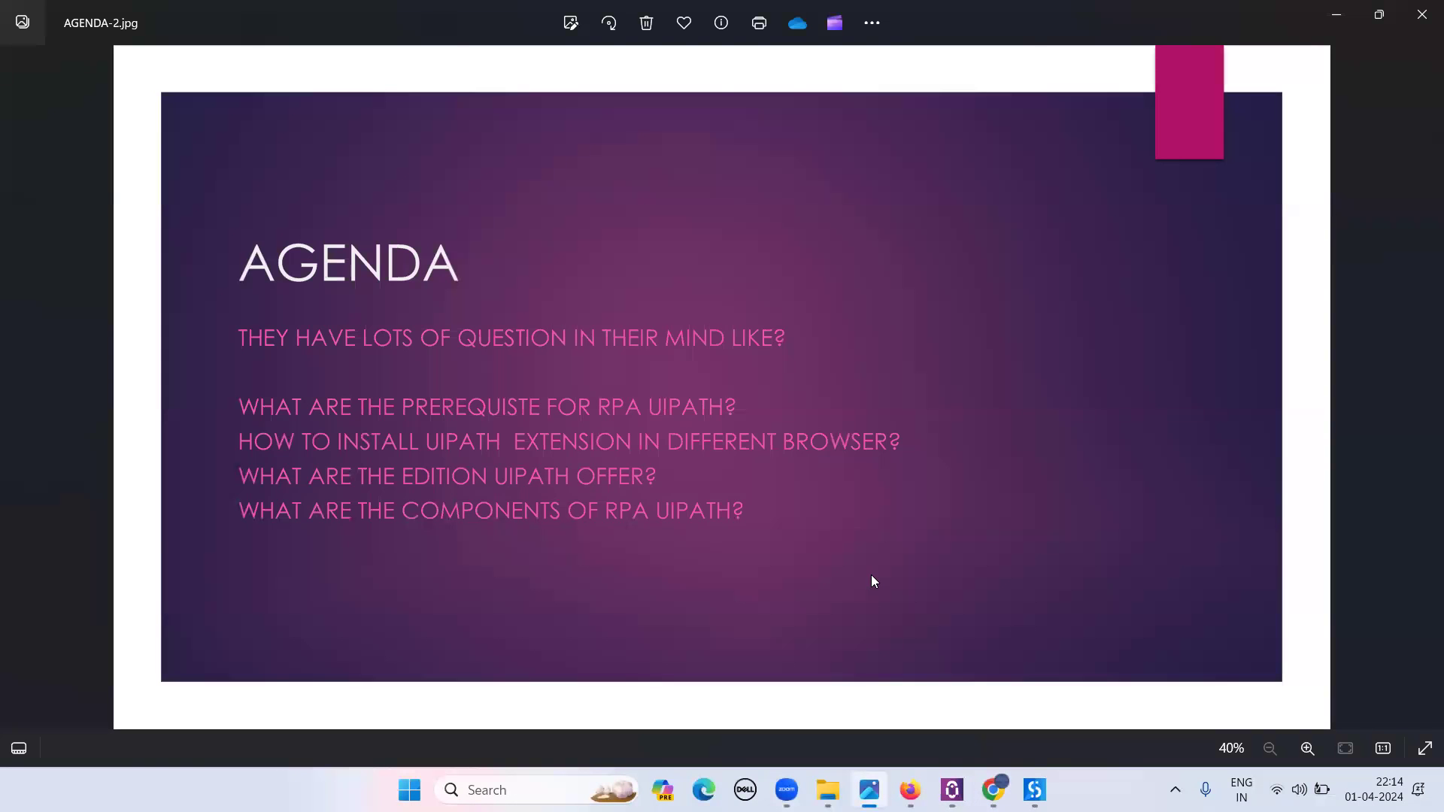